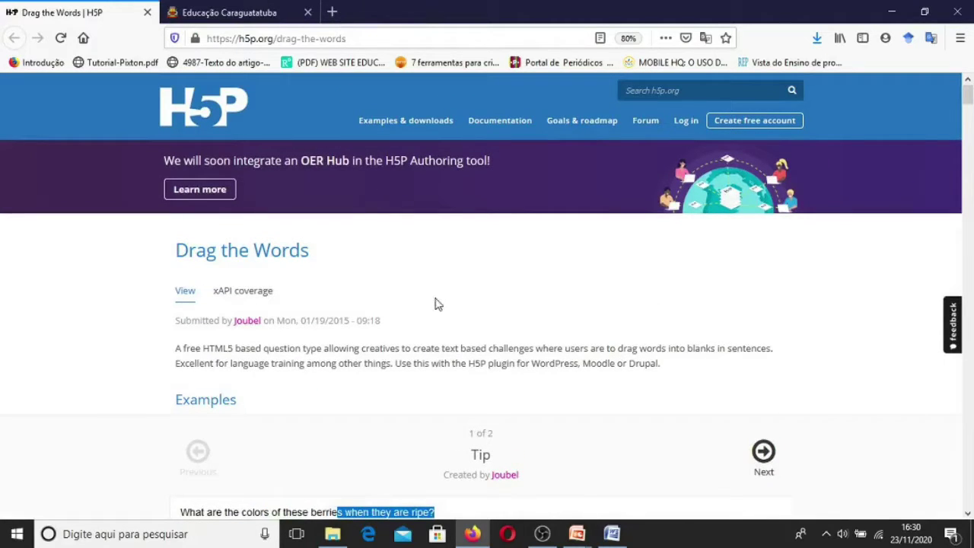
- Close the Drag the Words page and open the Criador de Atividades WordPress login page in the empty tab
left_click(148, 12)
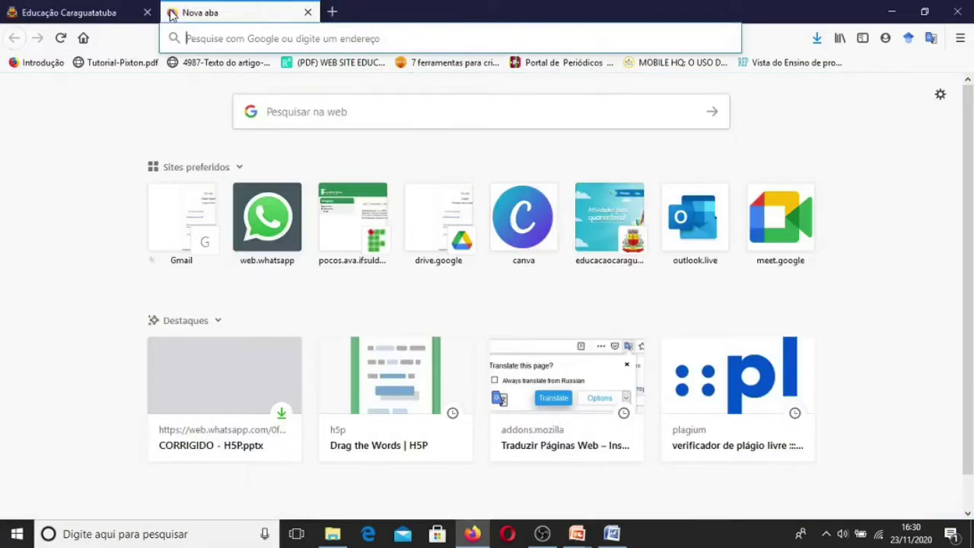
left_click(172, 13)
left_click(264, 42)
type("cri")
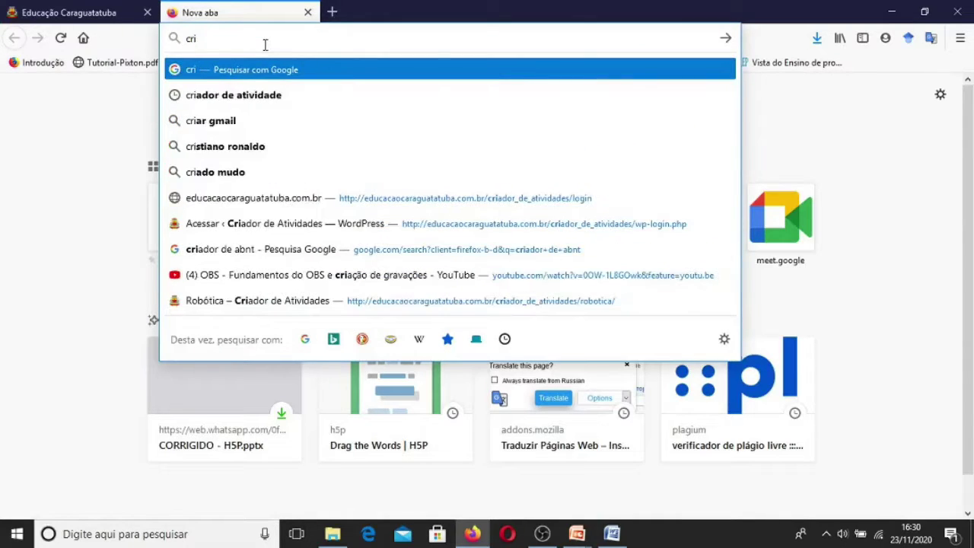
left_click(319, 230)
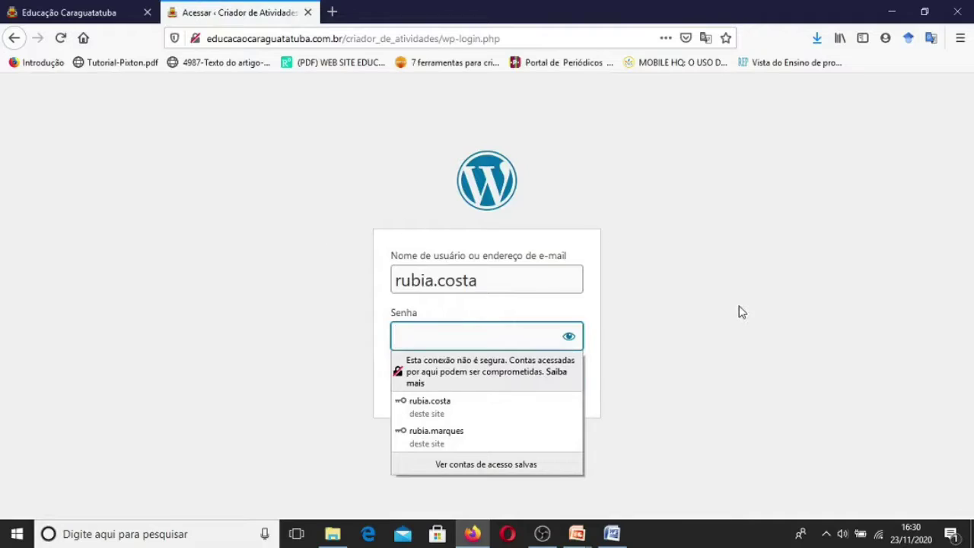
- Fill in the account password from the saved login and sign in to the WordPress site
left_click(739, 312)
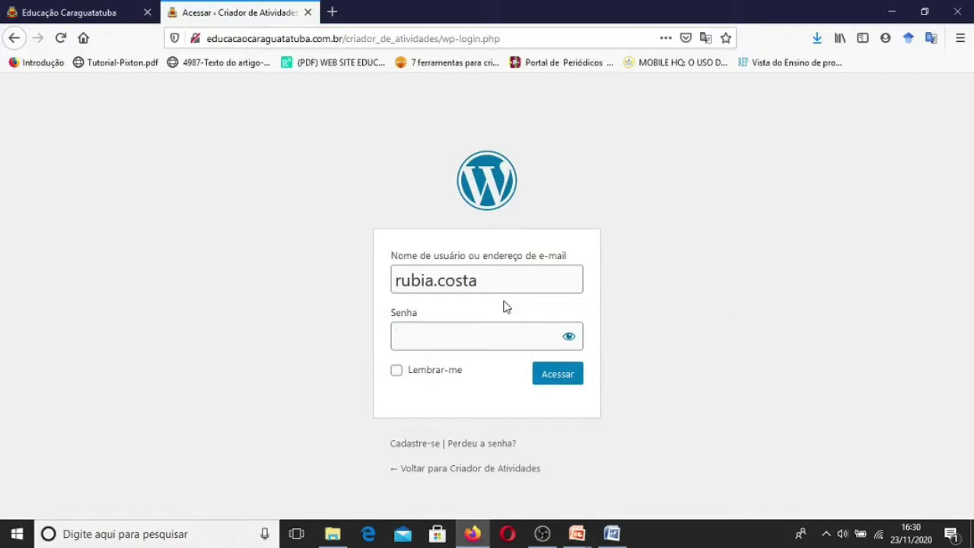
left_click(466, 329)
left_click(437, 415)
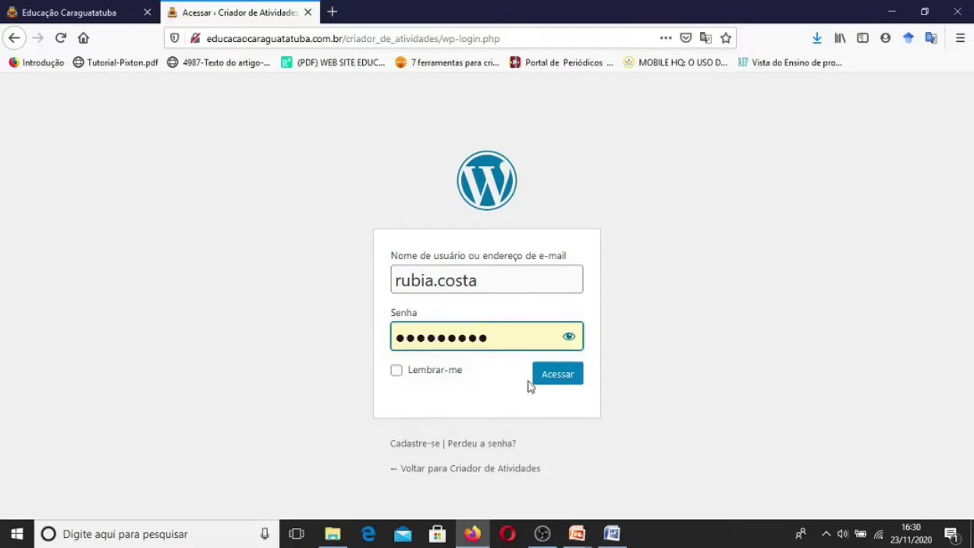
left_click(573, 380)
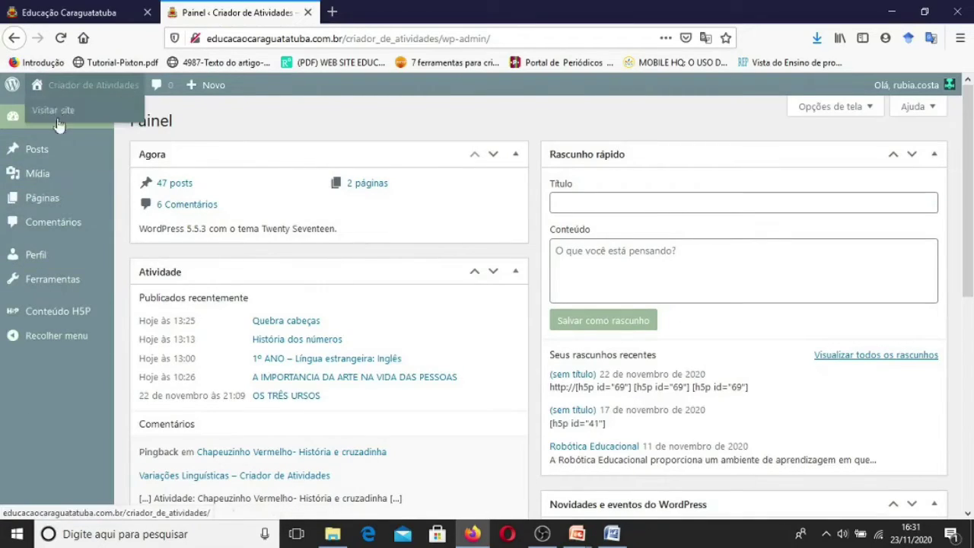
- Open the list of all H5P content and start adding a new H5P item
mouse_move(57, 316)
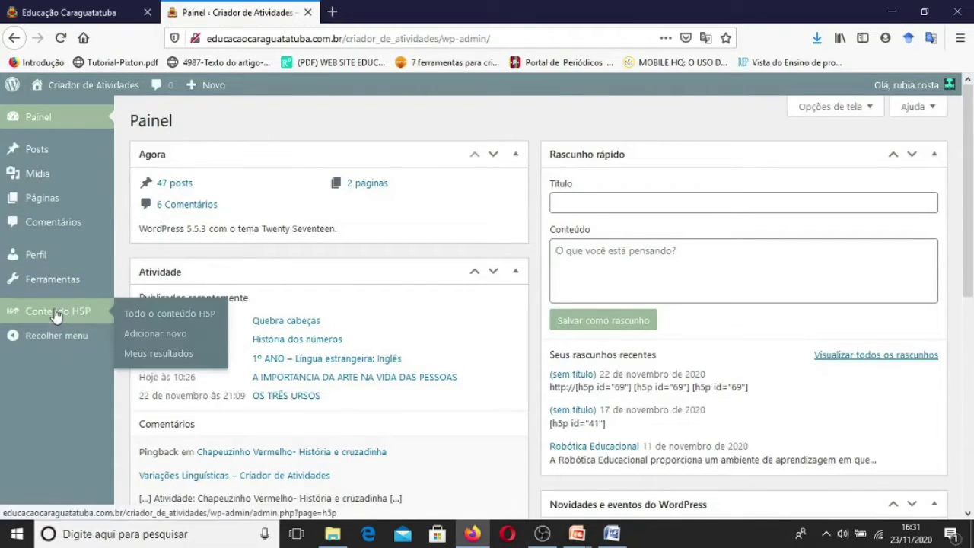
mouse_move(44, 149)
left_click(152, 316)
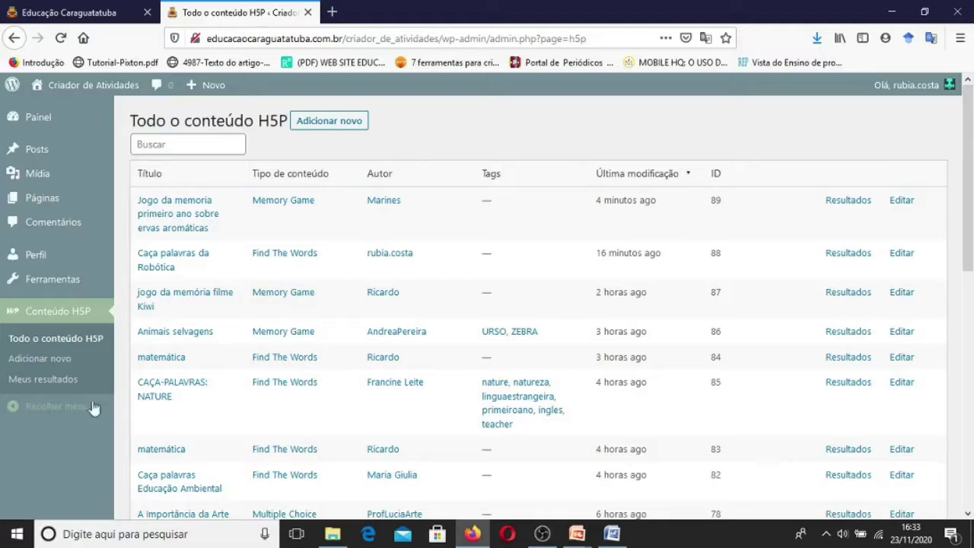
left_click(43, 361)
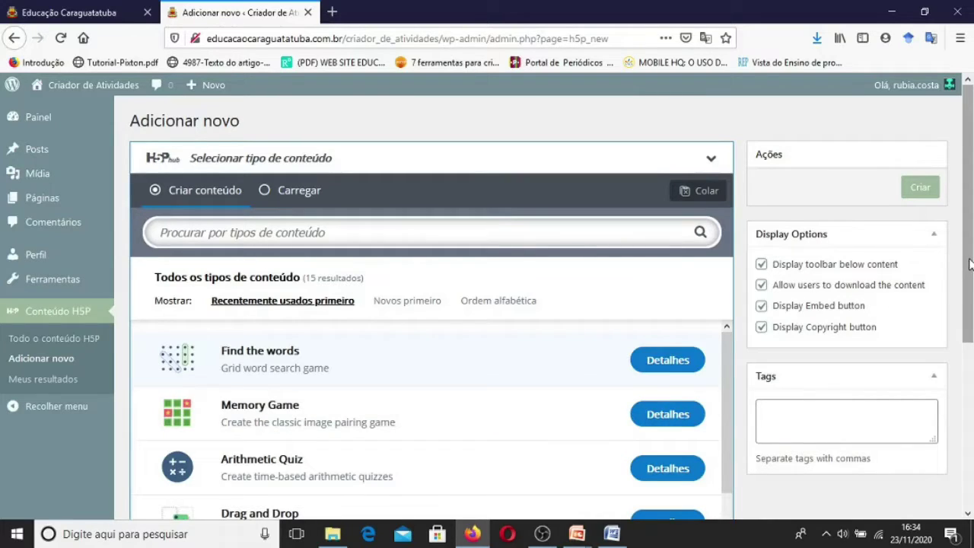
- Find the Drag the Words content type, view its details and open its content demonstration
left_click_drag(970, 264, 961, 355)
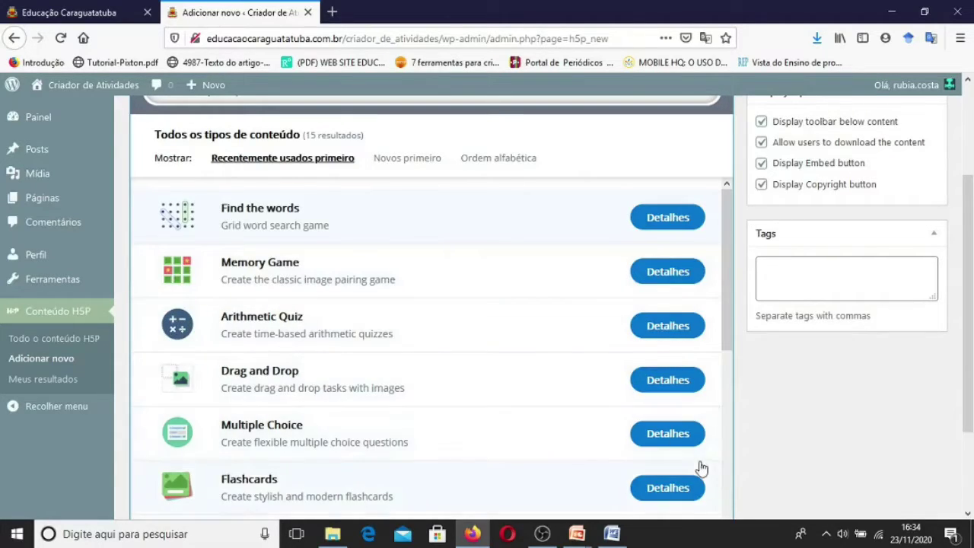
left_click(969, 514)
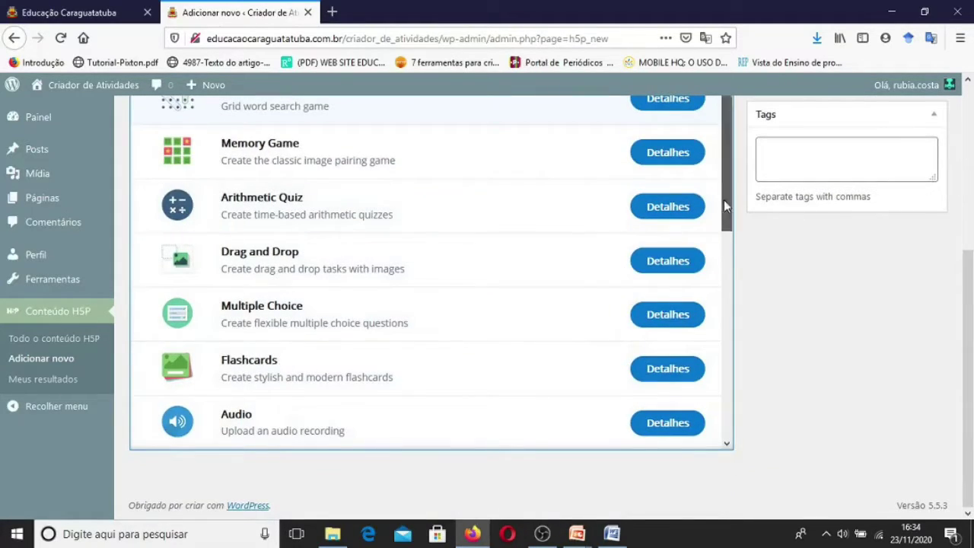
left_click_drag(724, 199, 711, 398)
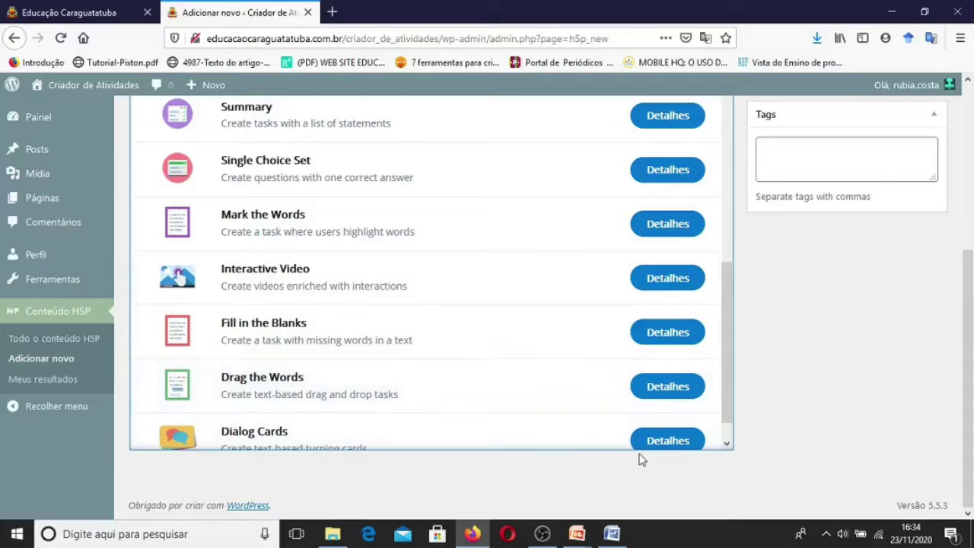
left_click(673, 390)
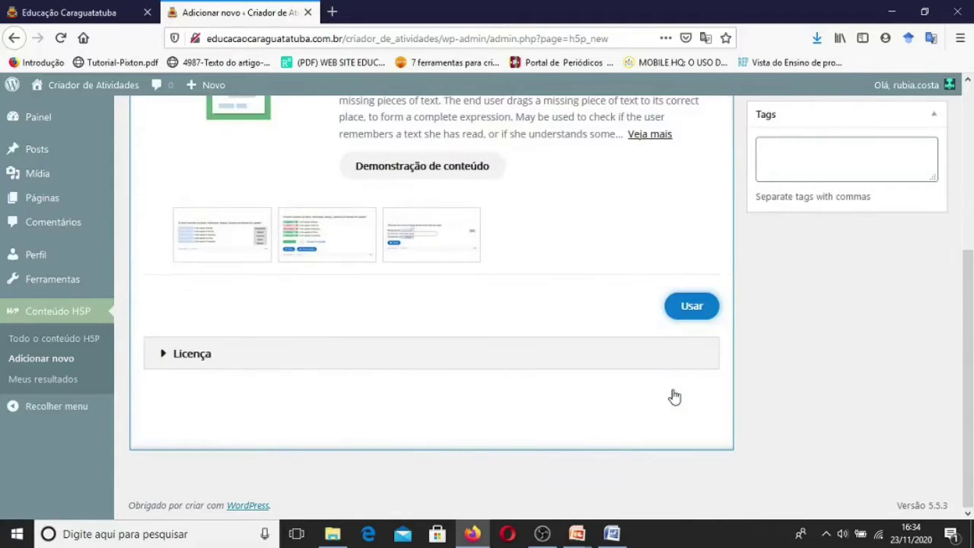
left_click(463, 179)
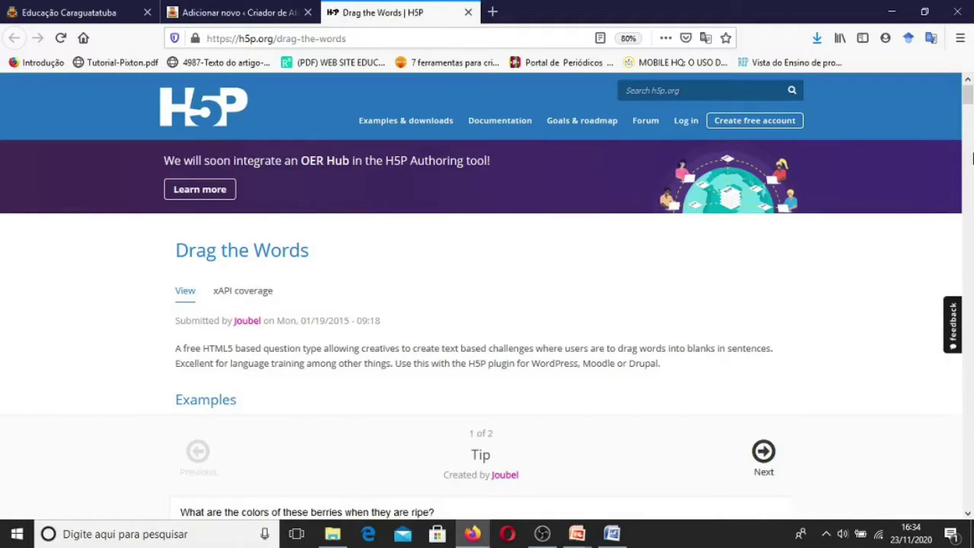
- Try the berries example by placing blue for blueberries, red for strawberries and orange for cloudberries
left_click(973, 157)
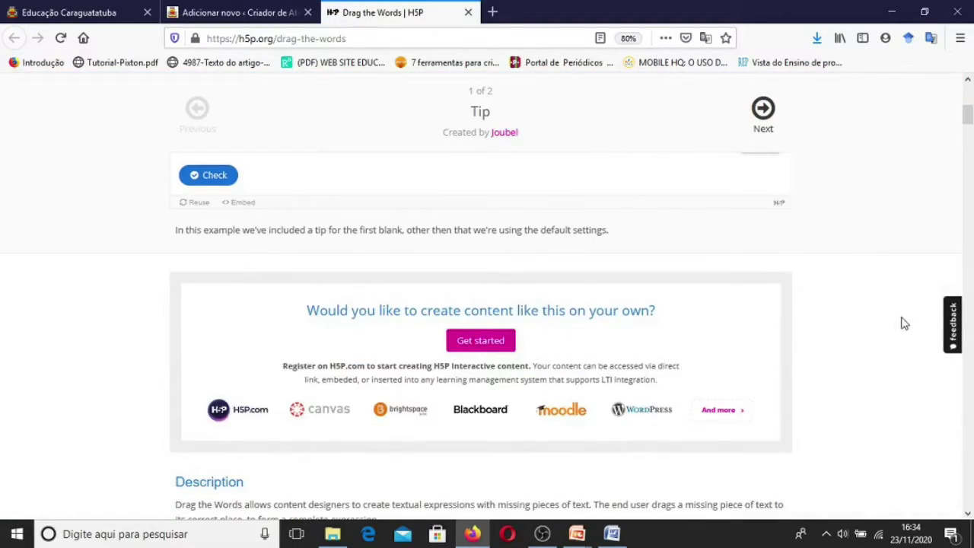
left_click_drag(971, 124, 970, 113)
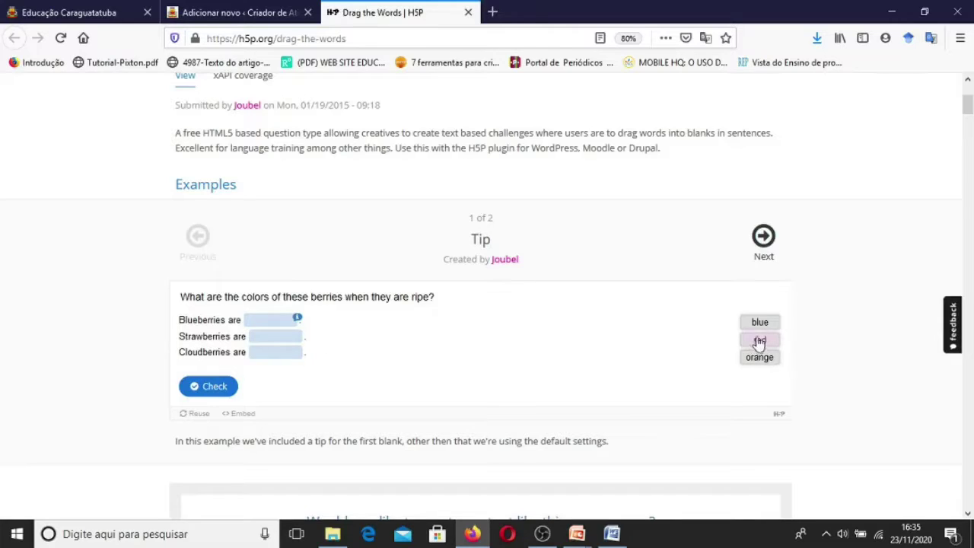
left_click_drag(763, 324, 263, 313)
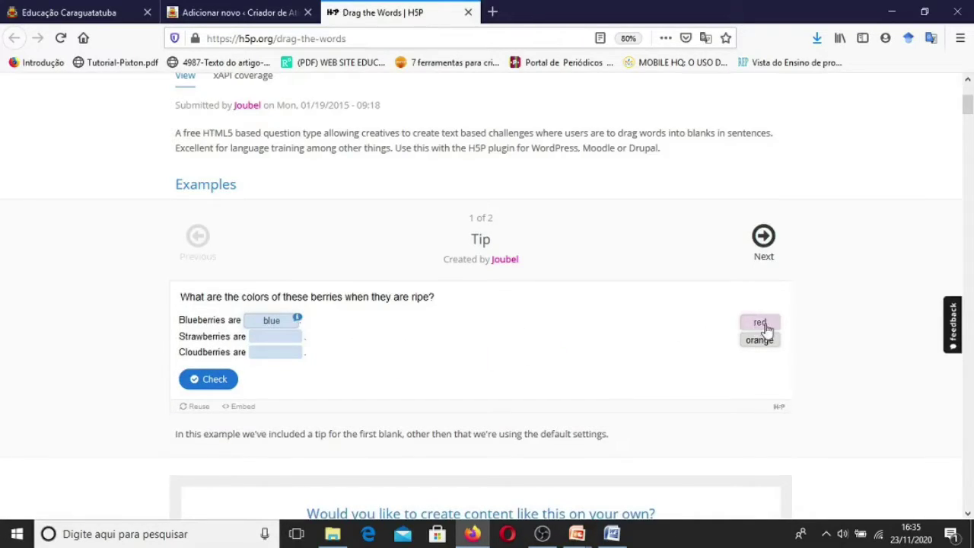
left_click_drag(766, 329, 282, 343)
left_click_drag(759, 327, 321, 352)
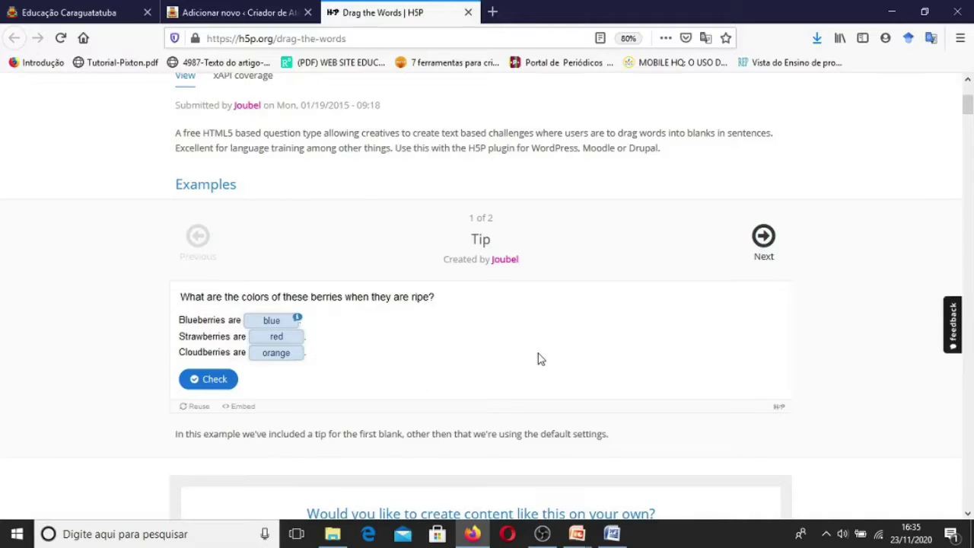
- Close the demonstration page and return from the Drag the Words details to the content type list
left_click(968, 79)
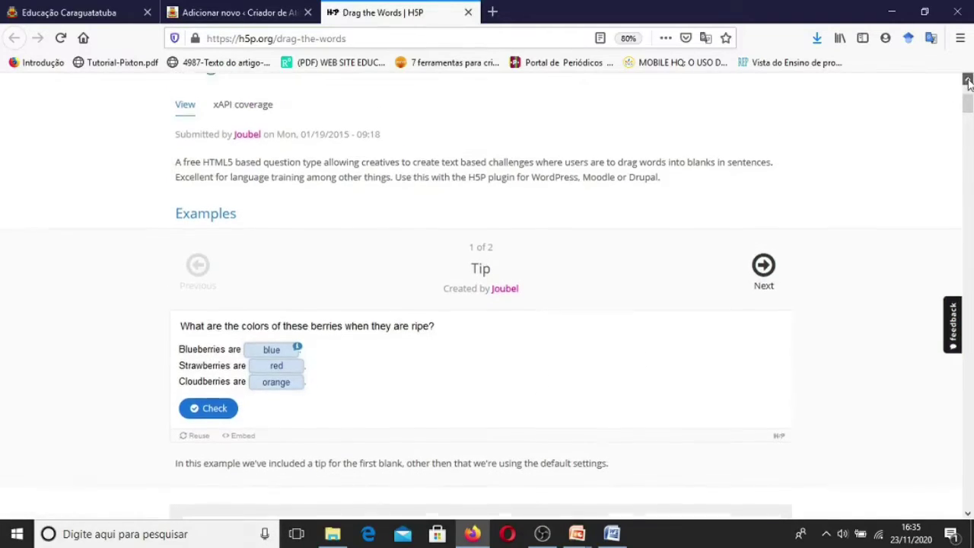
left_click(969, 79)
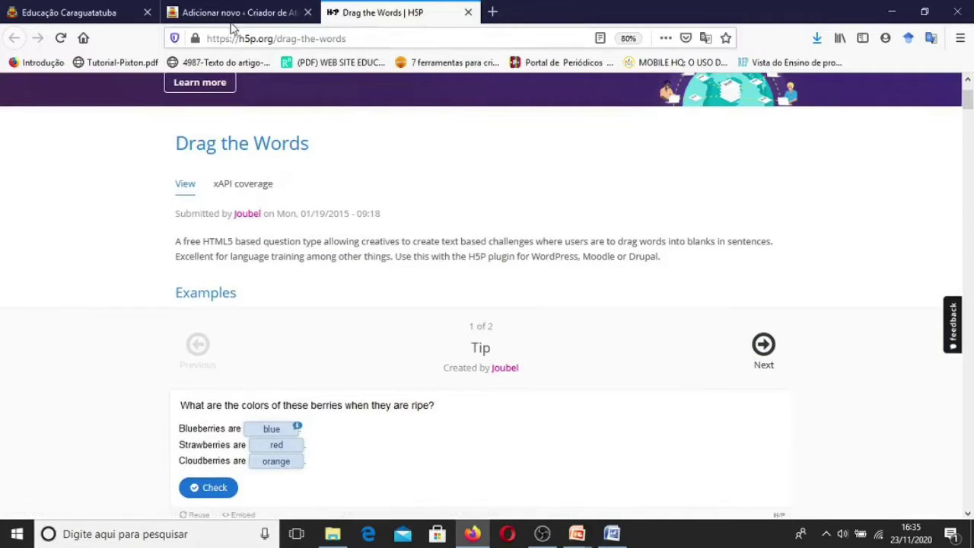
left_click(468, 12)
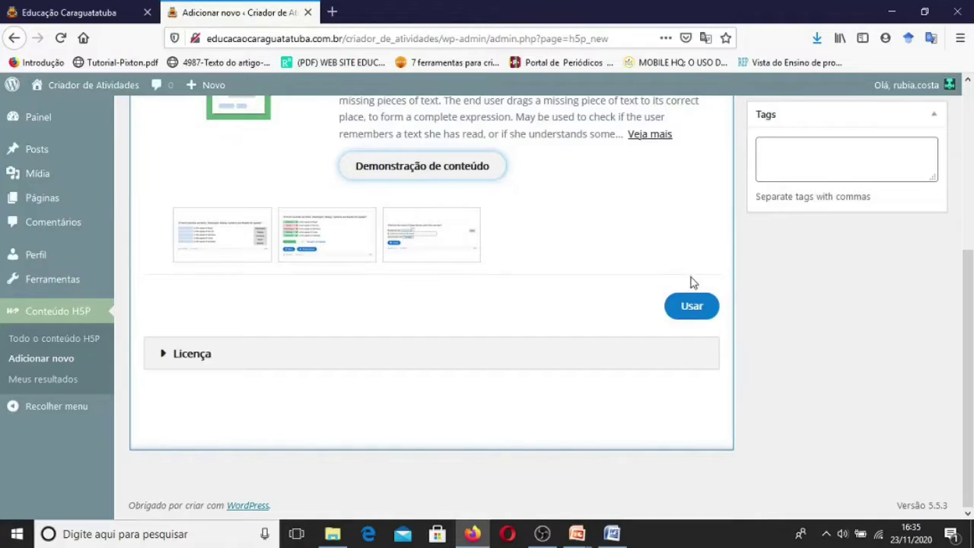
scroll(971, 177, "up", 5)
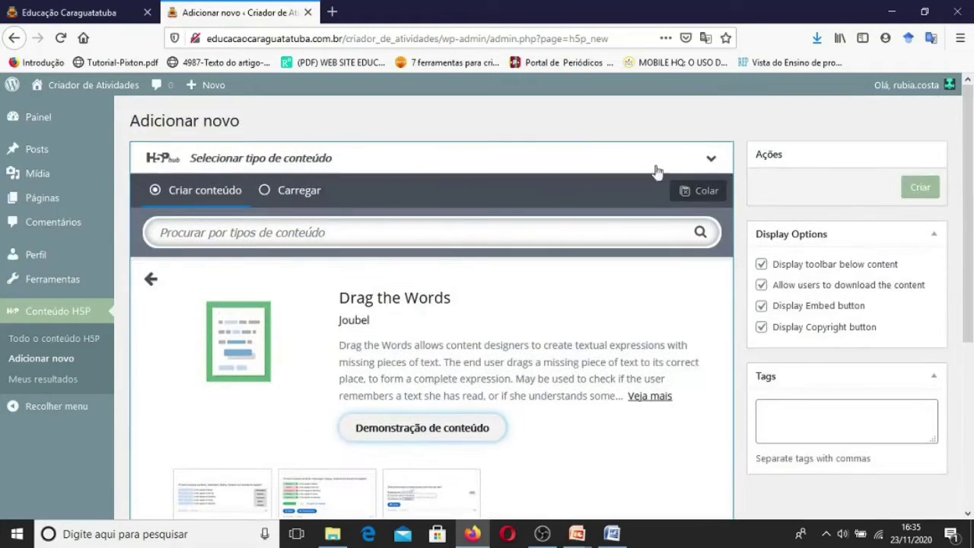
left_click(152, 284)
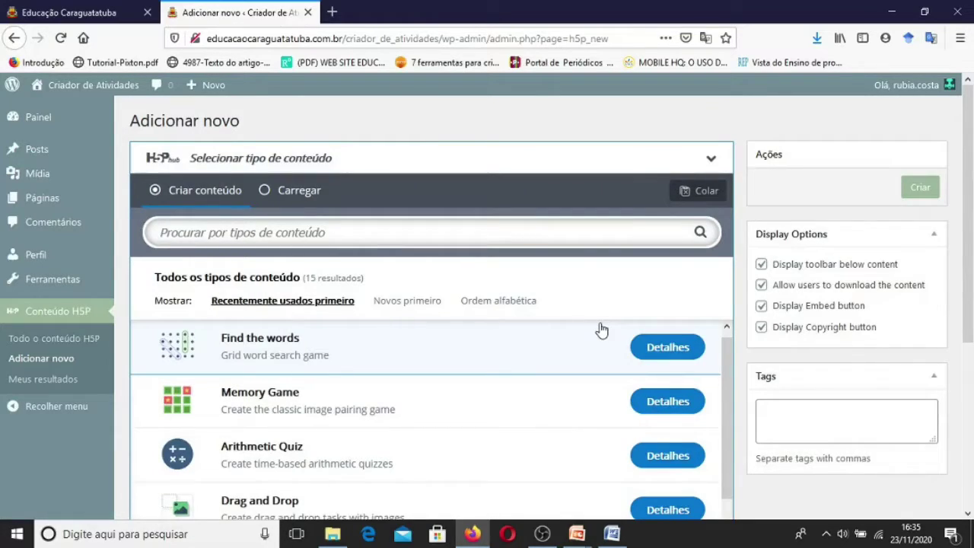
- Choose the Find the words content type and title the activity "Caça palabras de Robótica"
left_click(254, 348)
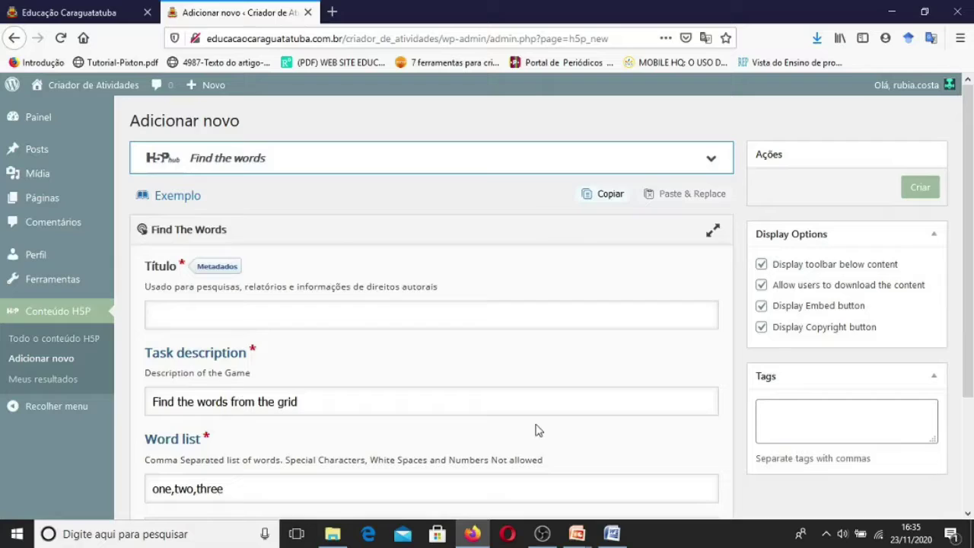
left_click(228, 317)
type("caça")
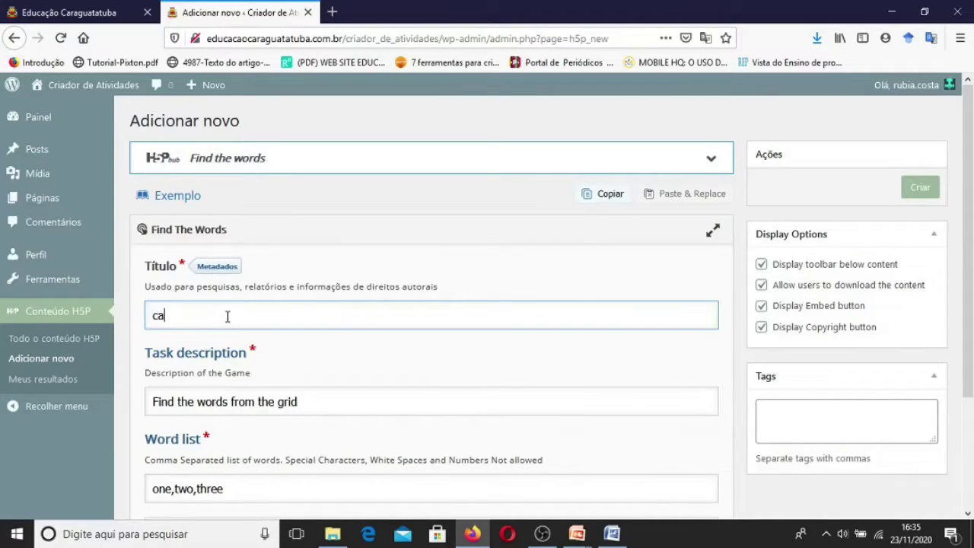
key("BackSpace")
key("BackSpace")
key("BackSpace")
key("BackSpace")
type("Caça palabras de R")
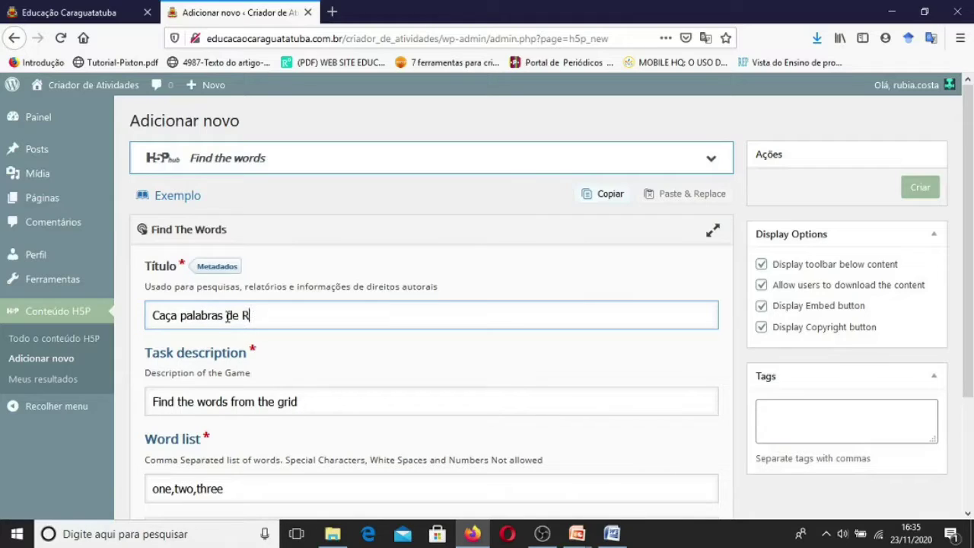
type("obótica")
- Replace the default task description with "Encontre as palavras."
left_click(314, 402)
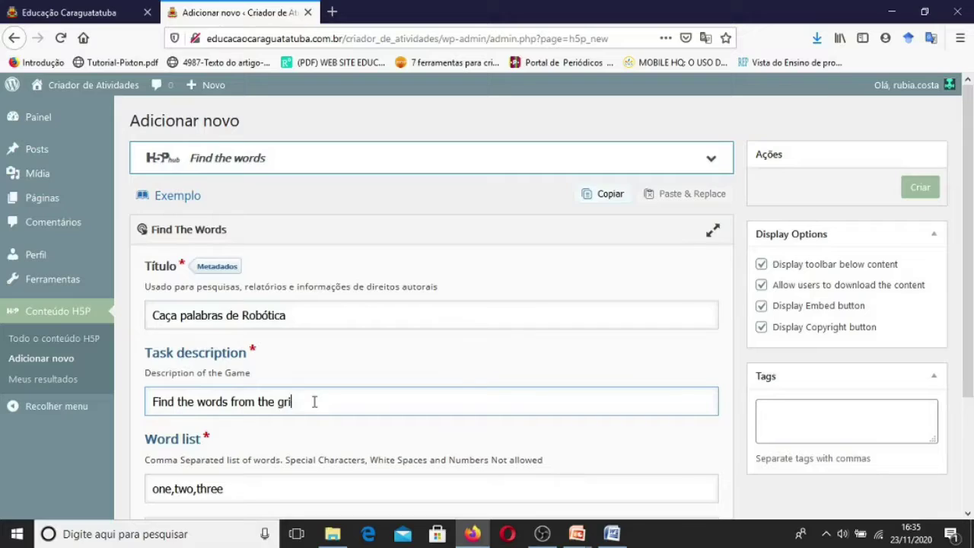
key("BackSpace")
key("BackSpace")
key("BackSpace")
key("BackSpace")
key("BackSpace")
key("BackSpace")
key("BackSpace")
key("BackSpace")
key("BackSpace")
key("BackSpace")
key("BackSpace")
key("BackSpace")
key("BackSpace")
key("BackSpace")
key("BackSpace")
key("BackSpace")
key("BackSpace")
key("BackSpace")
key("BackSpace")
key("BackSpace")
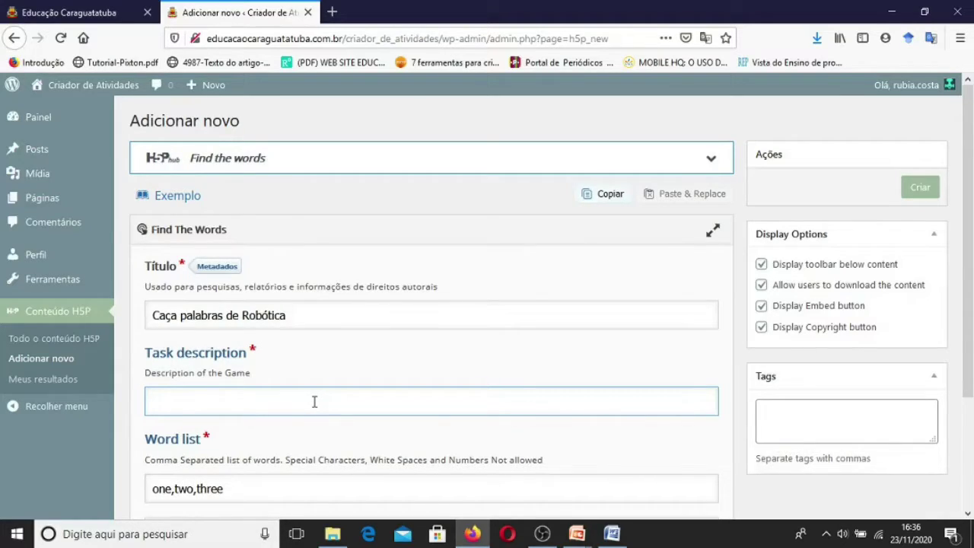
type("Encontre as pala")
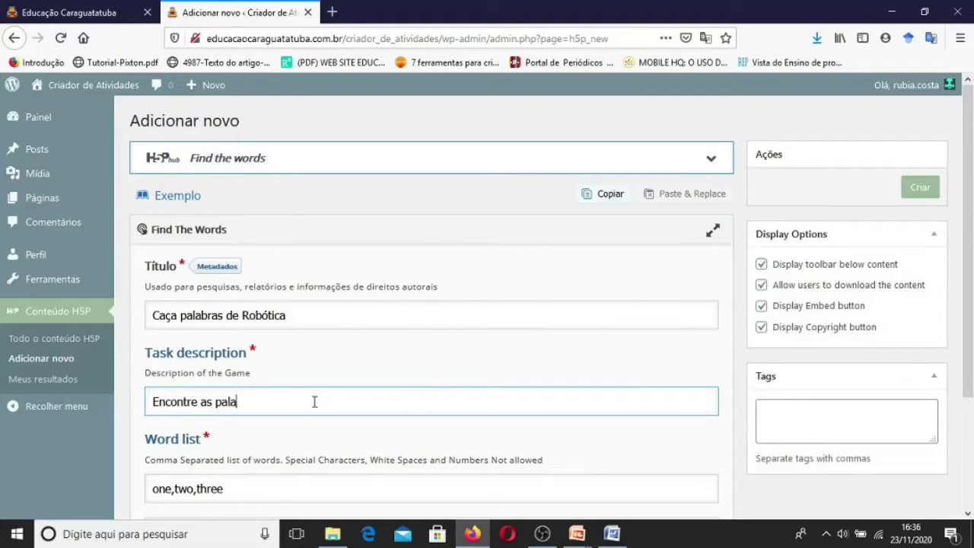
type("vras.")
- Replace the default word list with "robótica, engenharia, ciências, máquinas"
left_click(969, 514)
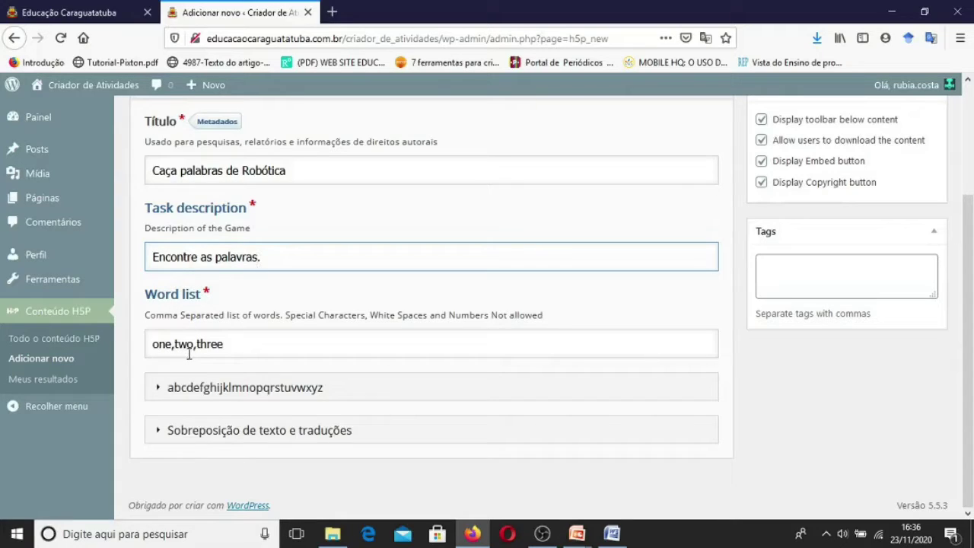
left_click(244, 351)
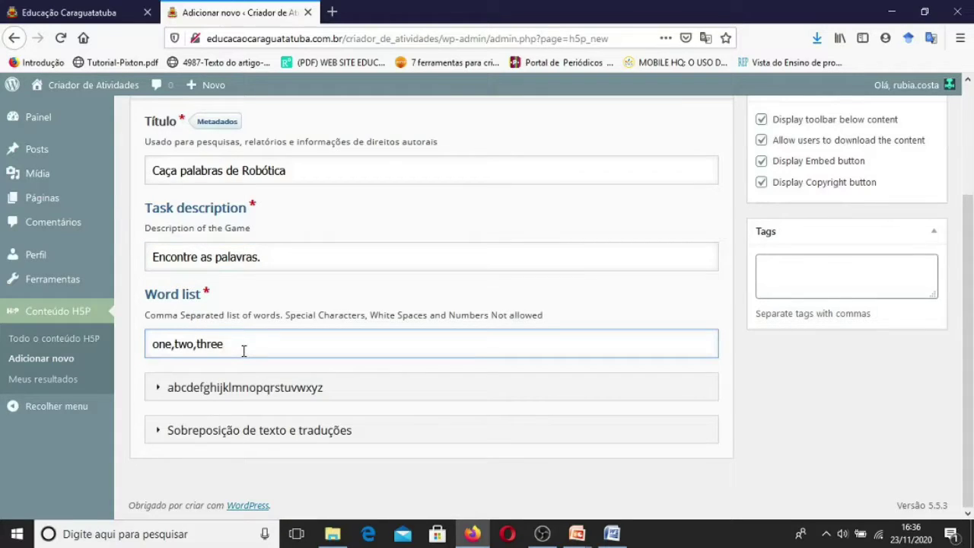
key("BackSpace")
key("BackSpace")
key("BackSpace")
key("BackSpace")
key("BackSpace")
key("BackSpace")
key("BackSpace")
key("BackSpace")
key("BackSpace")
key("BackSpace")
key("BackSpace")
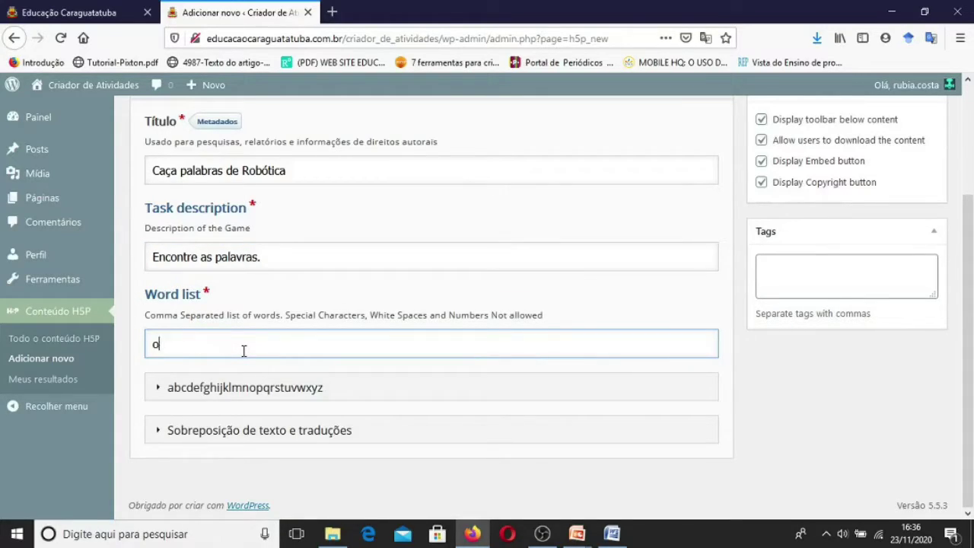
type("rib")
key("BackSpace")
key("BackSpace")
key("BackSpace")
type("obótica, engenharia, ci")
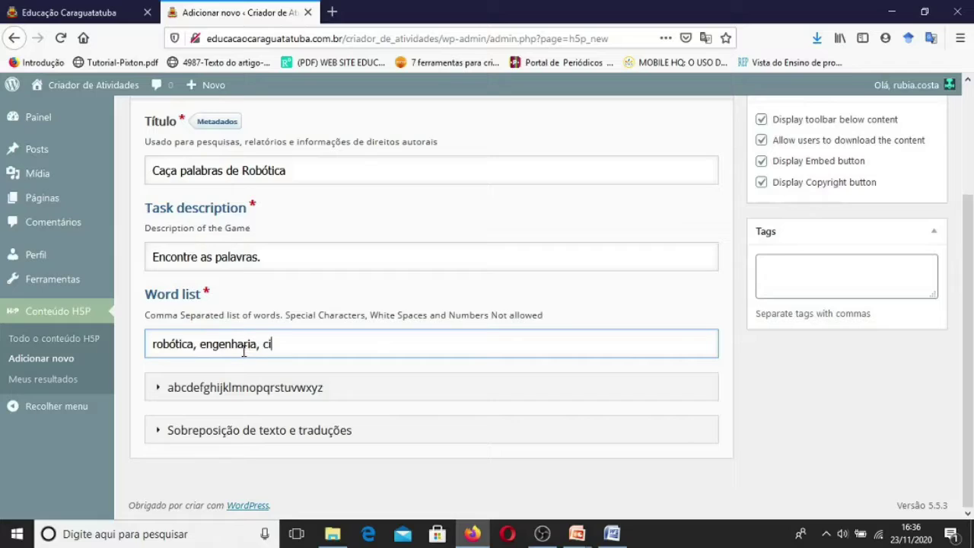
type("ências, máquinas")
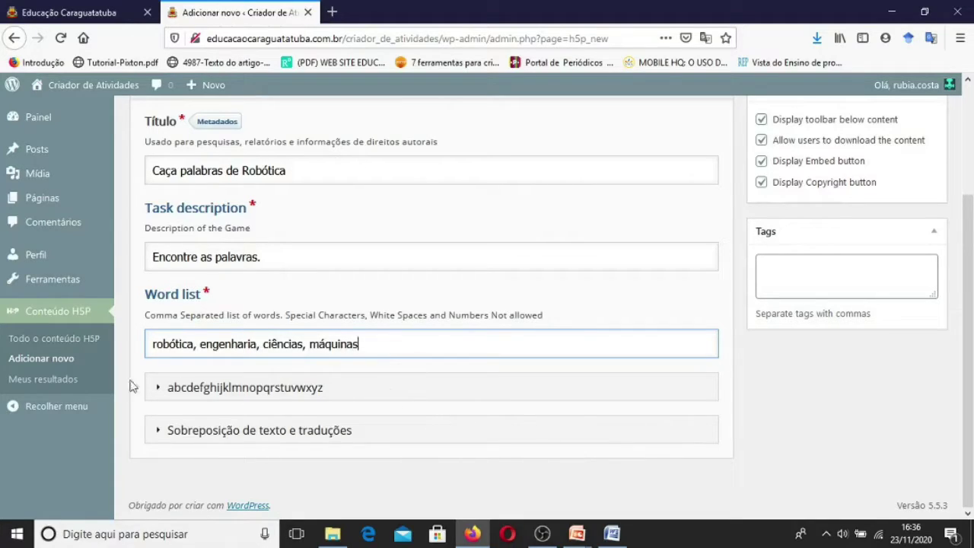
- Expand the puzzle settings and examine the filler letters and the overlap, vocabulary, show solution and retry options
left_click(191, 392)
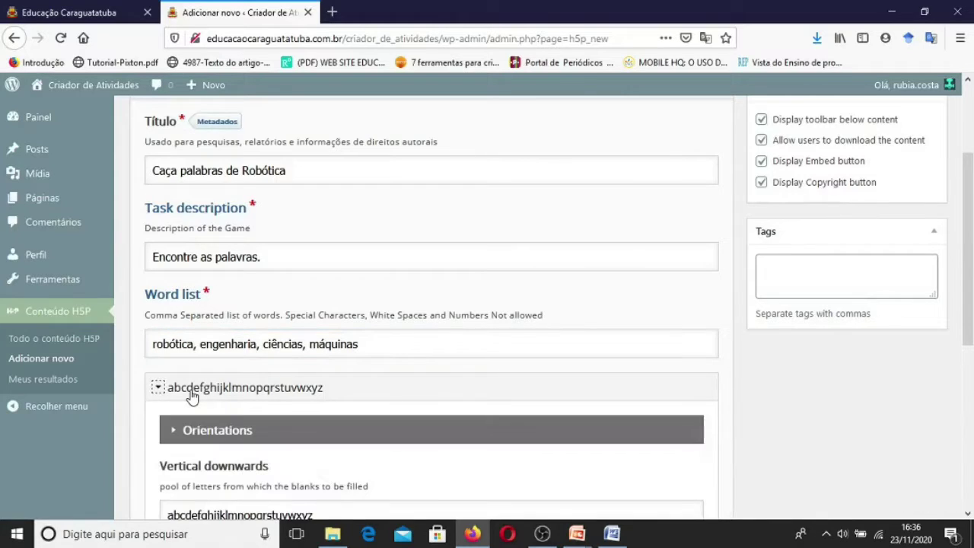
left_click_drag(968, 282, 968, 443)
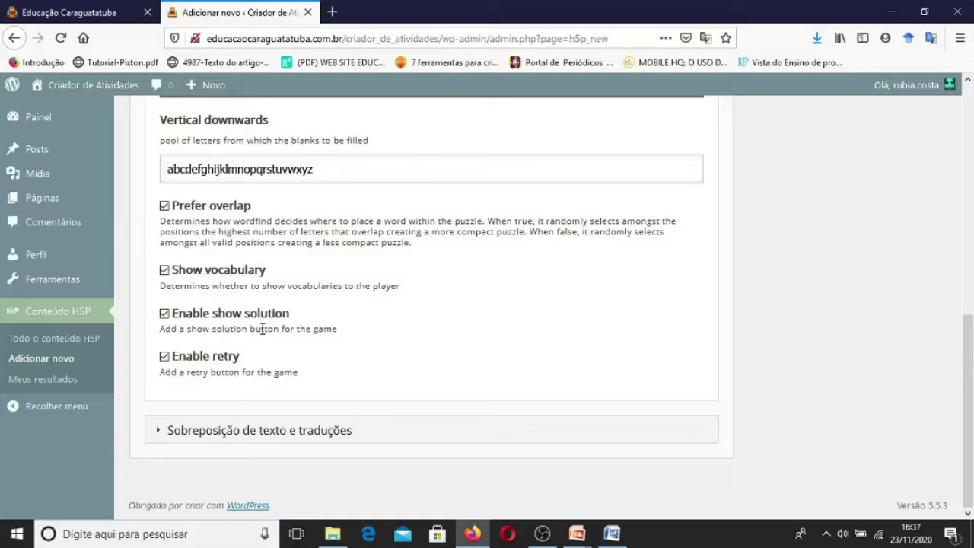
left_click(164, 314)
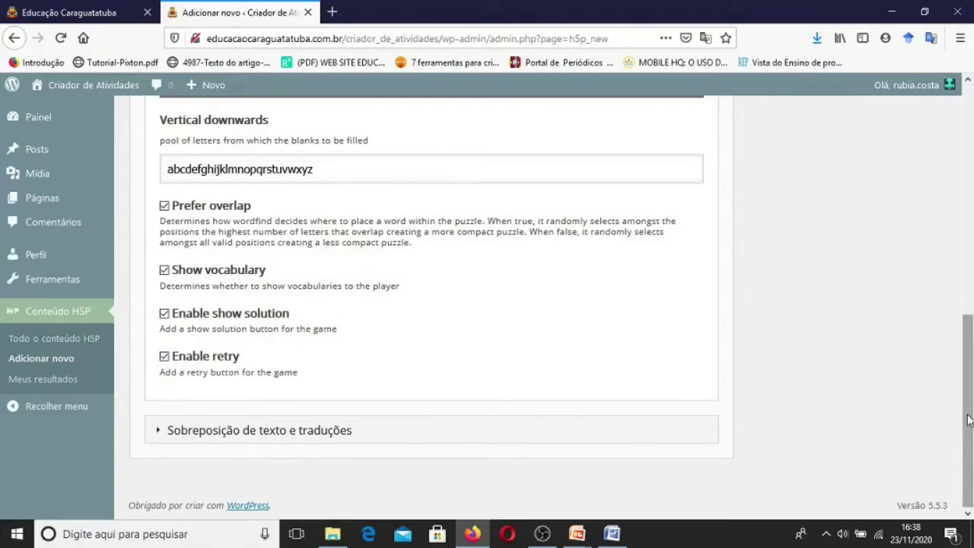
- Create the word search activity, check it without marking any words, and show its solution
left_click_drag(968, 421, 967, 157)
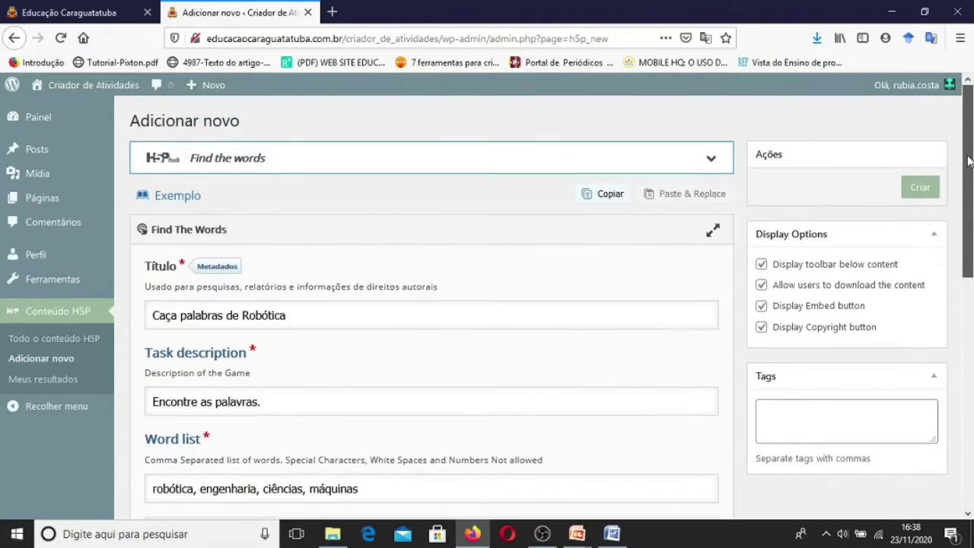
left_click(922, 191)
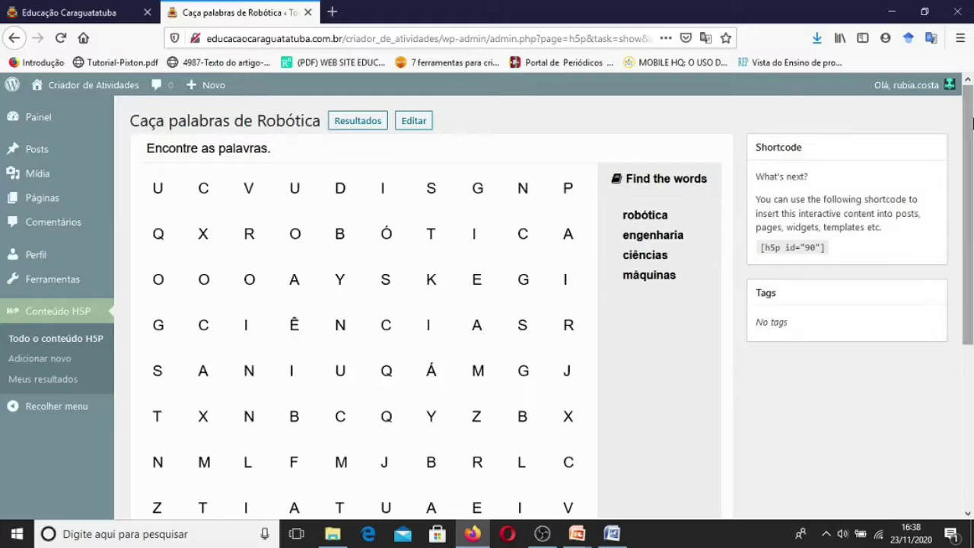
left_click_drag(971, 131, 973, 392)
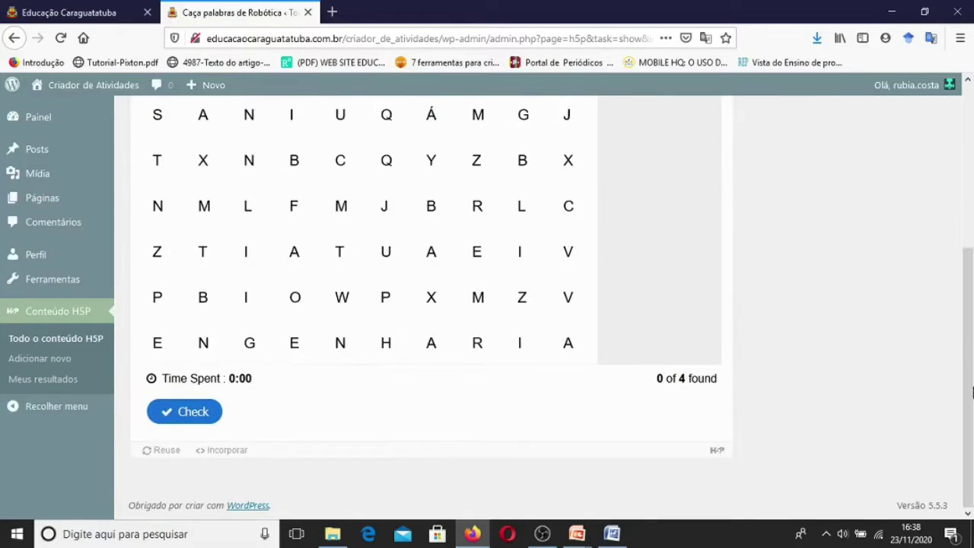
left_click(207, 415)
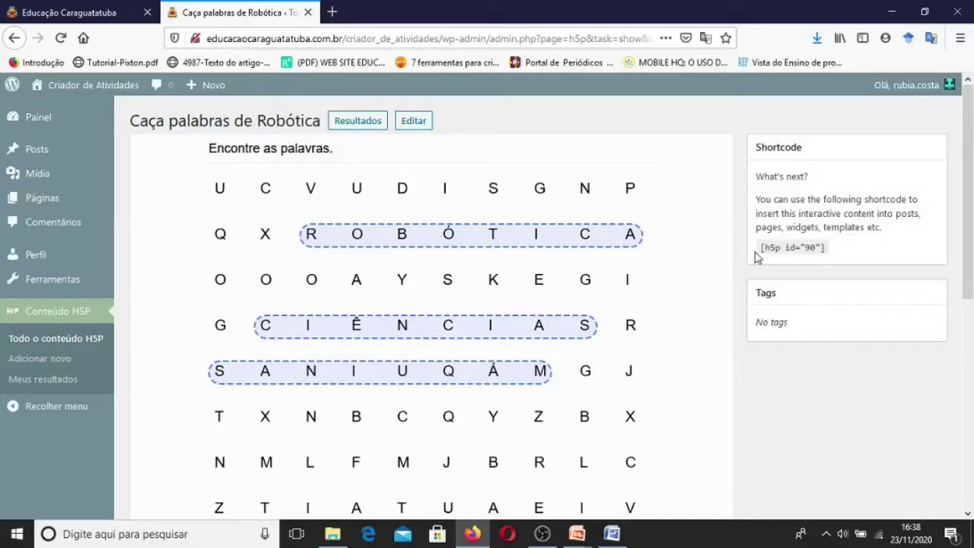
- Copy the activity's shortcode [h5p id="90"] into the Word document below the robotics paragraph and start a new line
left_click_drag(759, 249, 835, 251)
key("ctrl+c")
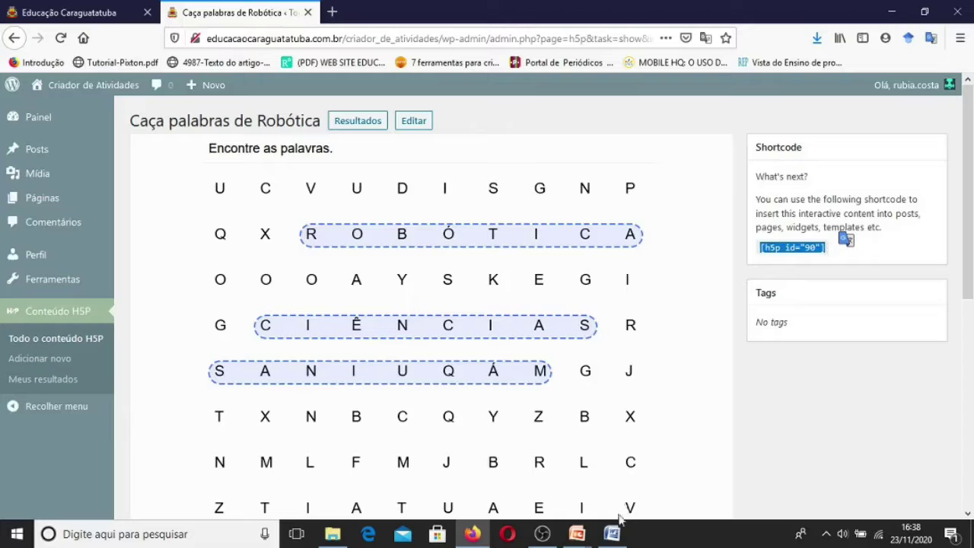
left_click(614, 538)
left_click(614, 536)
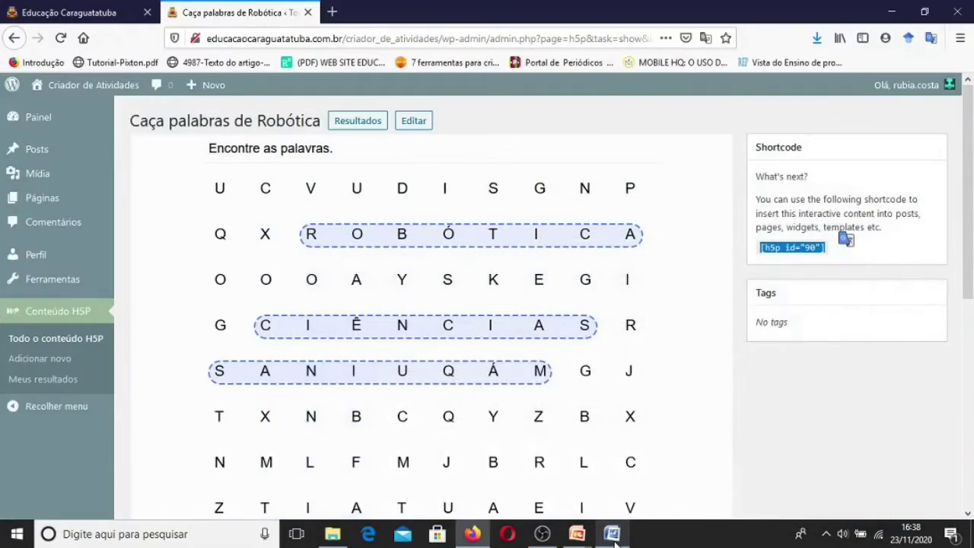
left_click(613, 536)
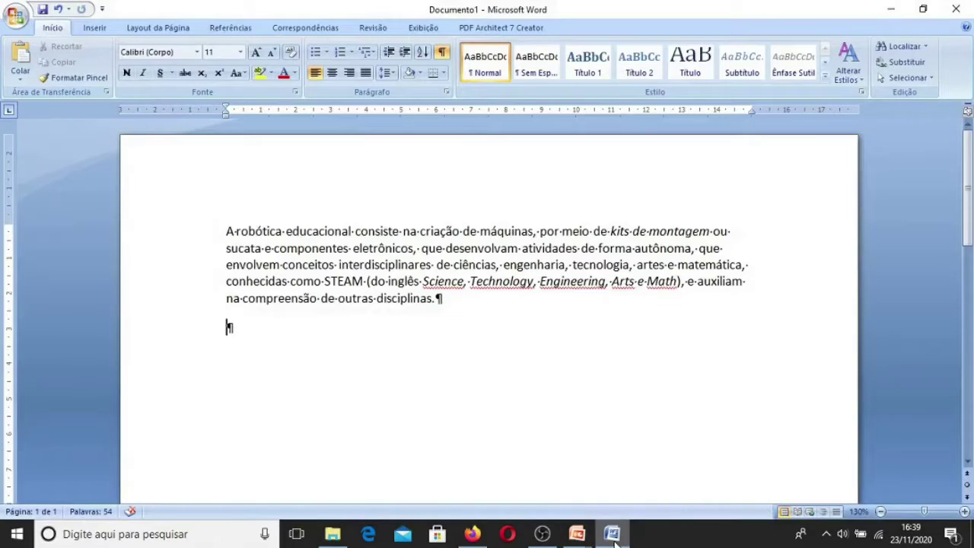
key("ctrl+v")
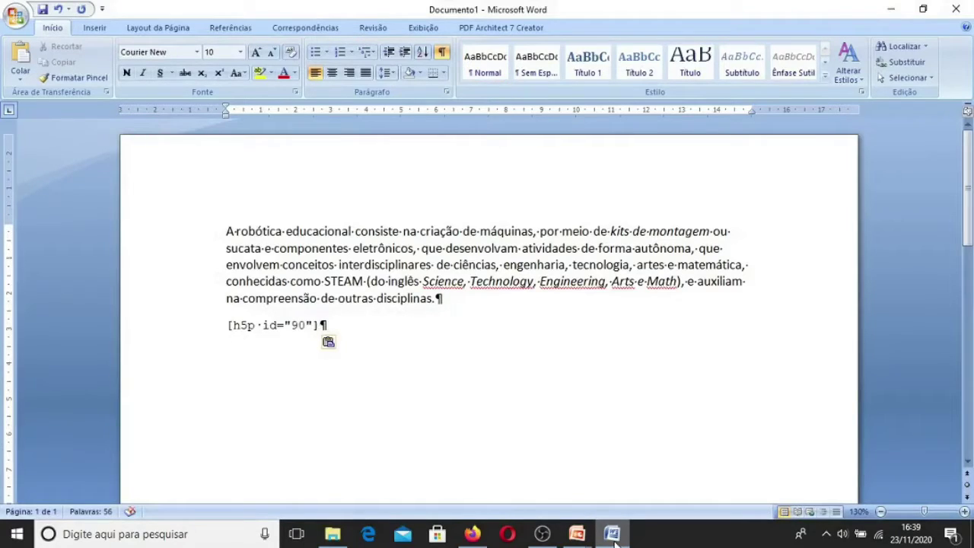
key("Return")
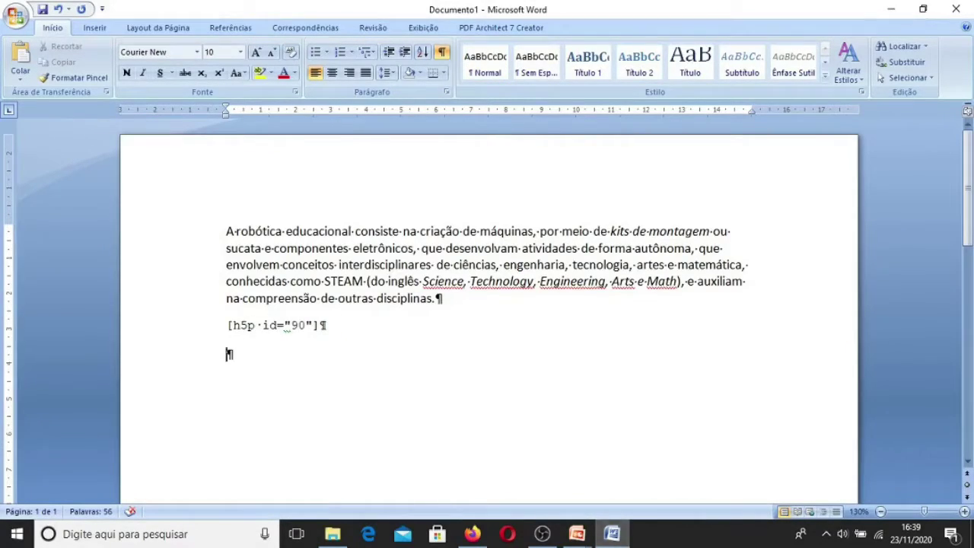
- Switch back to Firefox and start a new WordPress post titled "Robótica"
left_click(473, 536)
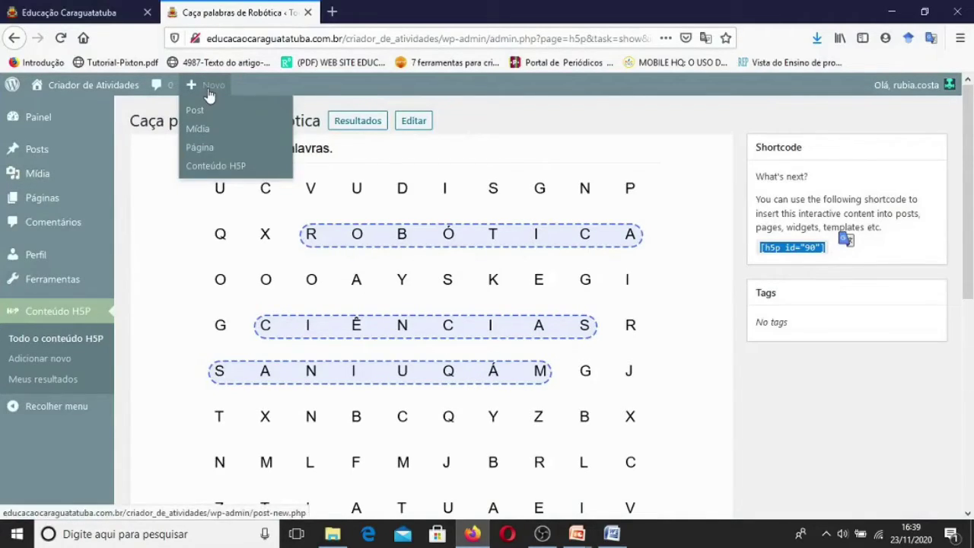
mouse_move(191, 84)
left_click(200, 114)
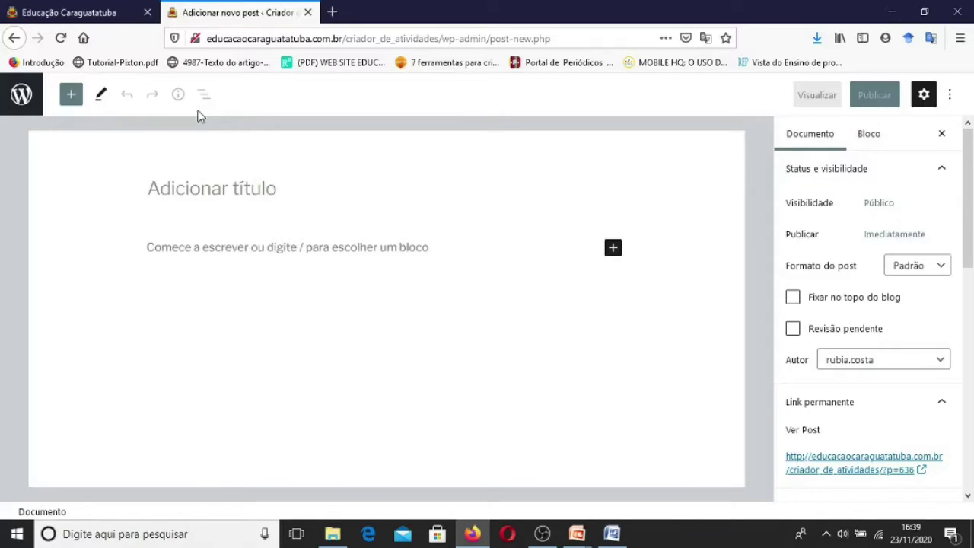
type("Rob")
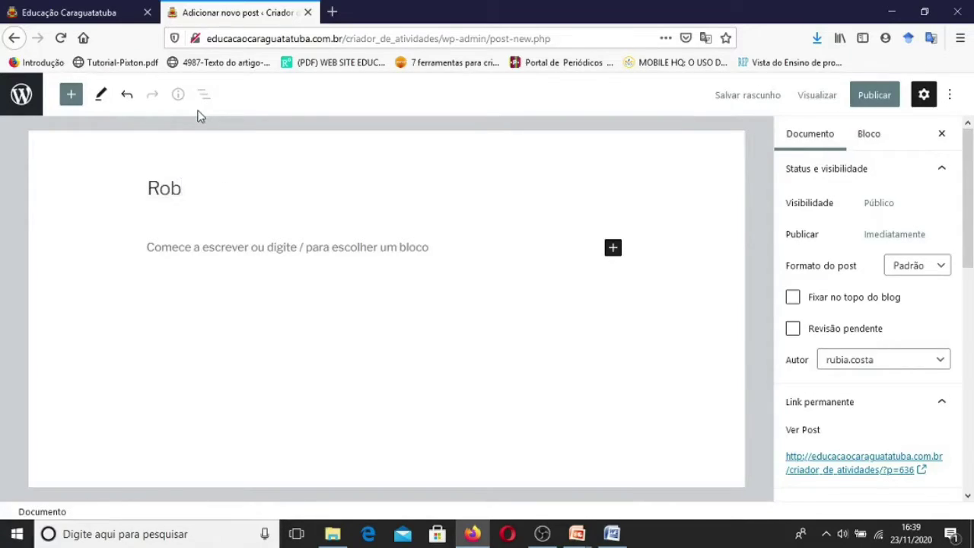
type("ótica")
- Copy the educational robotics paragraph from the Word document into the post body and start a new paragraph below it
left_click(614, 534)
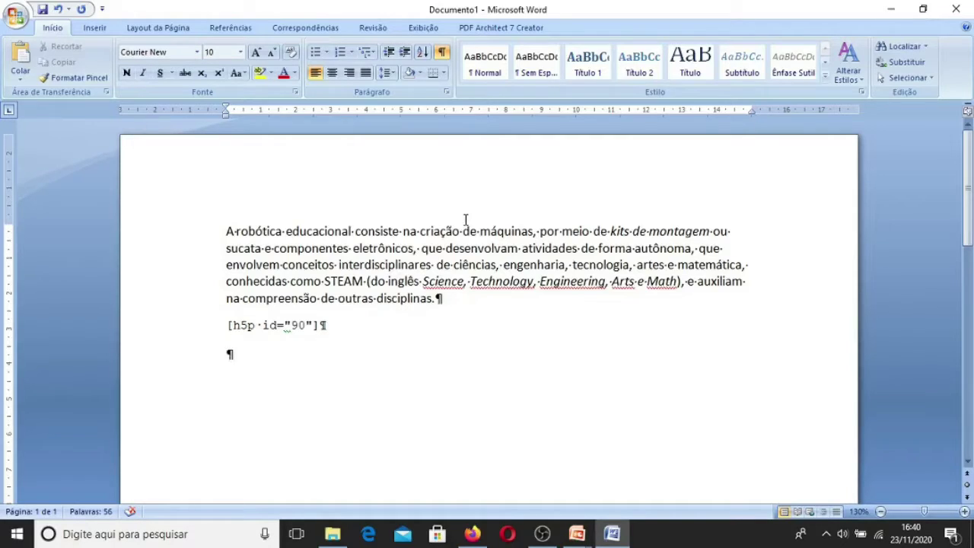
left_click(207, 237)
left_click_drag(207, 238, 432, 301)
key("ctrl+c")
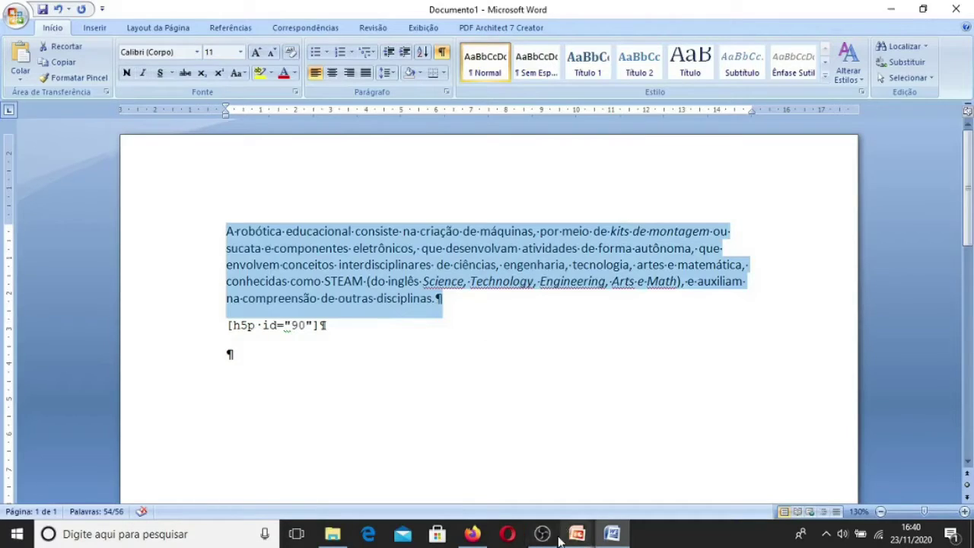
left_click(472, 534)
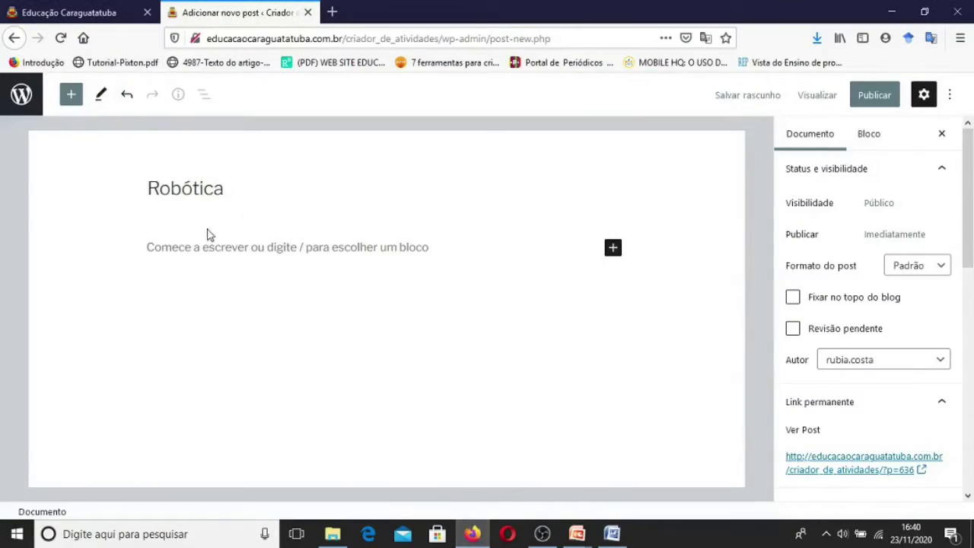
left_click(157, 246)
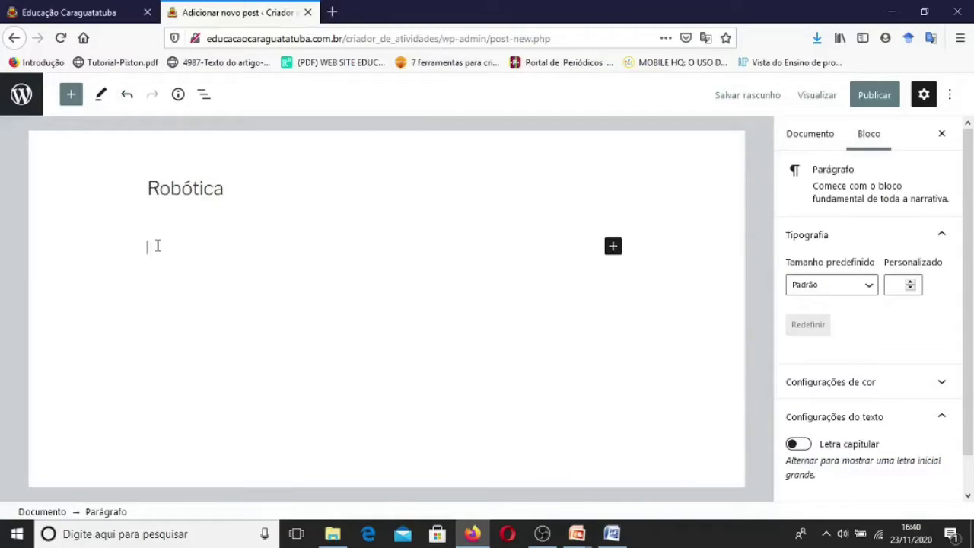
key("ctrl+v")
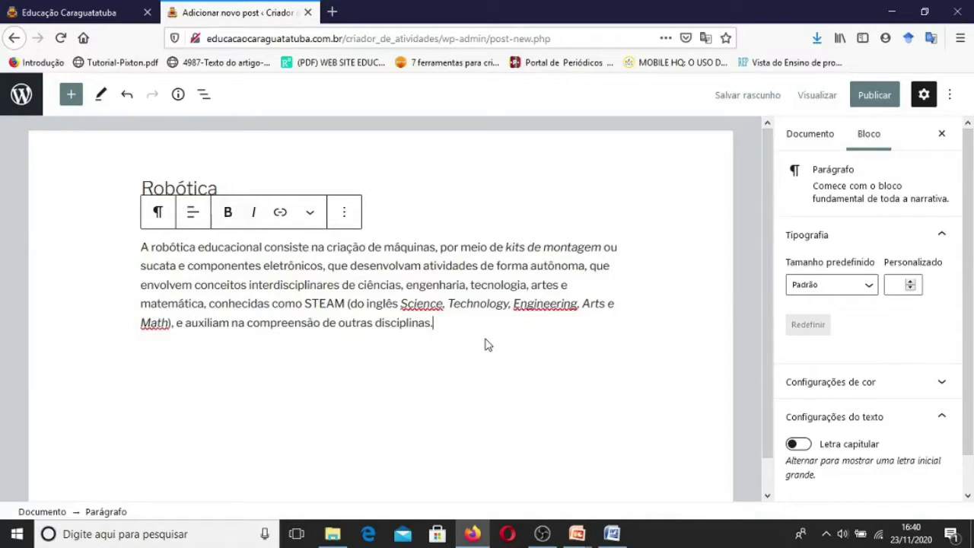
key("Return")
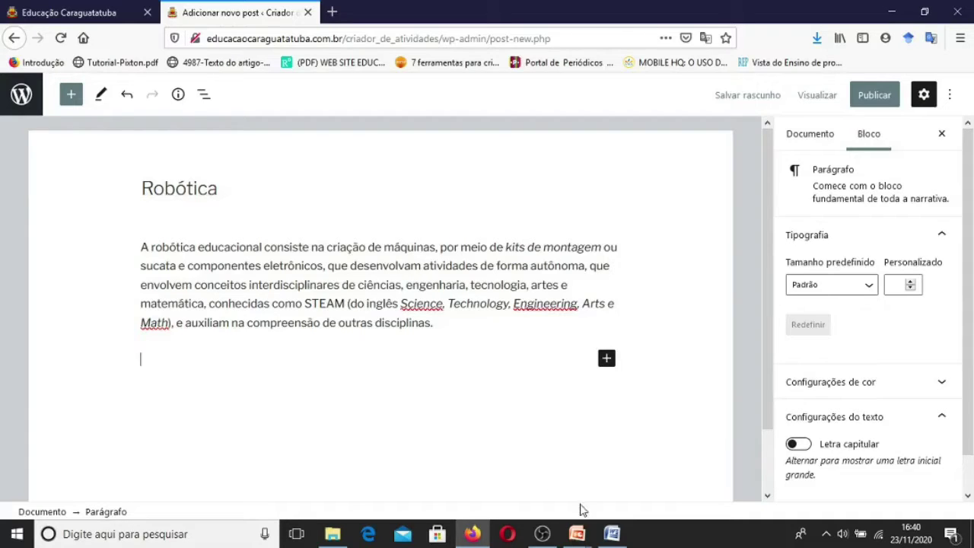
- Copy the shortcode [h5p id="90"] from the Word document into the post below the robotics text and add a new paragraph
left_click(612, 534)
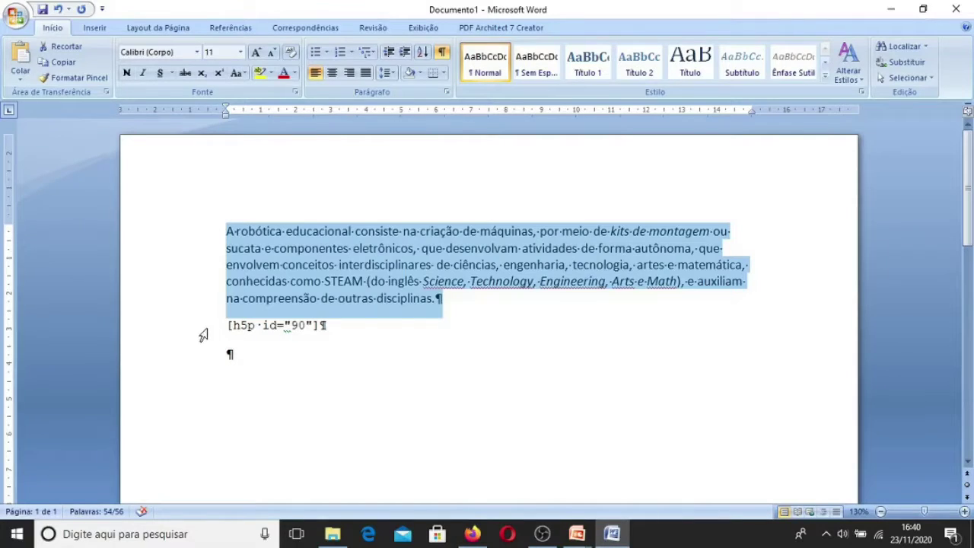
left_click(202, 333)
left_click(226, 348)
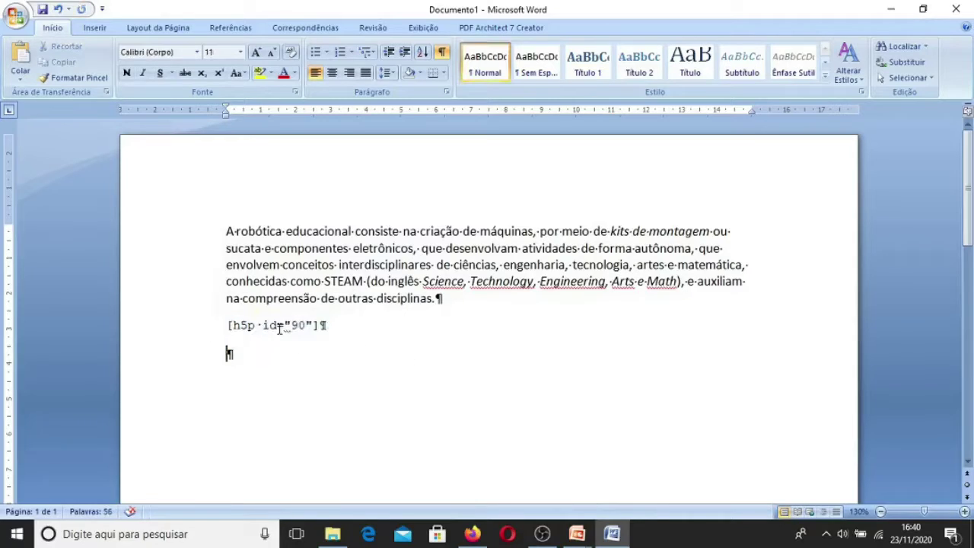
left_click_drag(319, 325, 285, 323)
left_click_drag(238, 323, 227, 328)
key("ctrl+c")
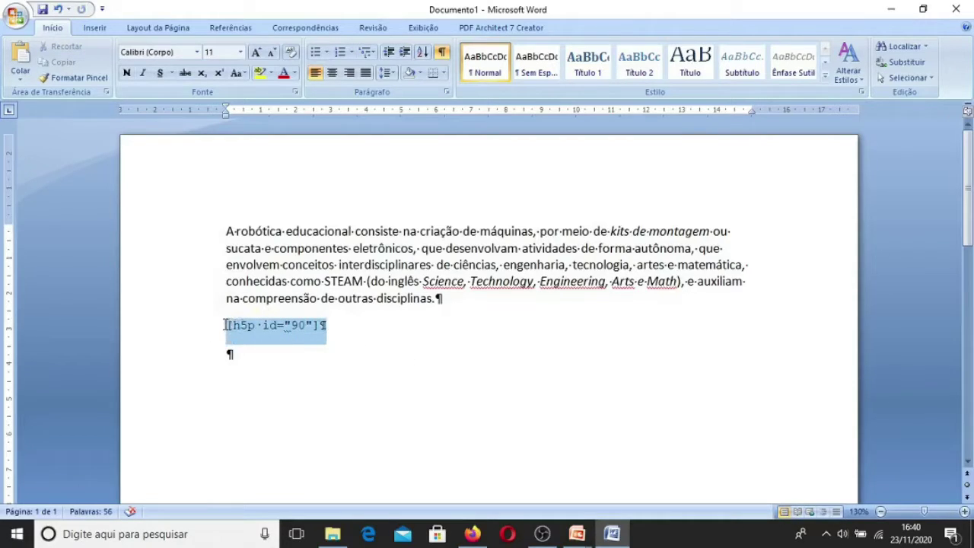
double_click(357, 356)
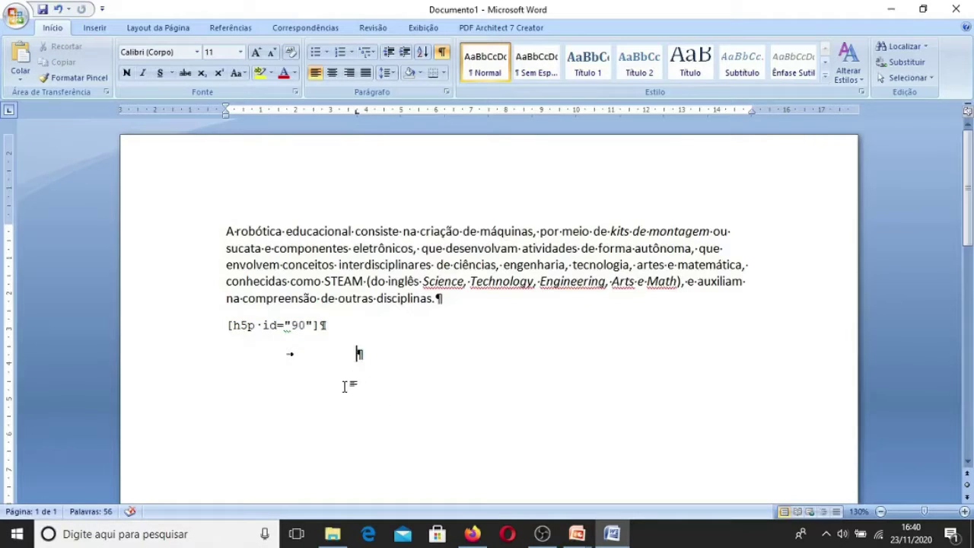
double_click(227, 351)
double_click(323, 324)
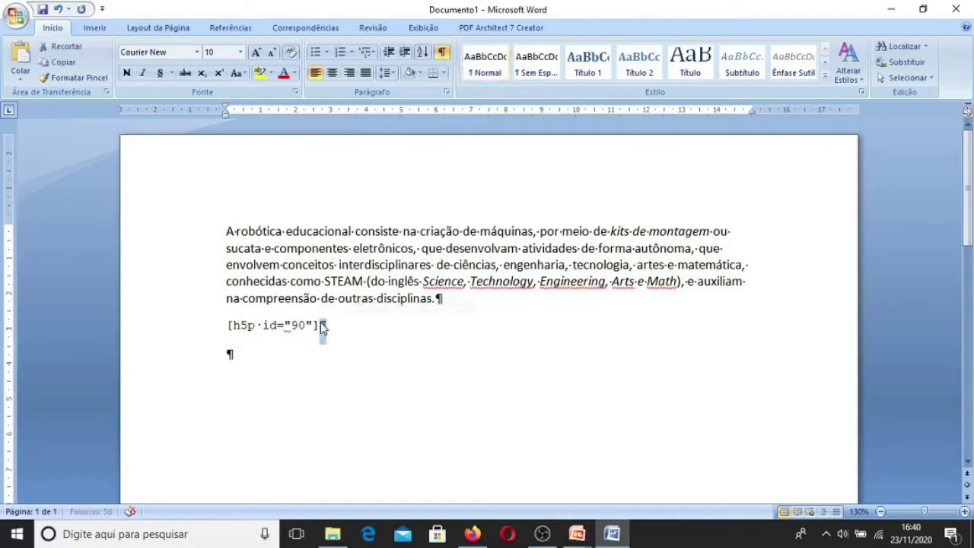
left_click(472, 534)
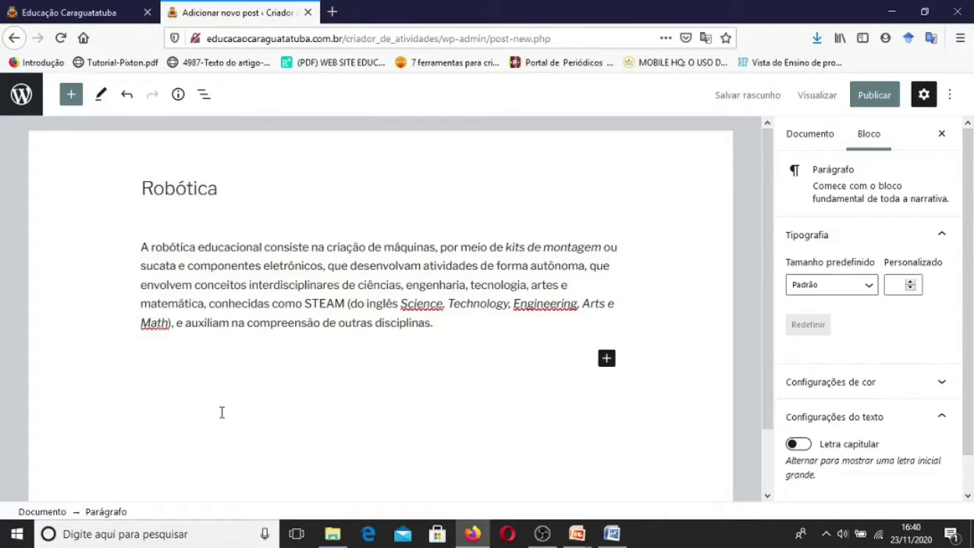
key("ctrl+v")
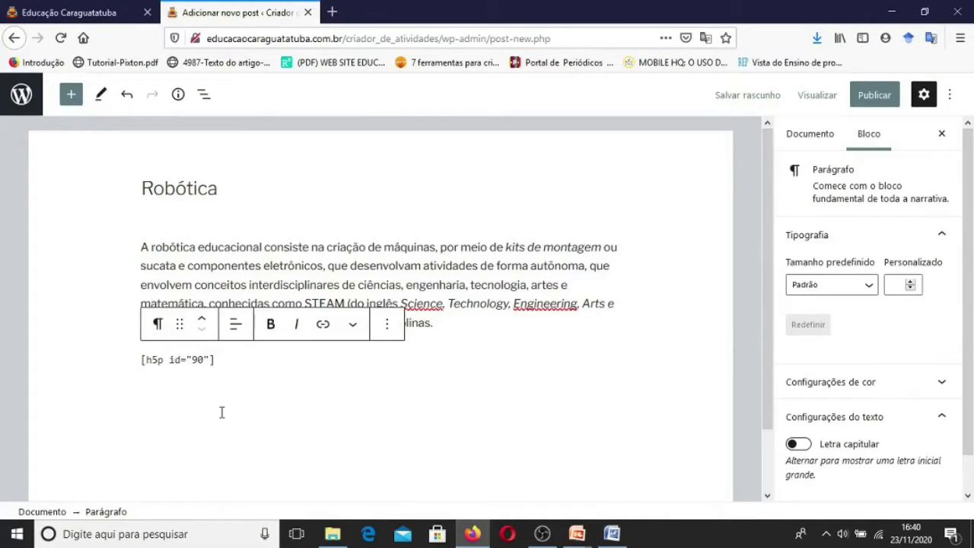
key("Return")
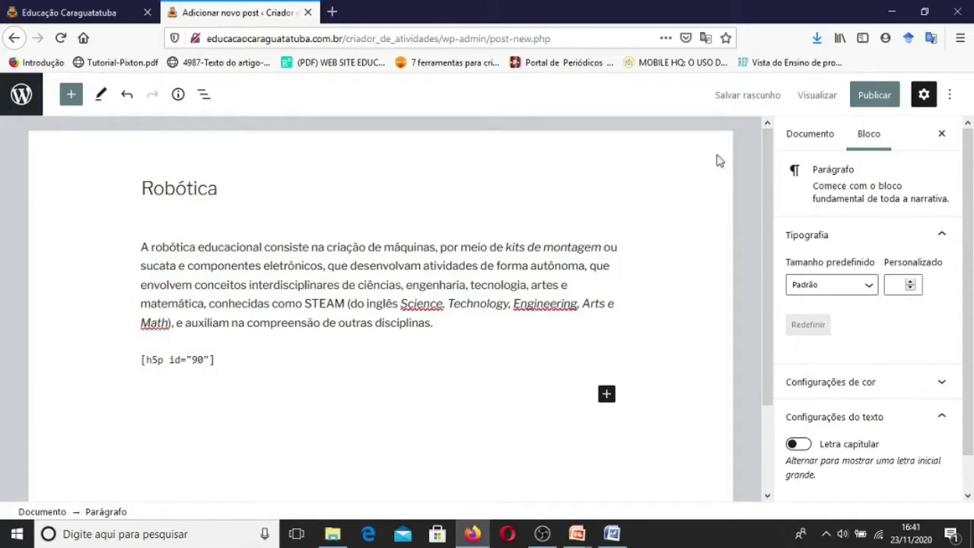
- Preview the post in a new tab and examine its text, embedded word search and comment area
left_click(813, 107)
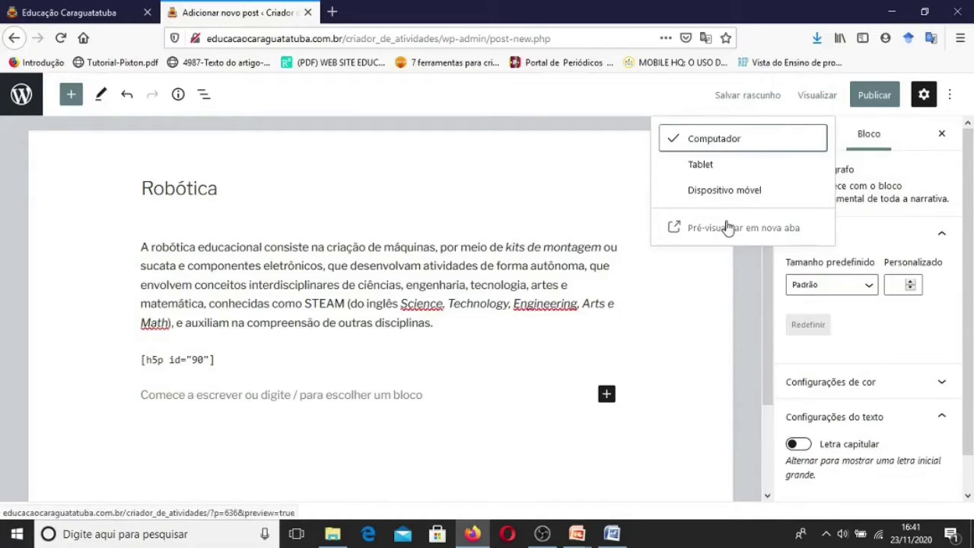
left_click(728, 228)
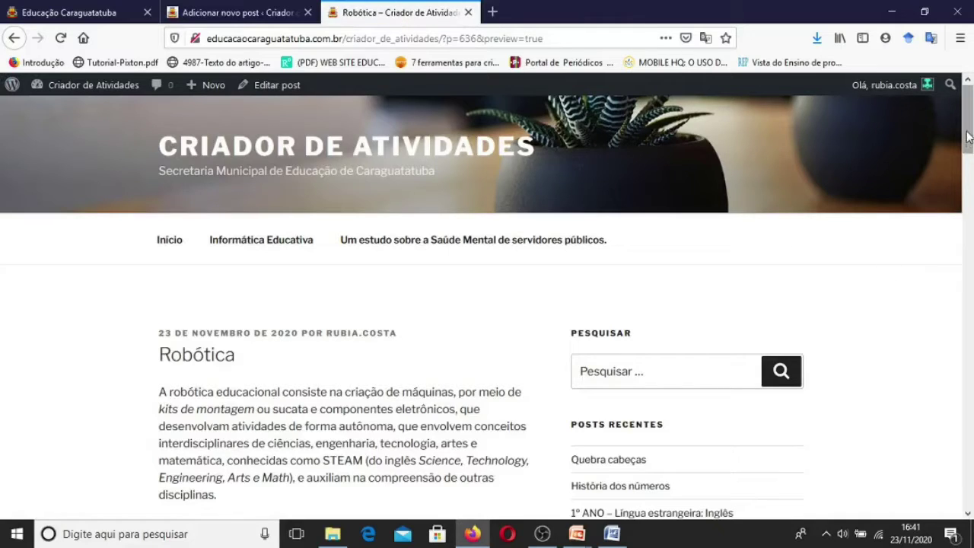
mouse_move(968, 137)
left_mouse_down()
mouse_move(971, 191)
mouse_move(972, 116)
mouse_move(971, 154)
left_mouse_up()
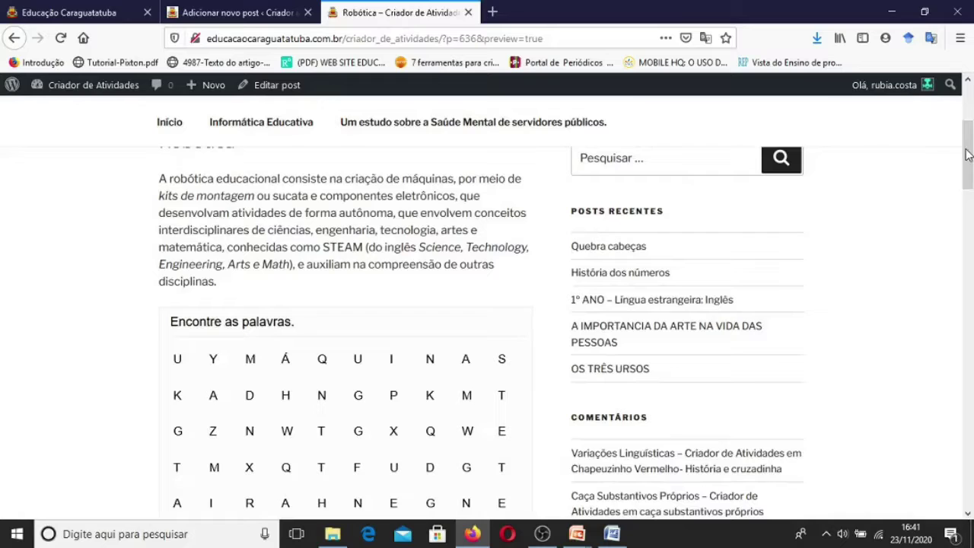
left_click_drag(972, 154, 959, 191)
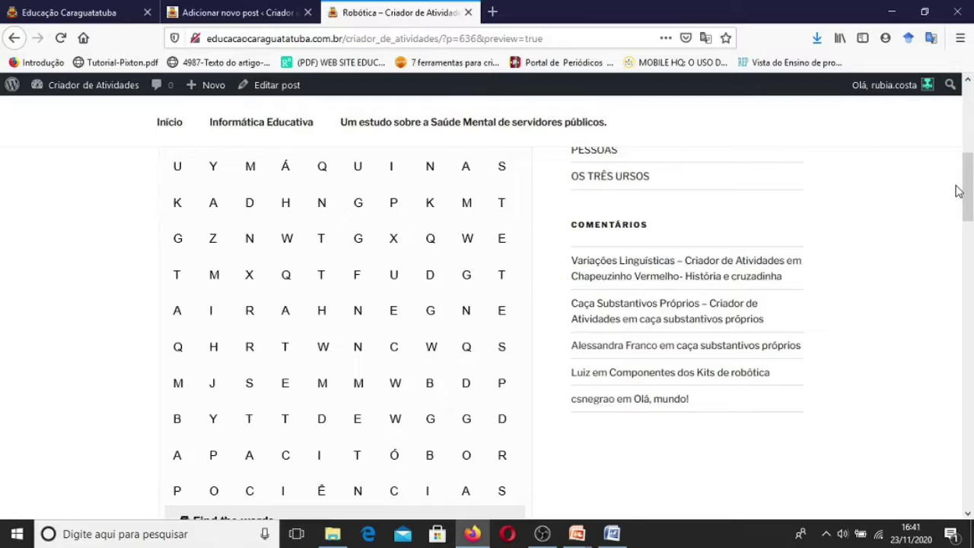
left_click_drag(965, 190, 971, 145)
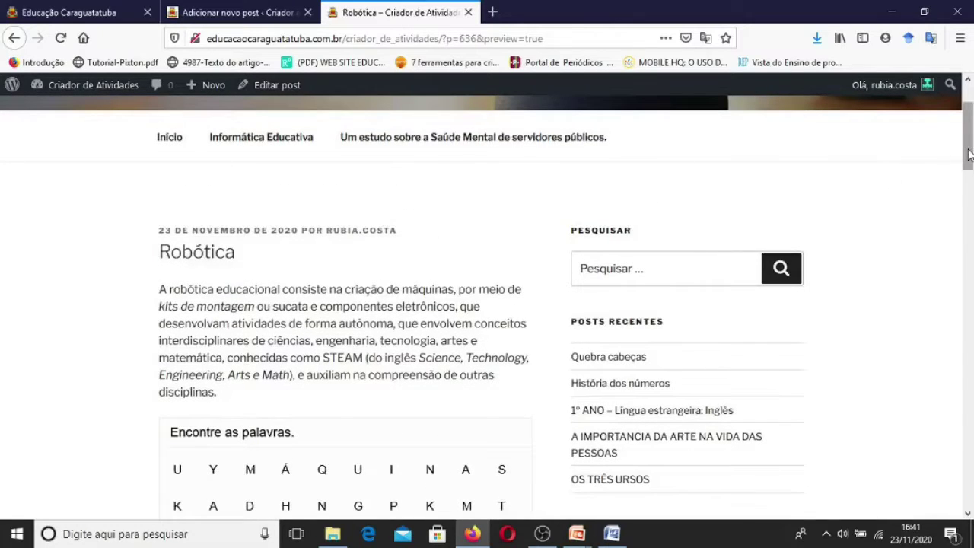
scroll(958, 297, "down", 8)
scroll(948, 376, "down", 8)
scroll(949, 328, "up", 4)
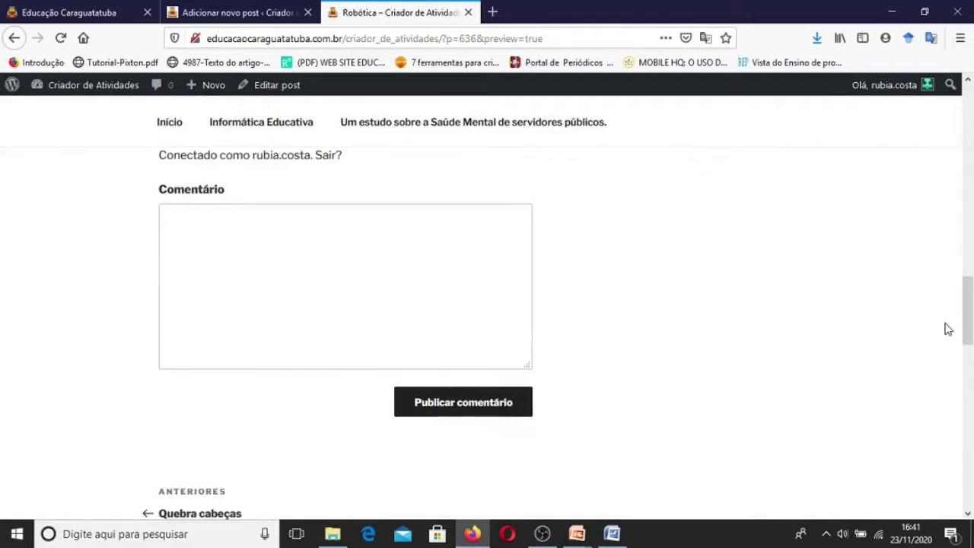
- Close the preview of the Robótica post and return to the post editor with its document settings showing
left_click_drag(965, 326, 968, 131)
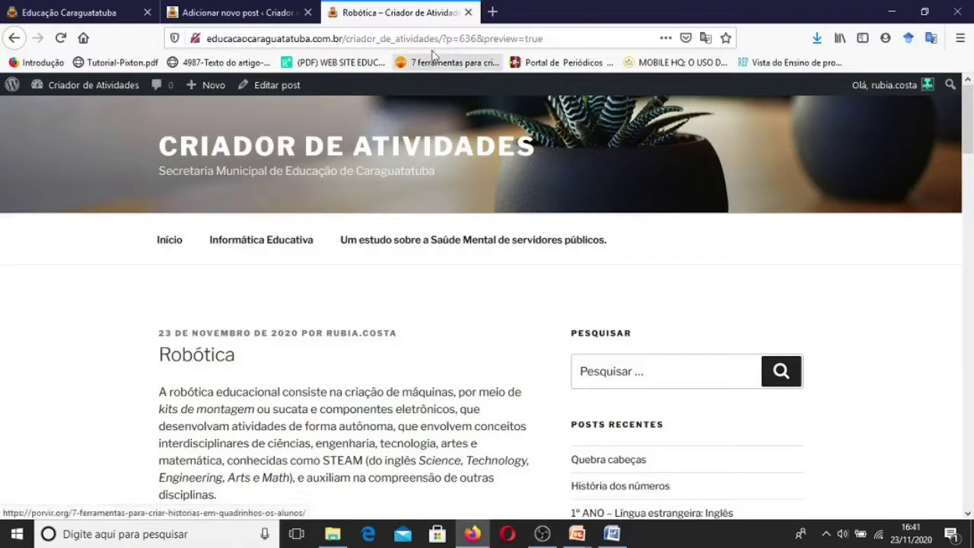
left_click(469, 14)
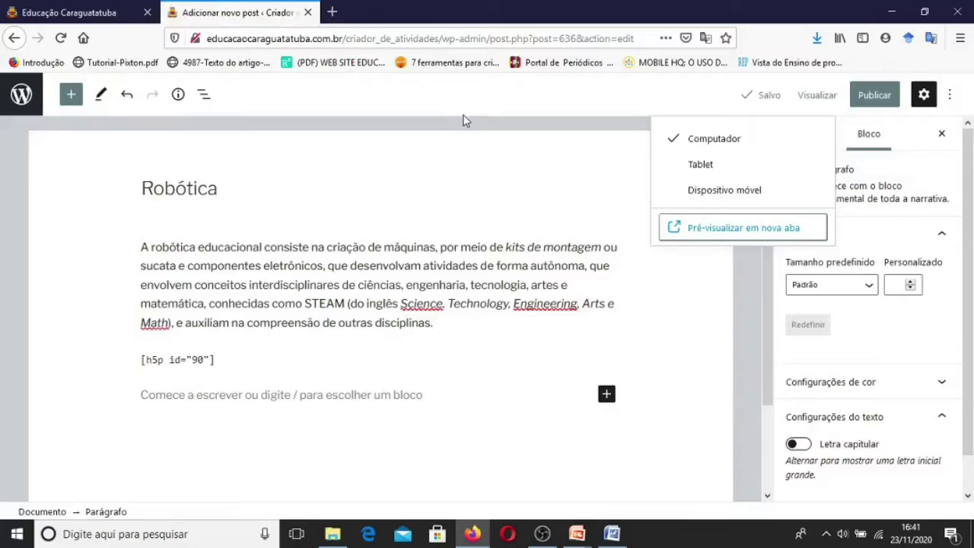
right_click(486, 198)
left_click(763, 110)
left_click_drag(767, 106, 758, 98)
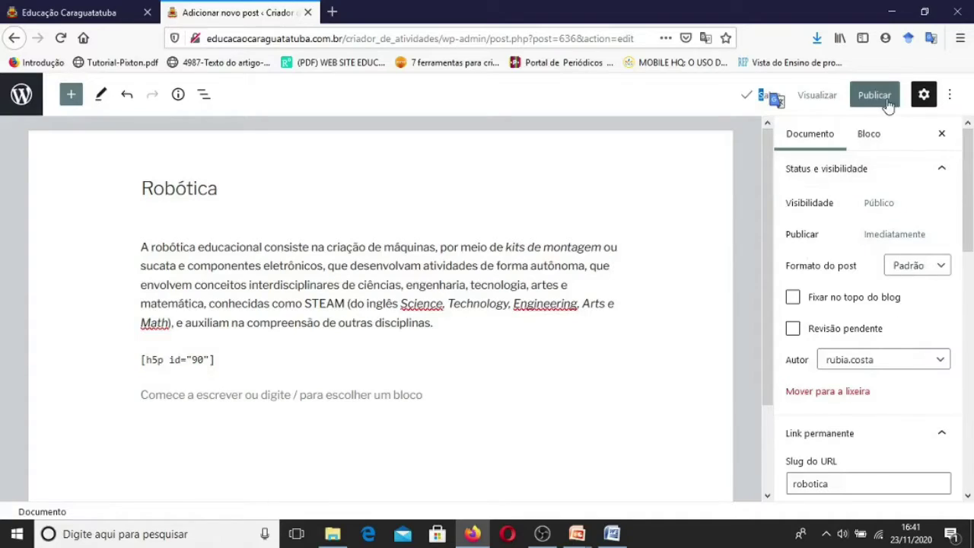
- Examine the post's block and document settings, including the list of available authors
right_click(871, 140)
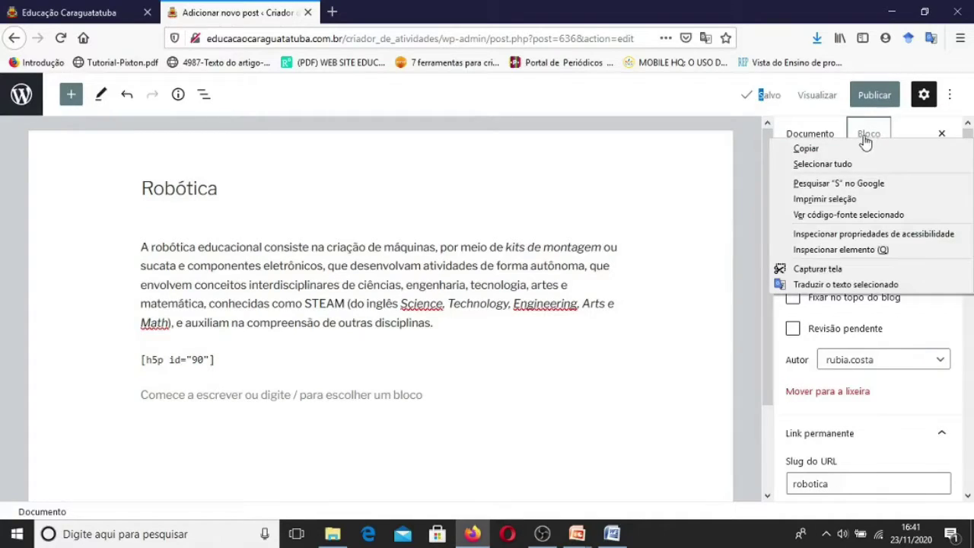
left_click(868, 135)
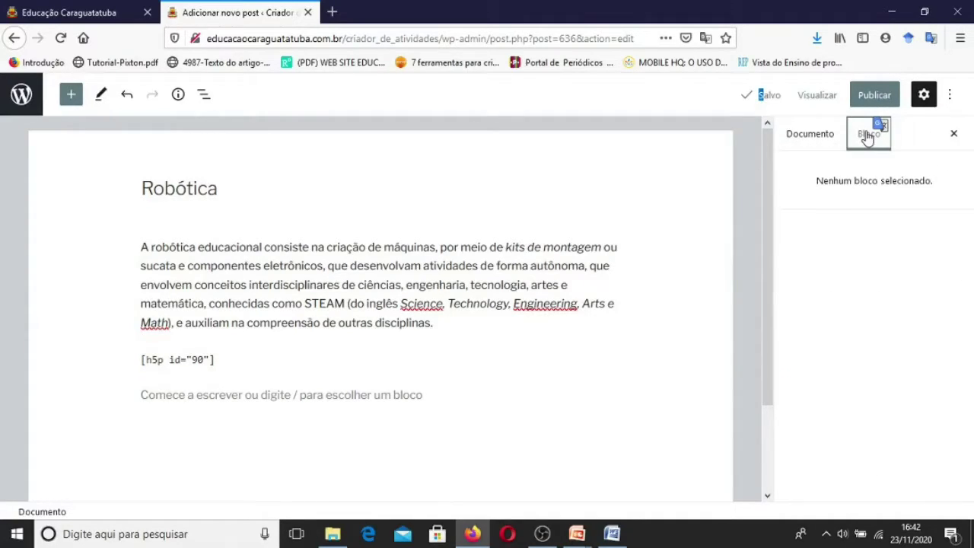
left_click(821, 139)
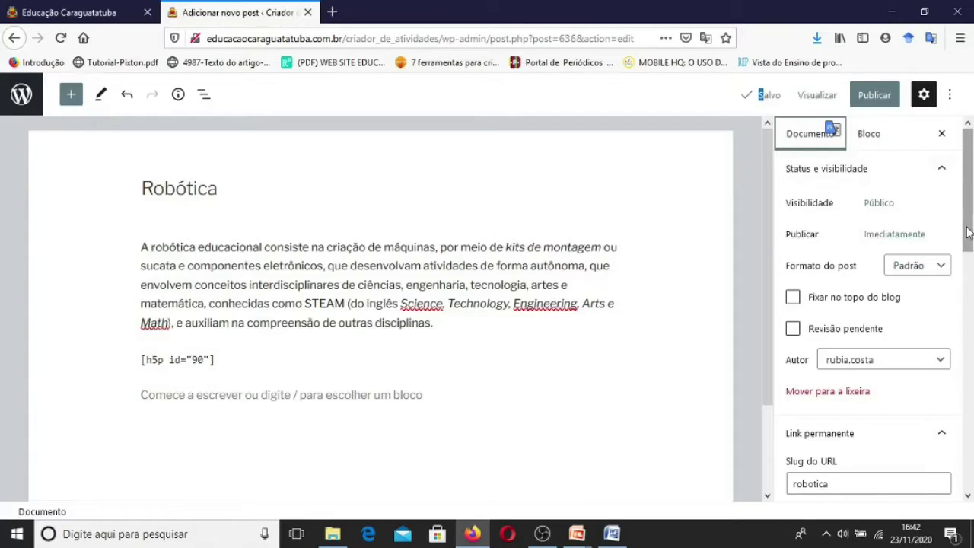
scroll(968, 232, "down", 3)
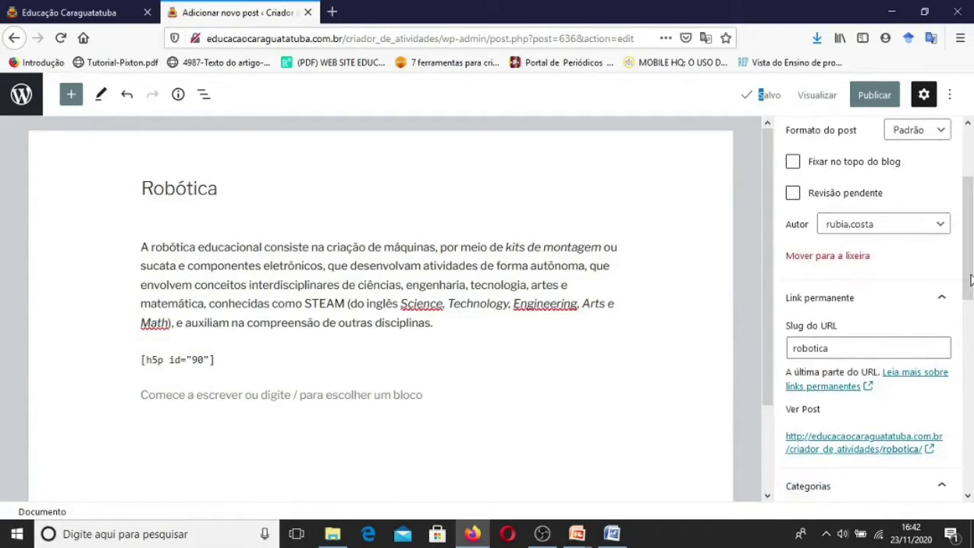
left_click(943, 225)
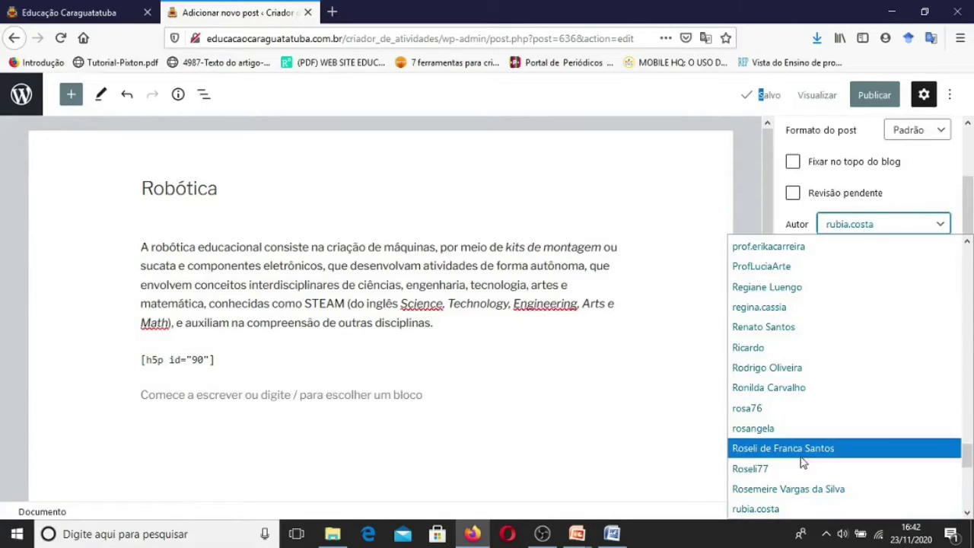
left_click(692, 310)
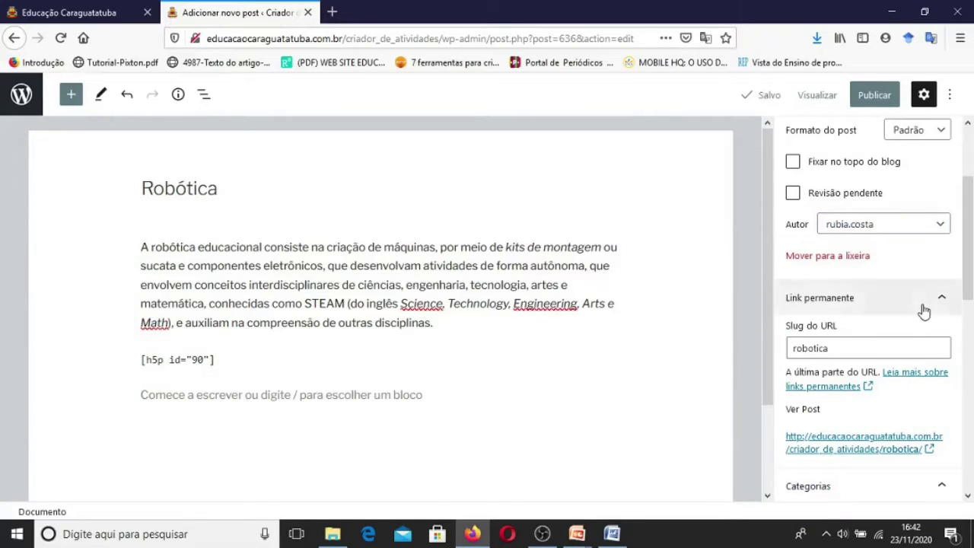
- Remove the post from "Sem categoria" and assign it only to the category "1 ano"
left_click_drag(971, 243, 972, 331)
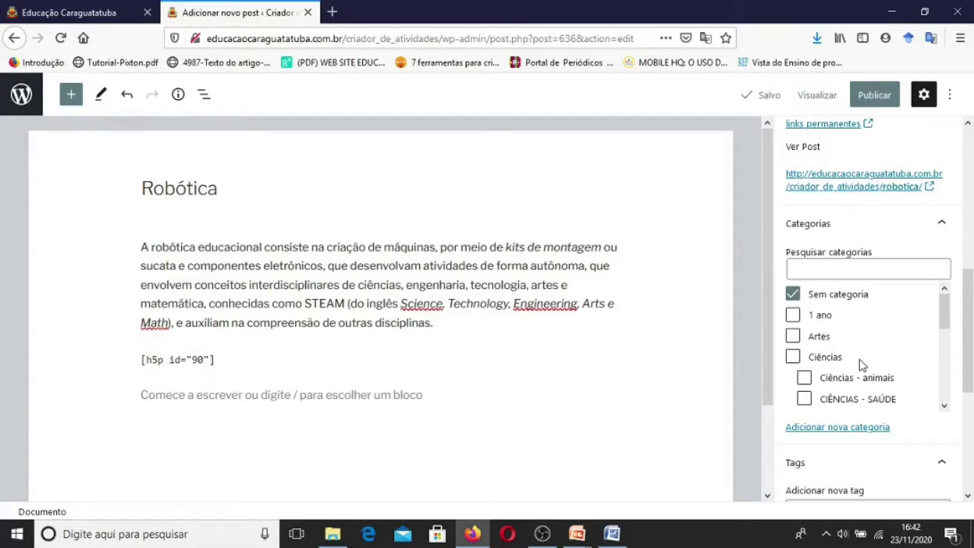
left_click(792, 294)
left_click(793, 336)
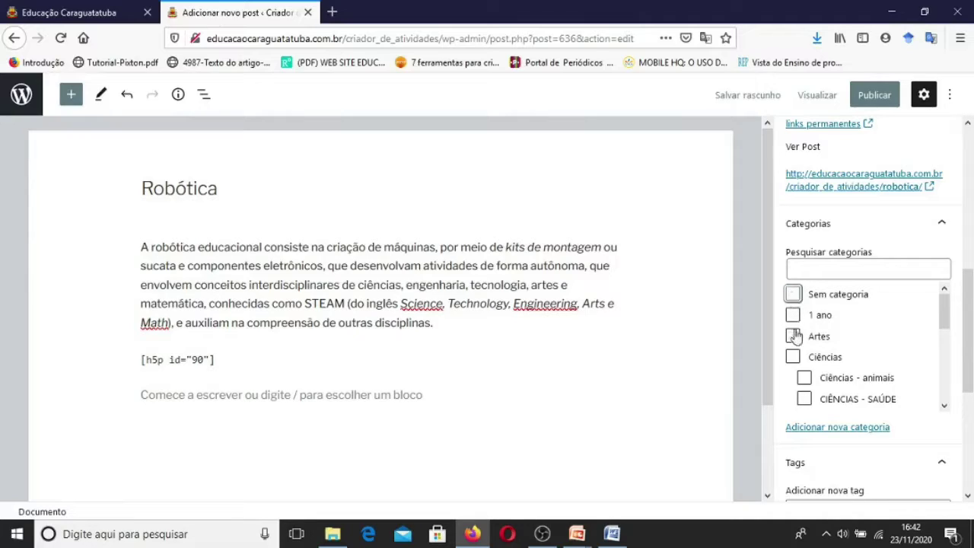
left_click(793, 336)
left_click(794, 316)
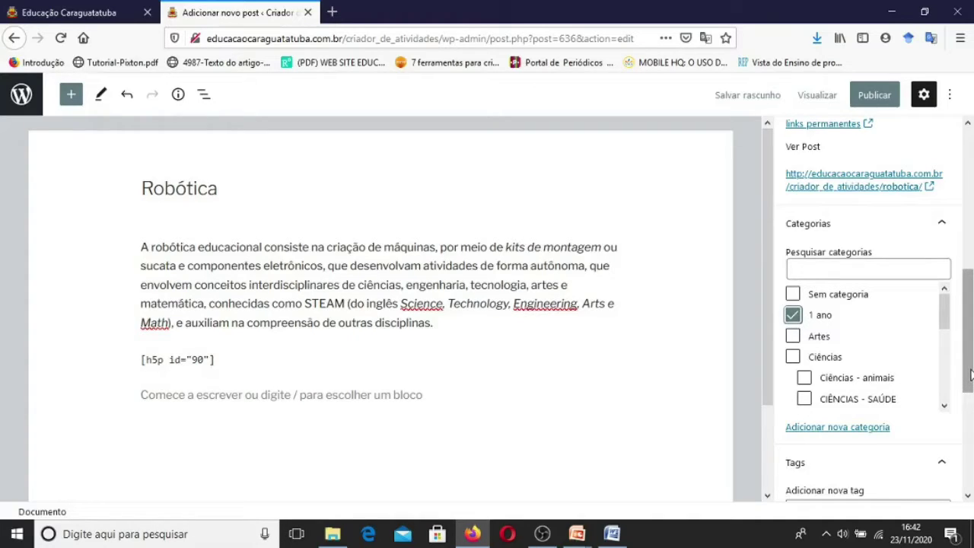
- Add the tags "robotica" and "introdução" to the post
left_click_drag(971, 373, 971, 422)
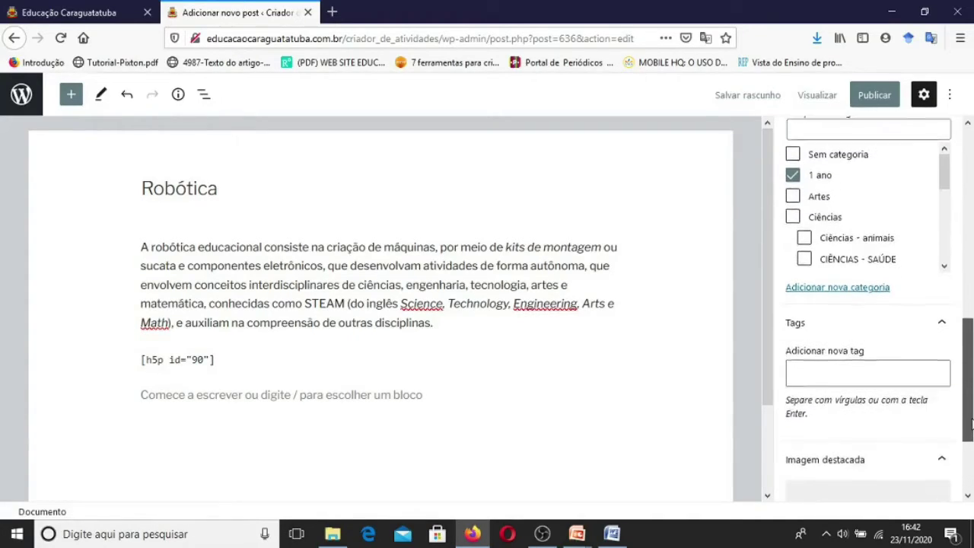
left_click(804, 372)
type("rob")
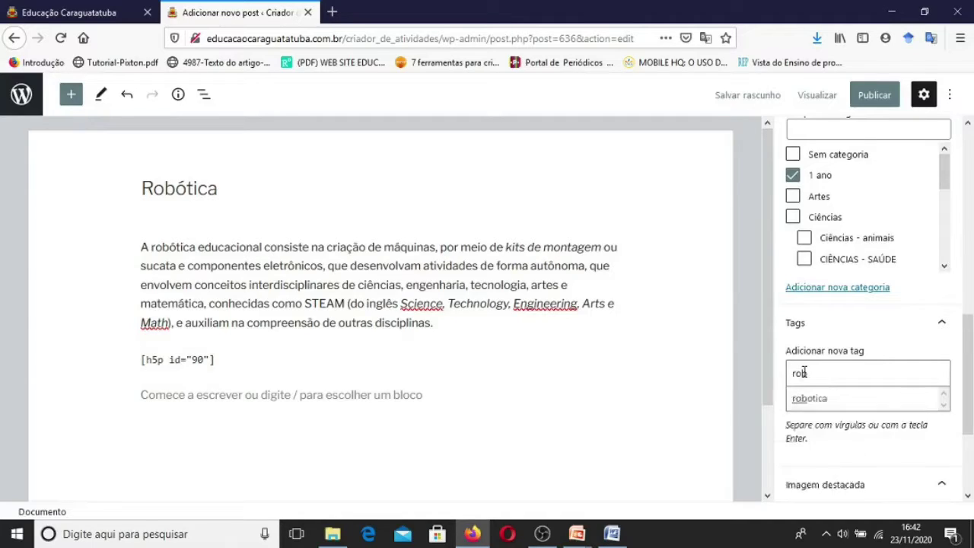
type("otica")
key("Return")
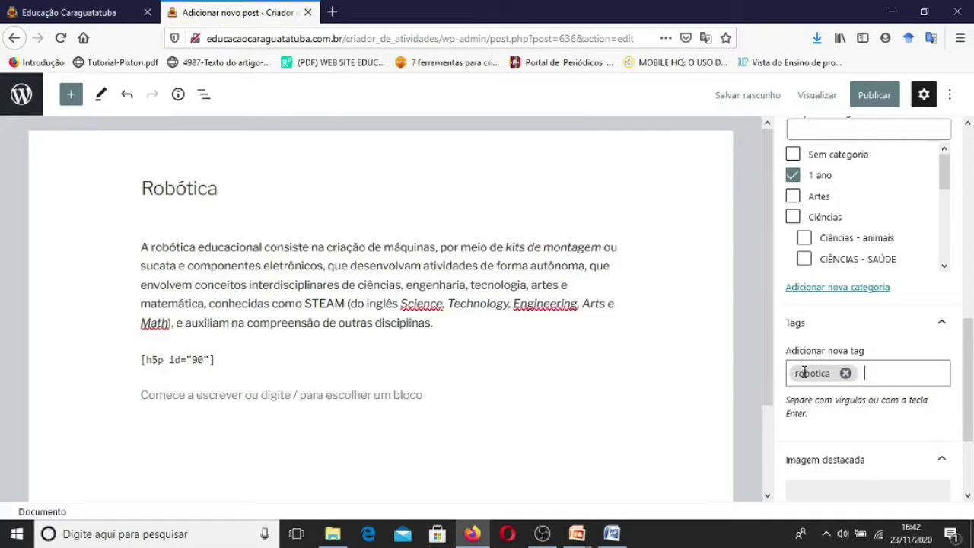
type("intro")
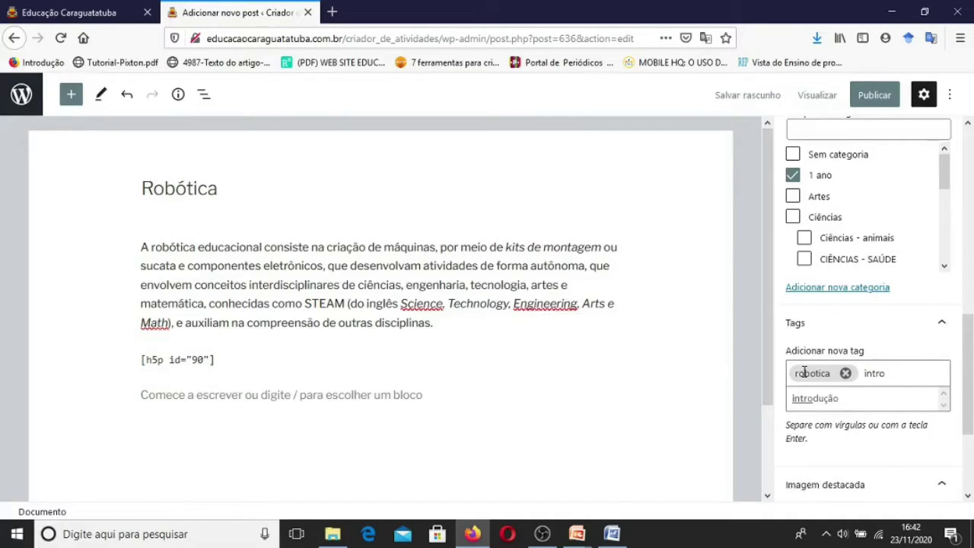
type("dução")
key("Return")
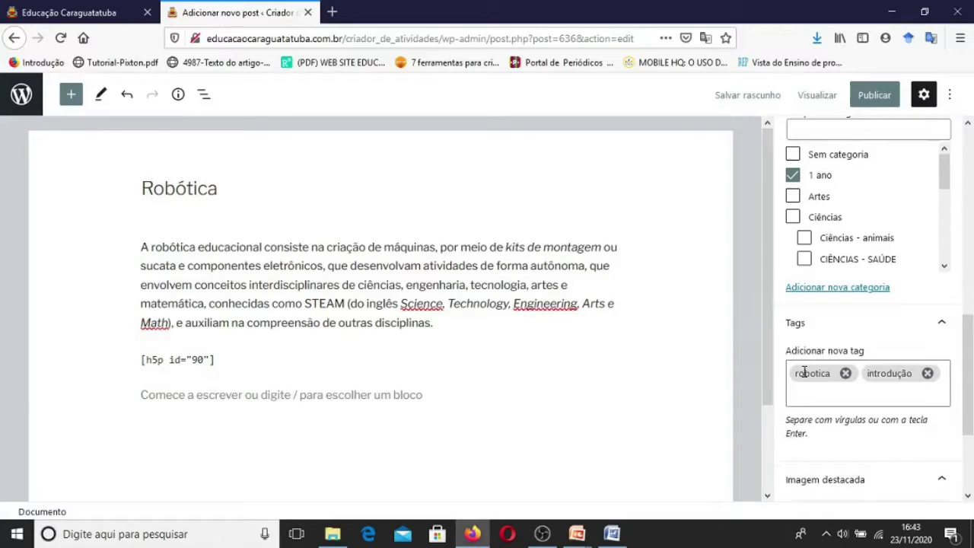
- Add the tags "caçapalavra" and "5ano" to the post
type("ca")
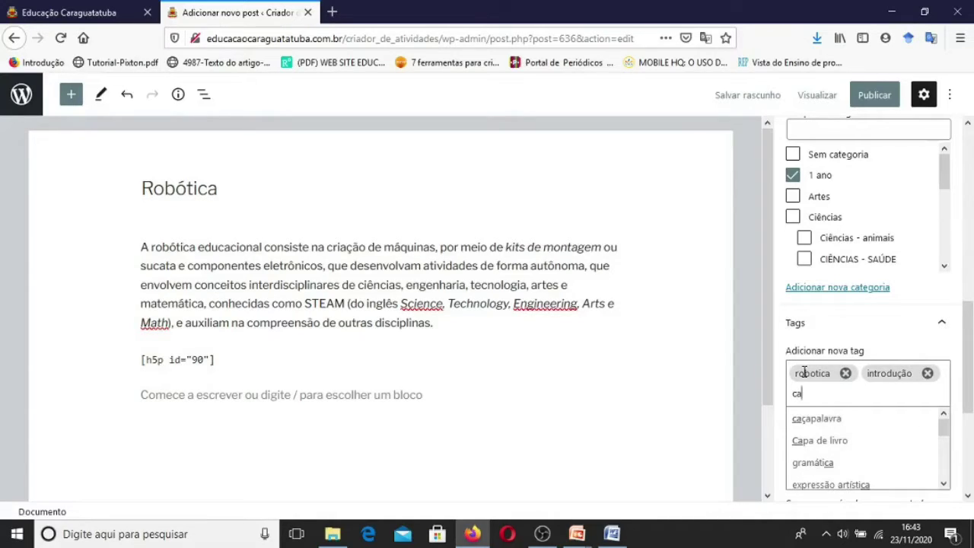
type("çapa")
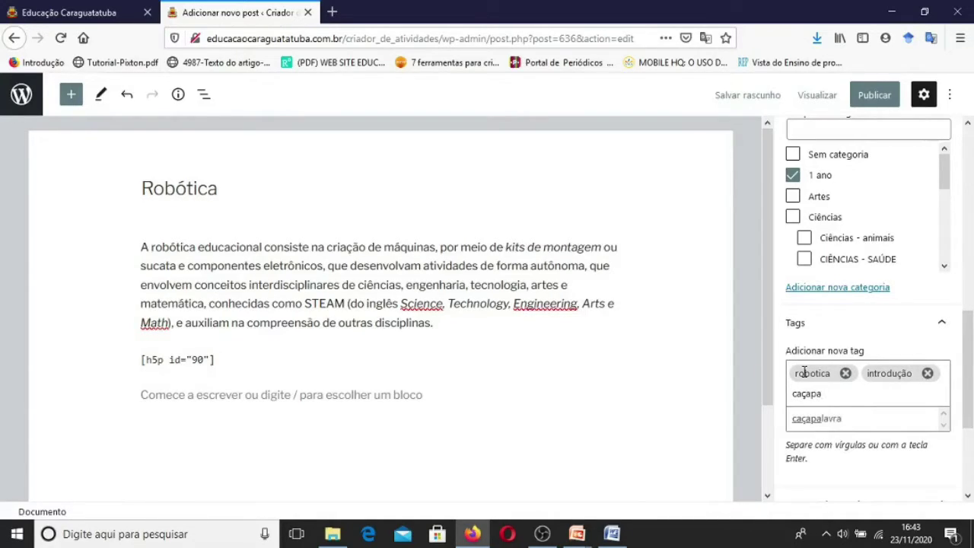
type("lavra")
key("Return")
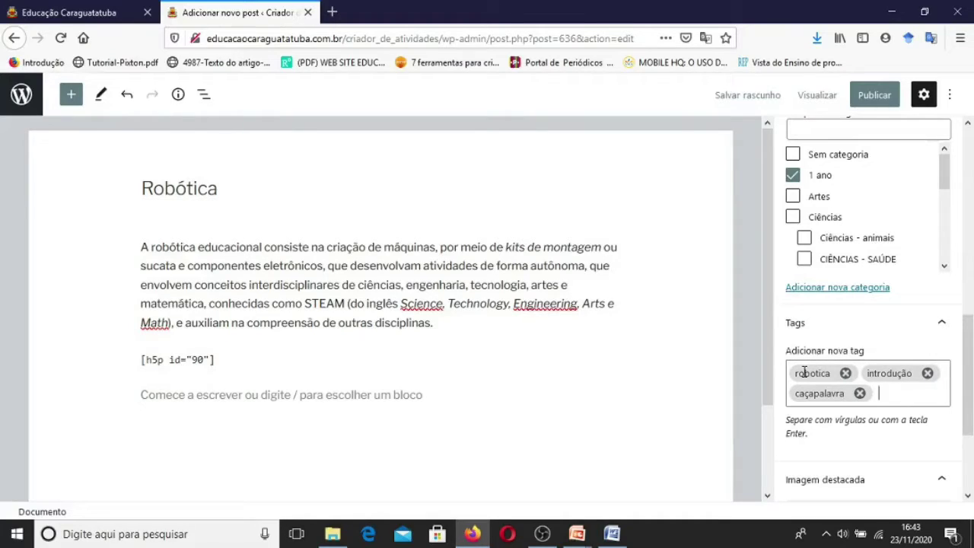
type("Sens")
key("BackSpace")
key("BackSpace")
key("BackSpace")
key("BackSpace")
type("5ano")
key("Return")
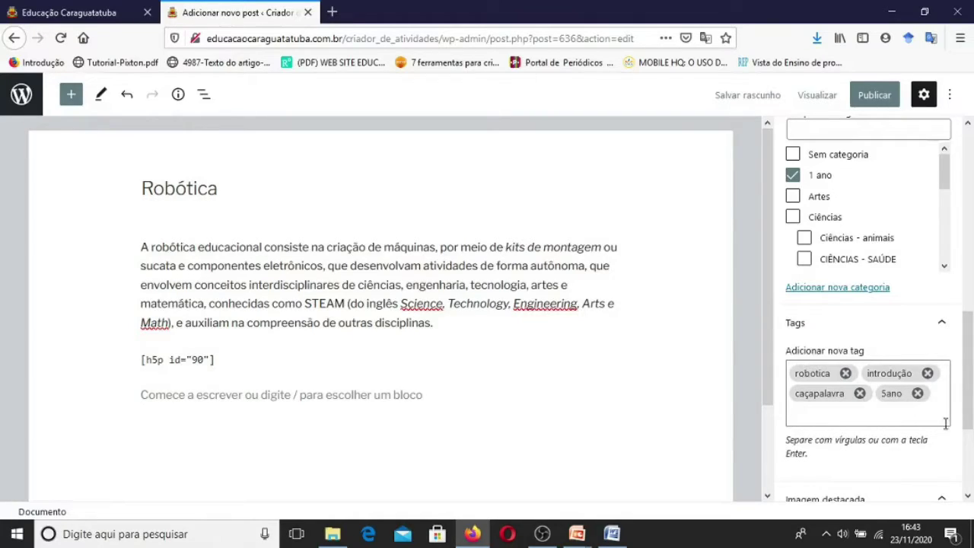
- Review the remaining document settings and publish the Robótica post immediately with public visibility
left_click(970, 476)
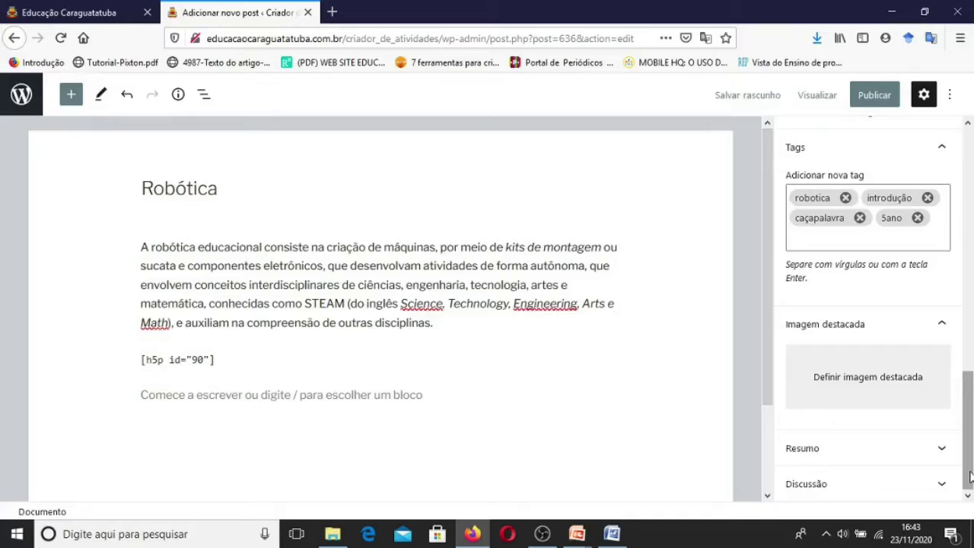
left_click(971, 154)
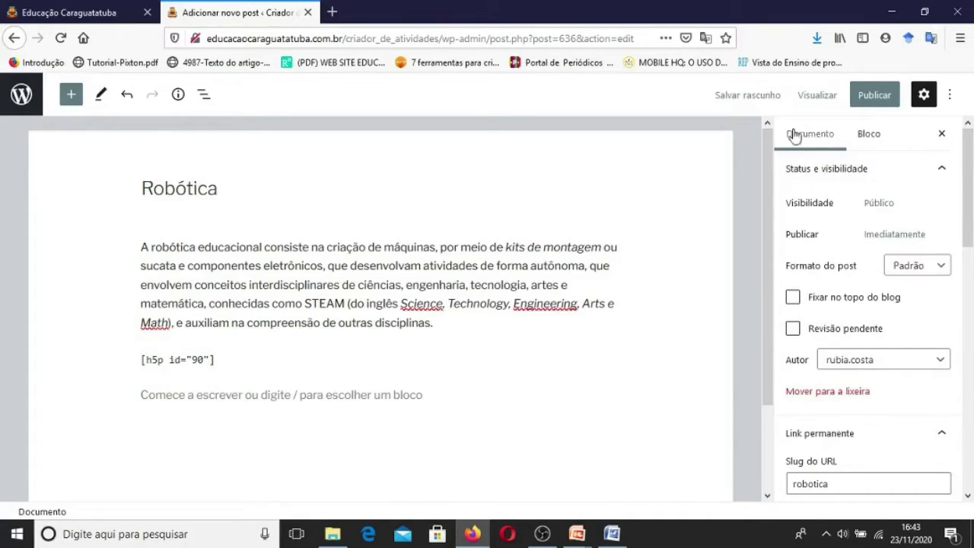
left_click(875, 96)
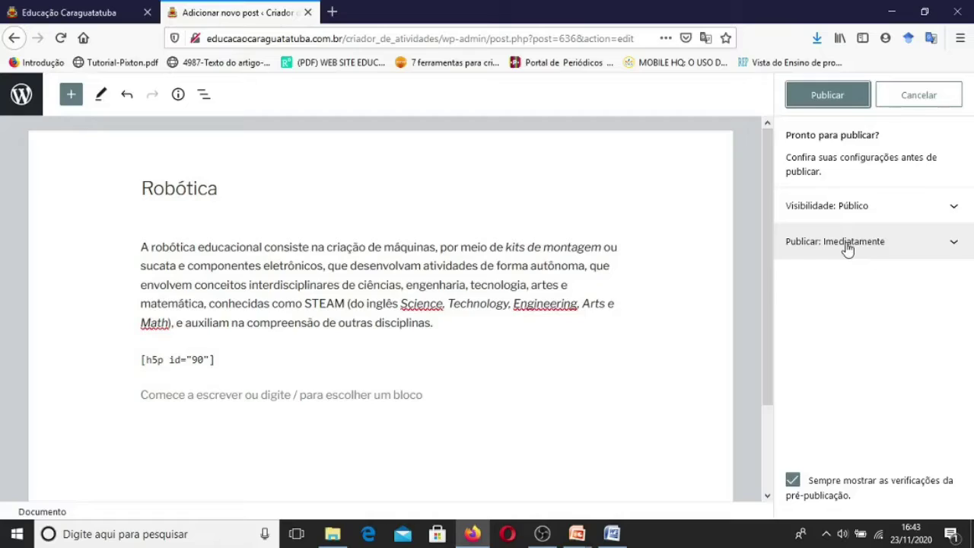
left_click(829, 96)
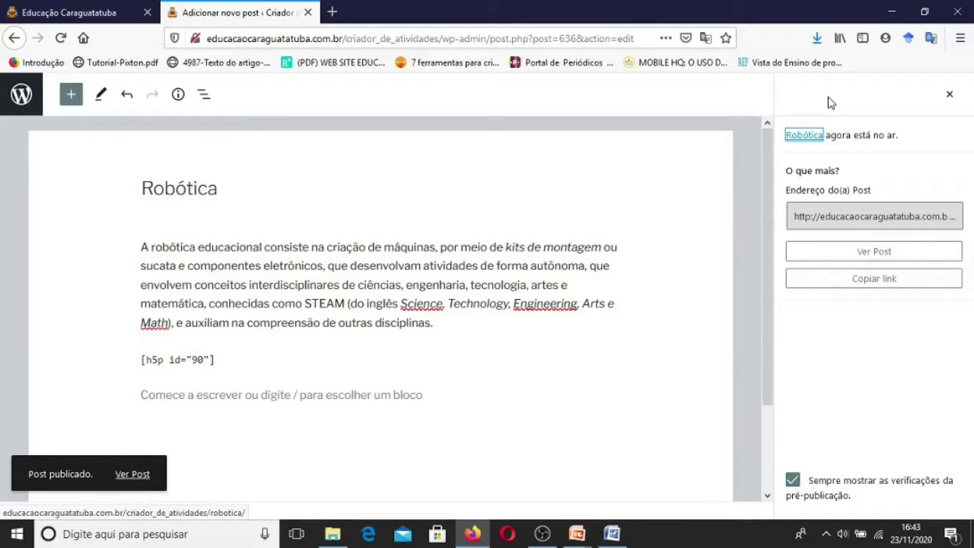
- Copy the published post's link, open it in a new browser tab and view the text and word search
left_click(865, 287)
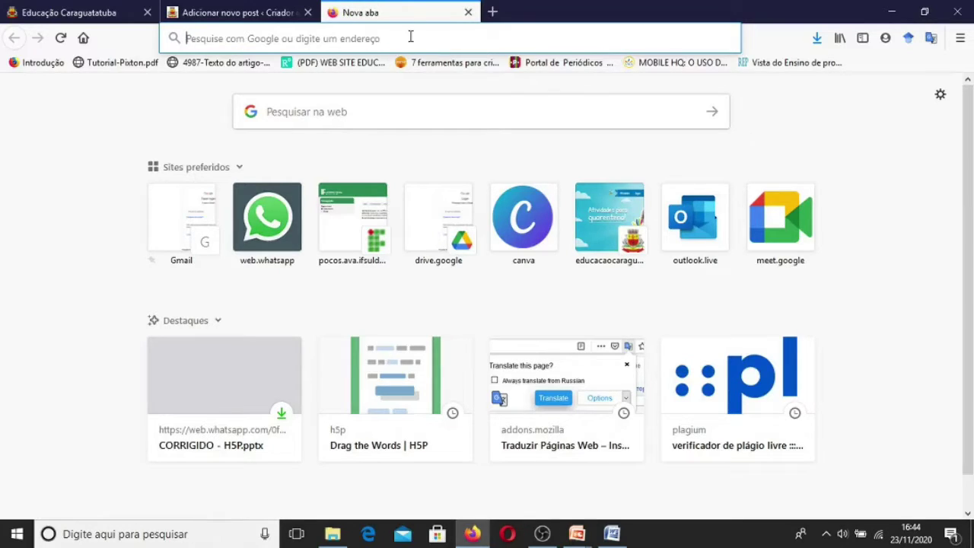
type("http://educacaocaraguatatuba.com.br/criador_de_atividades/robotica/")
key("Return")
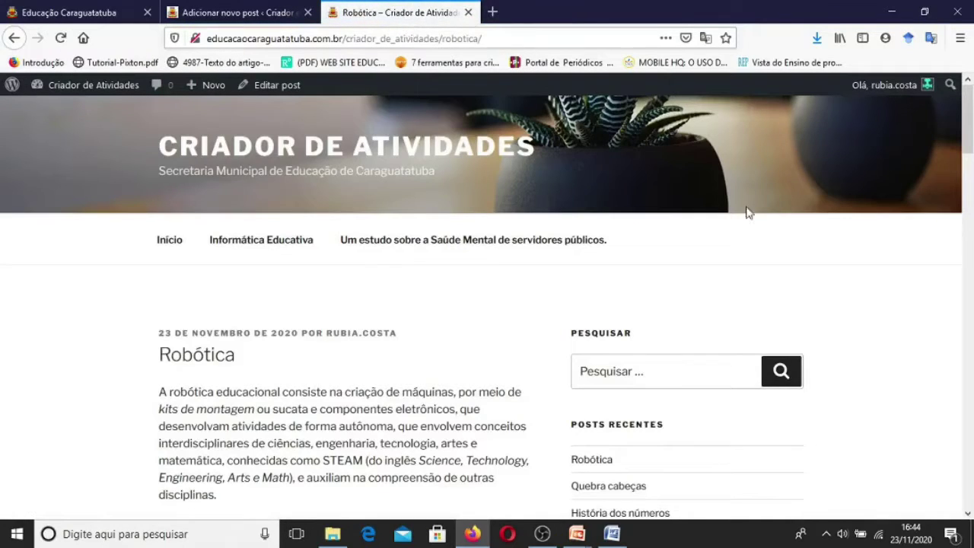
left_click(969, 515)
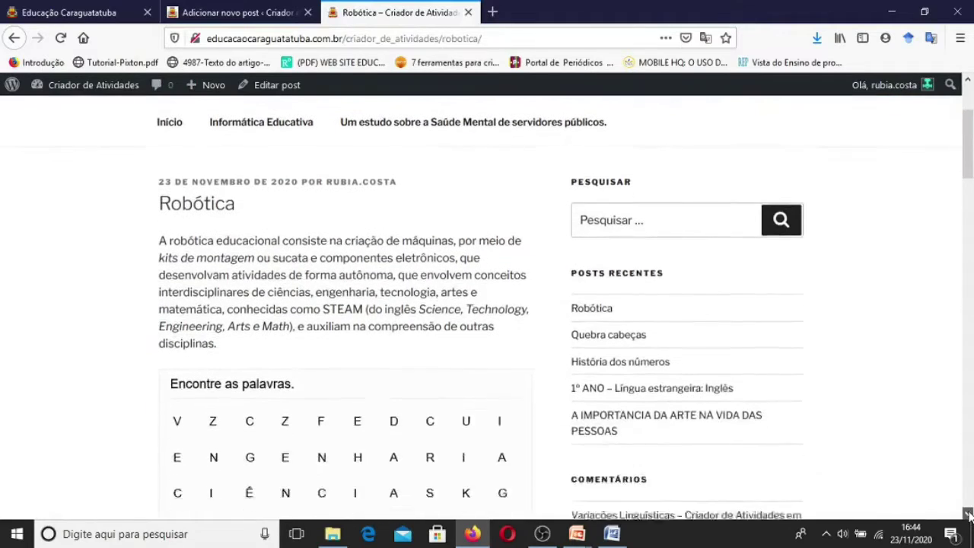
left_click(968, 515)
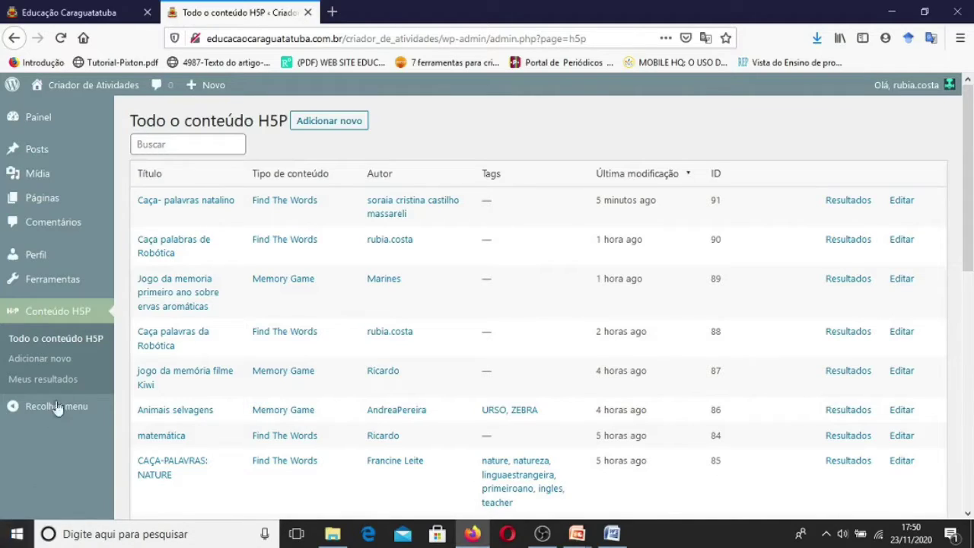
- Start a new H5P Memory Game and title it "Jogo da memória blocos e sensores."
left_click(43, 361)
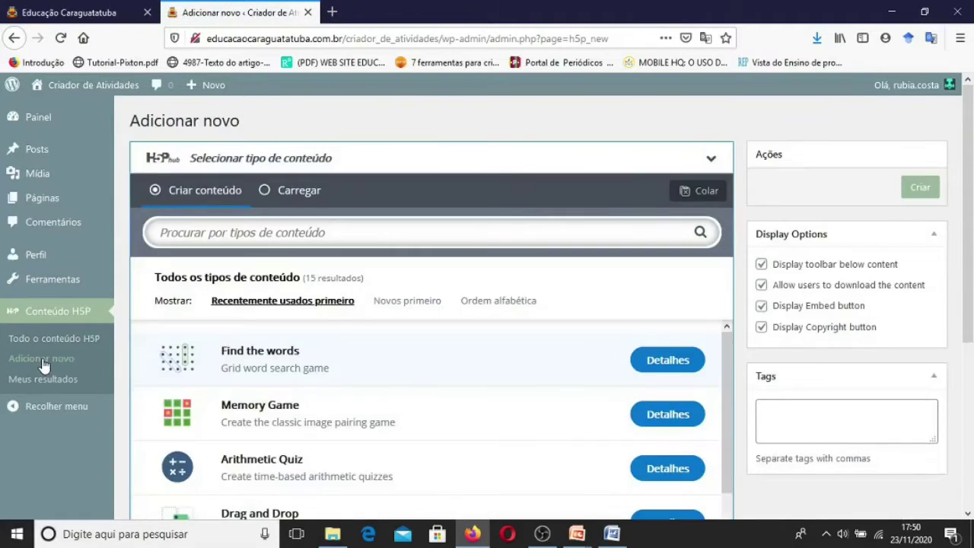
left_click(257, 411)
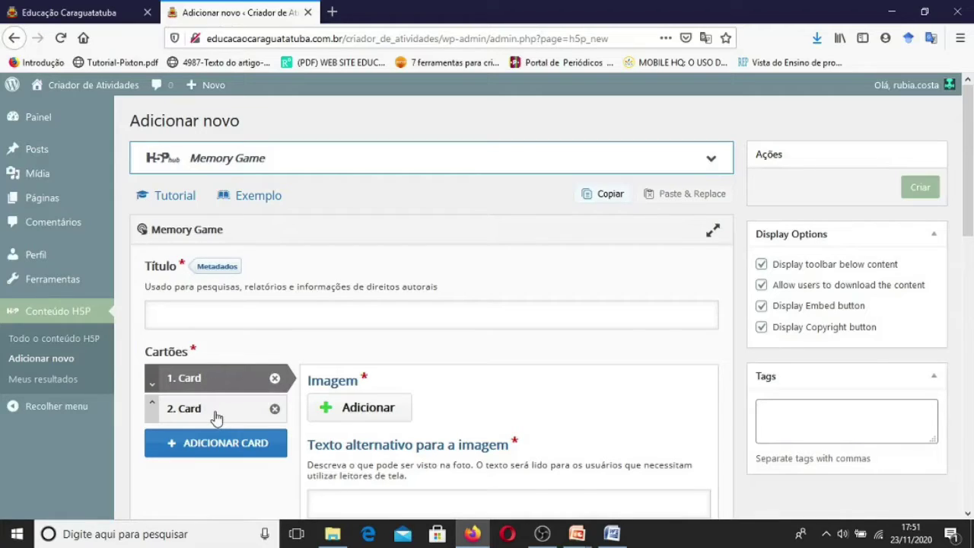
left_click(182, 328)
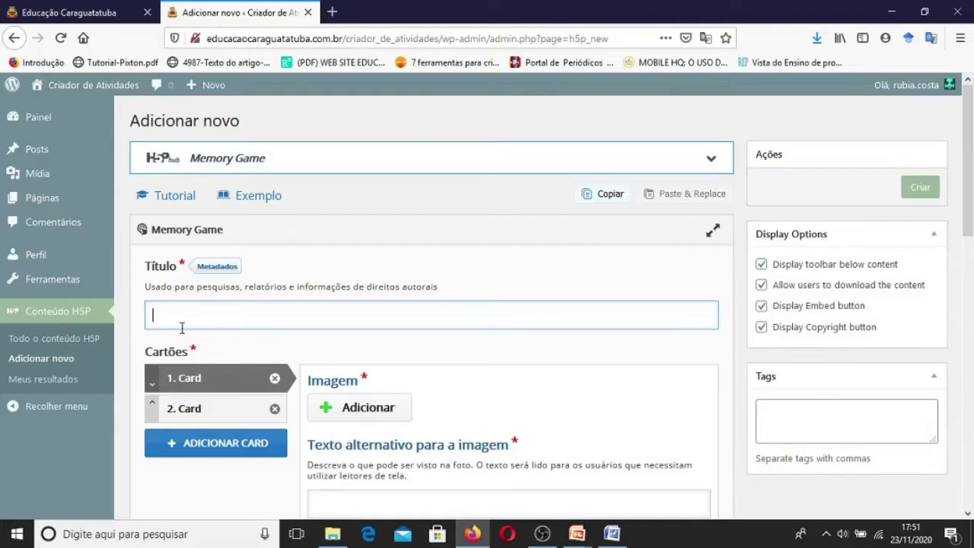
type("Jogo da memóri")
key("BackSpace")
type("IA")
key("BackSpace")
key("BackSpace")
key("BackSpace")
type("ia blocos e sensores")
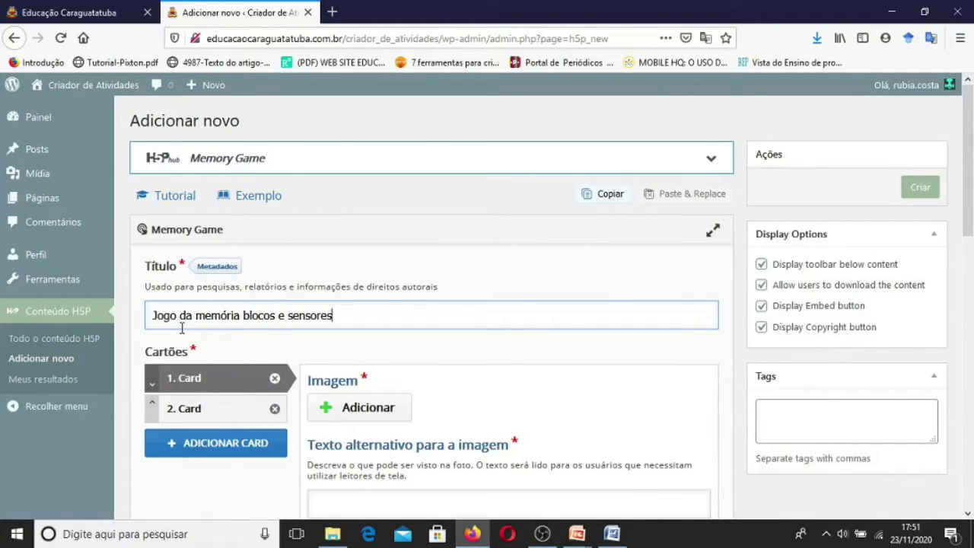
type(".")
left_click(969, 514)
left_click(970, 514)
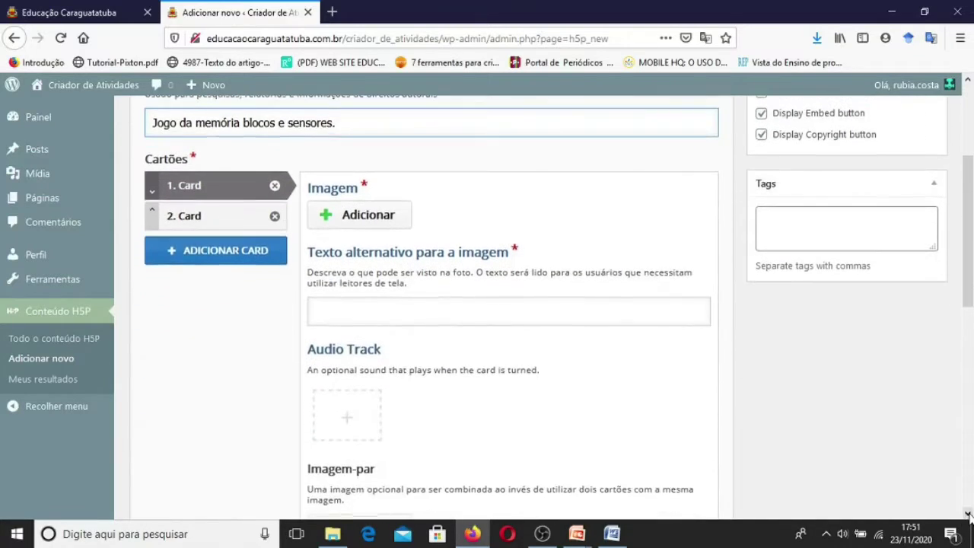
left_click(969, 514)
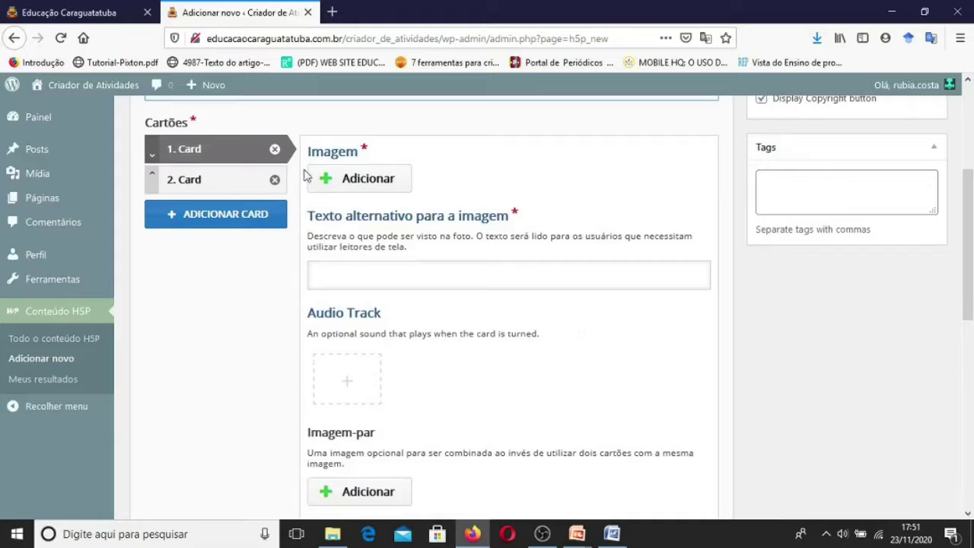
- Add the "brick" picture as the first card's image and give it the alternative text "Bloco"
left_click(372, 183)
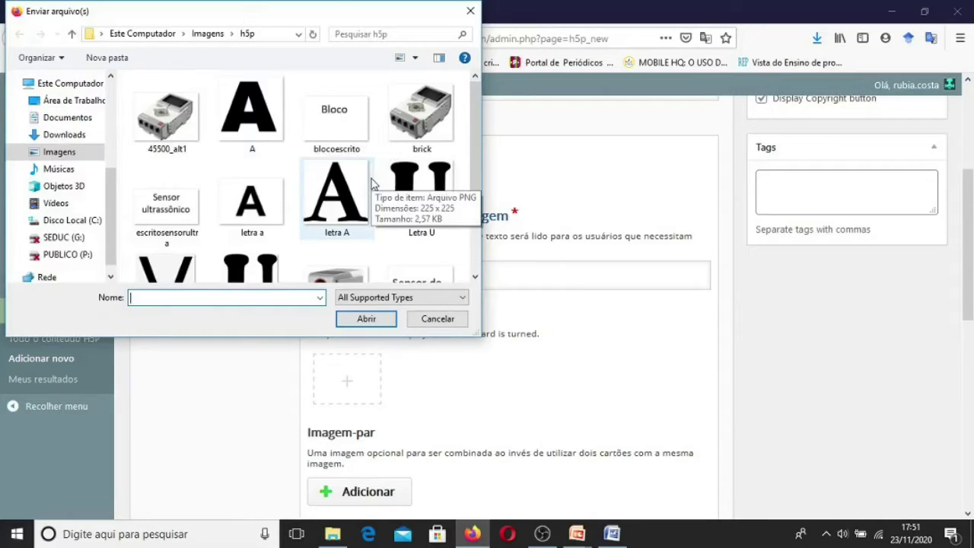
left_click(434, 115)
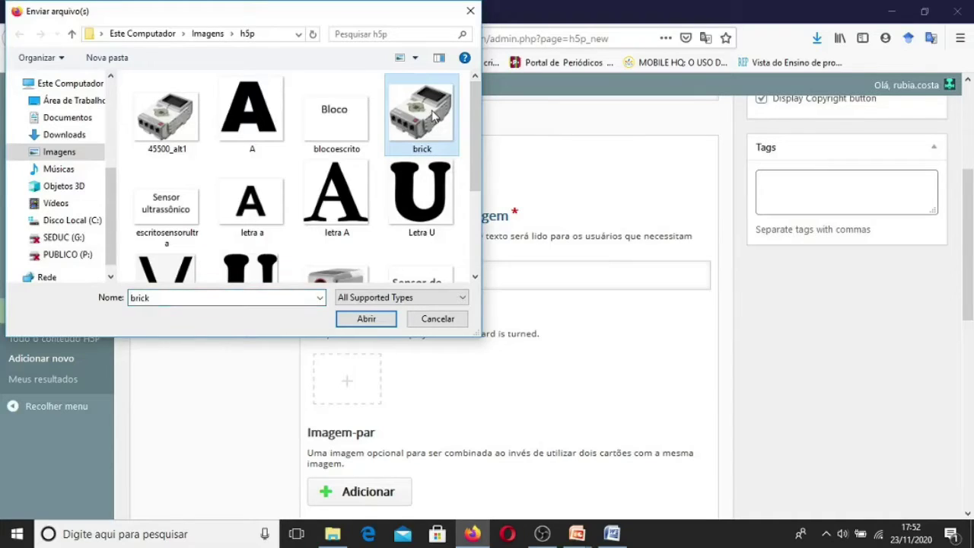
left_click(366, 320)
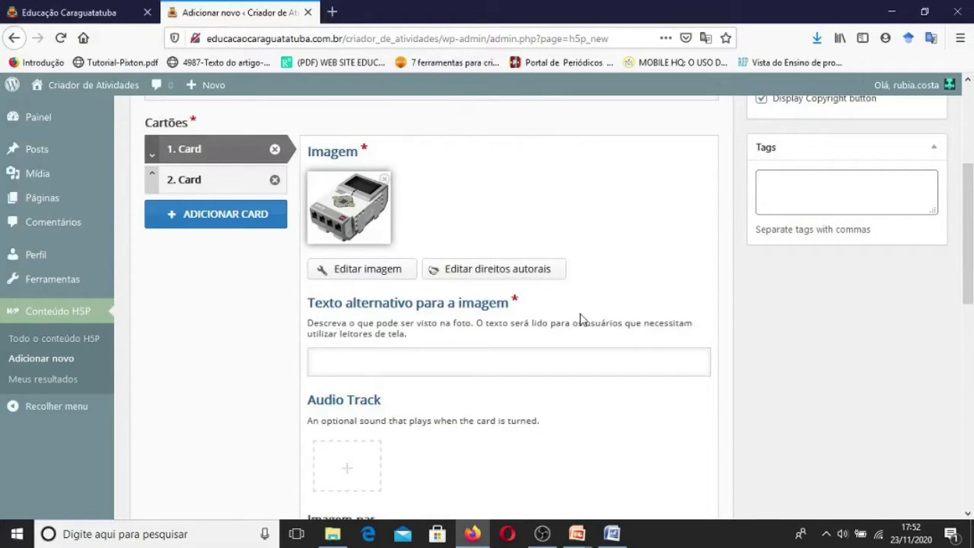
left_click(451, 364)
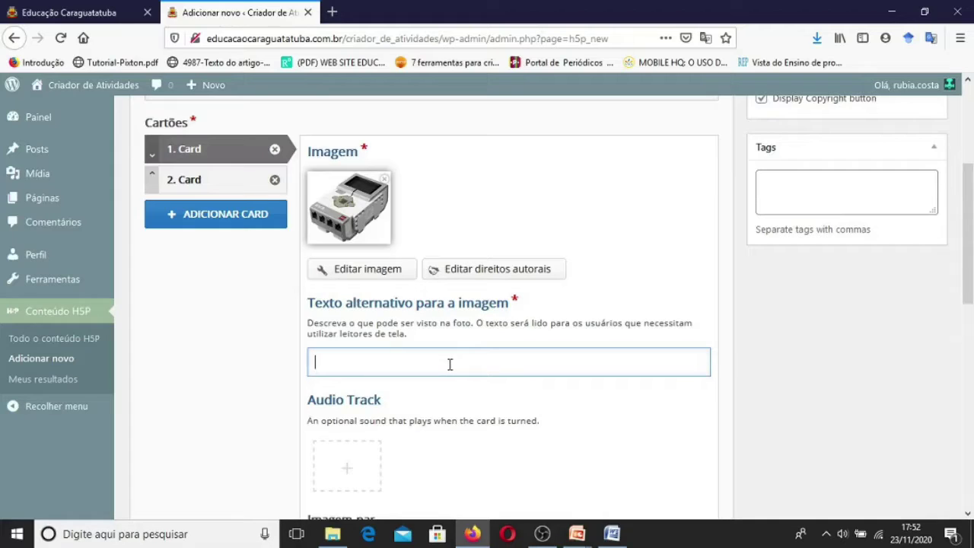
type("Bloco")
- Add the "blocoescrito" picture as the first card's matching image
left_click(969, 514)
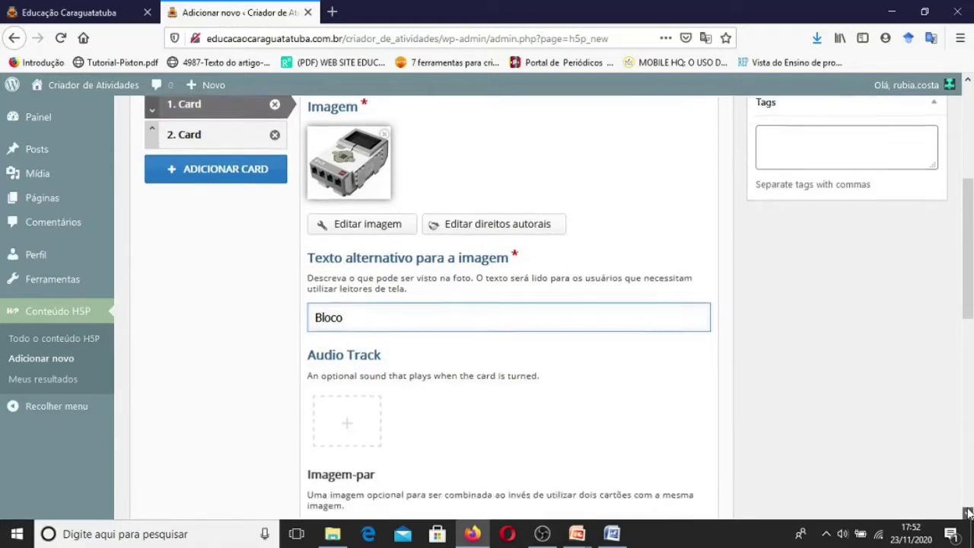
scroll(969, 514, "down", 3)
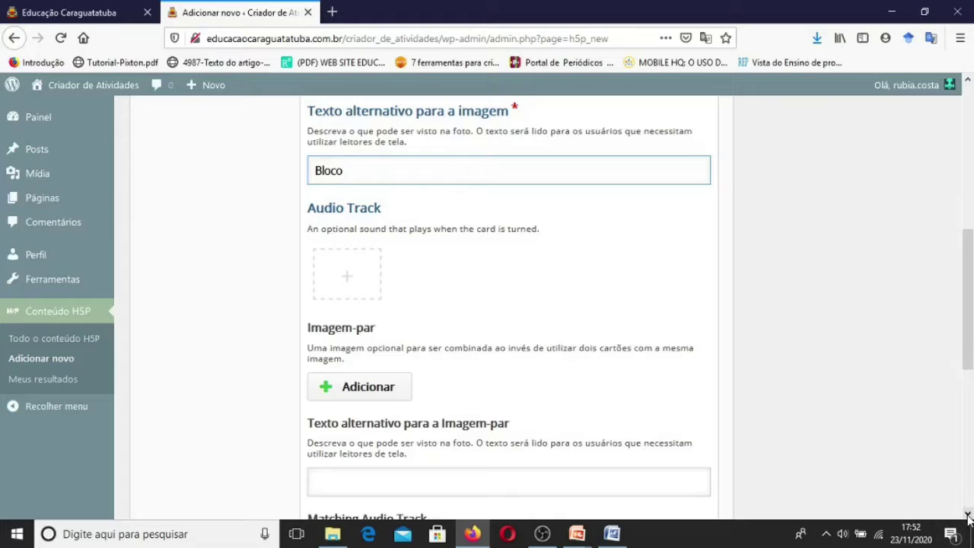
scroll(533, 323, "down", 4)
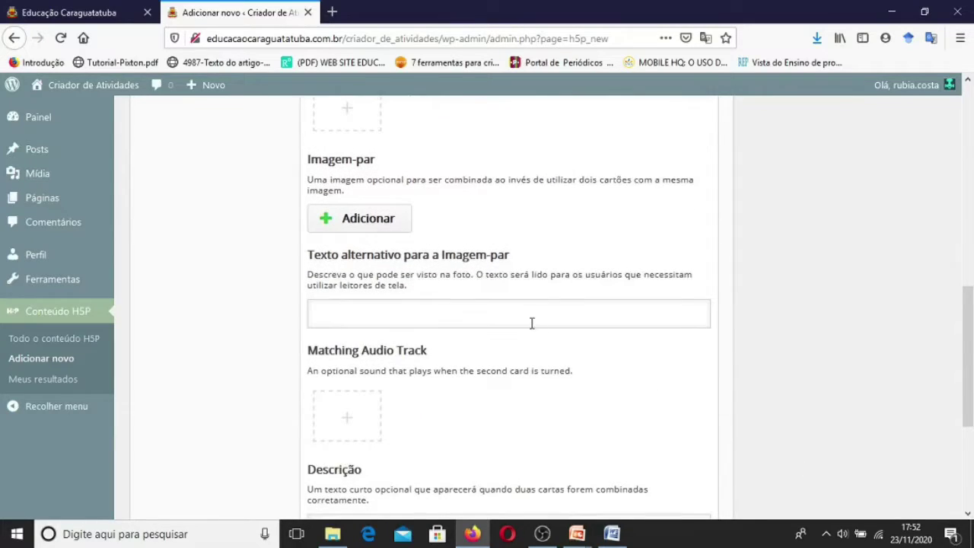
left_click(361, 219)
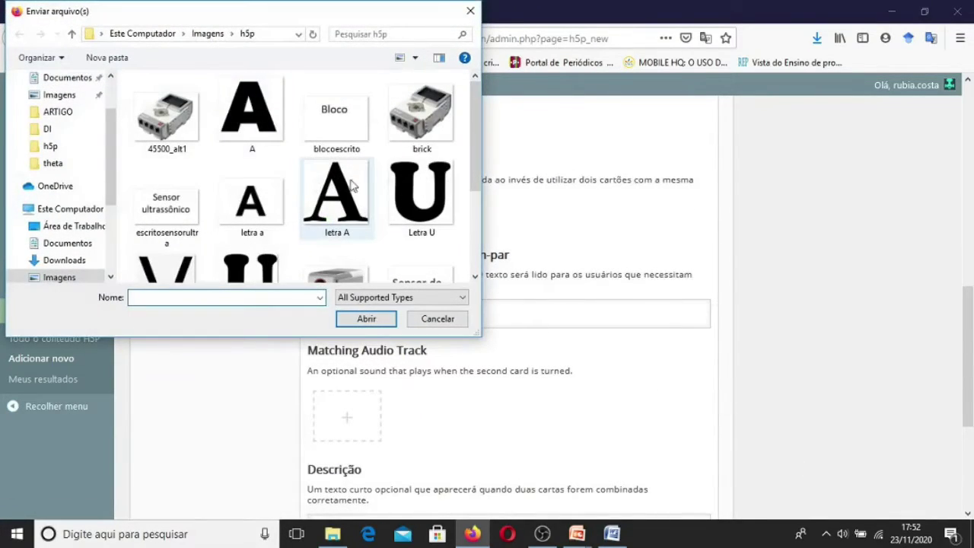
left_click(342, 131)
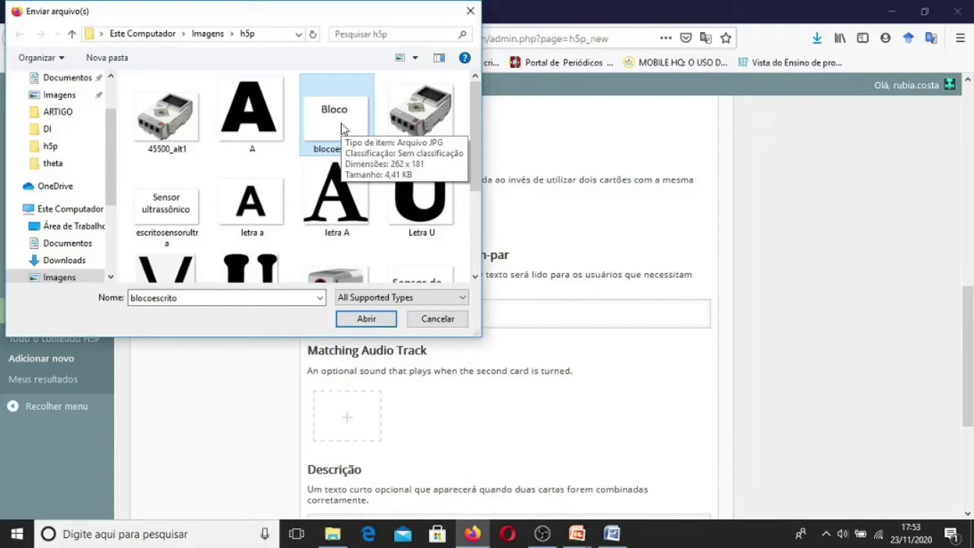
left_click(369, 321)
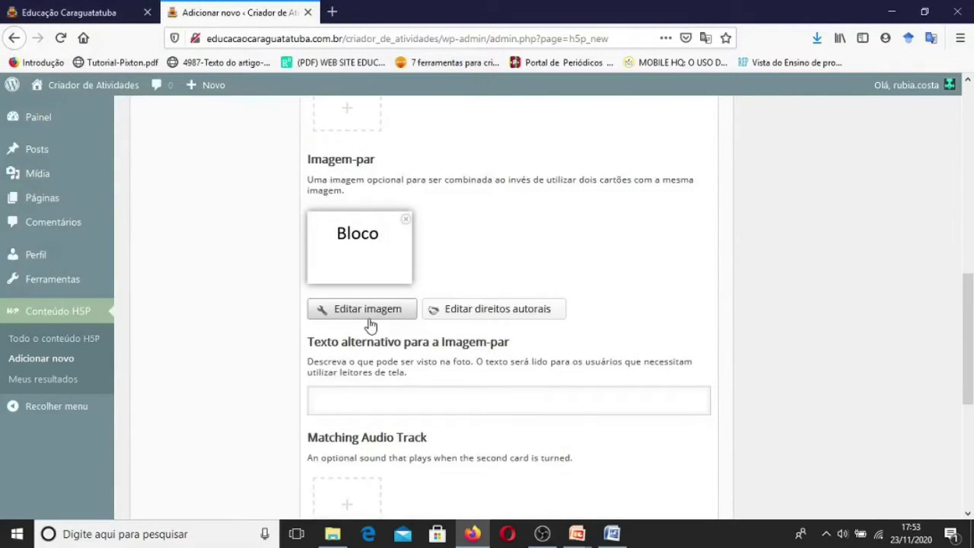
- Open Paint and write the word "Bloco" on the blank canvas in Calibri 36
left_click(125, 536)
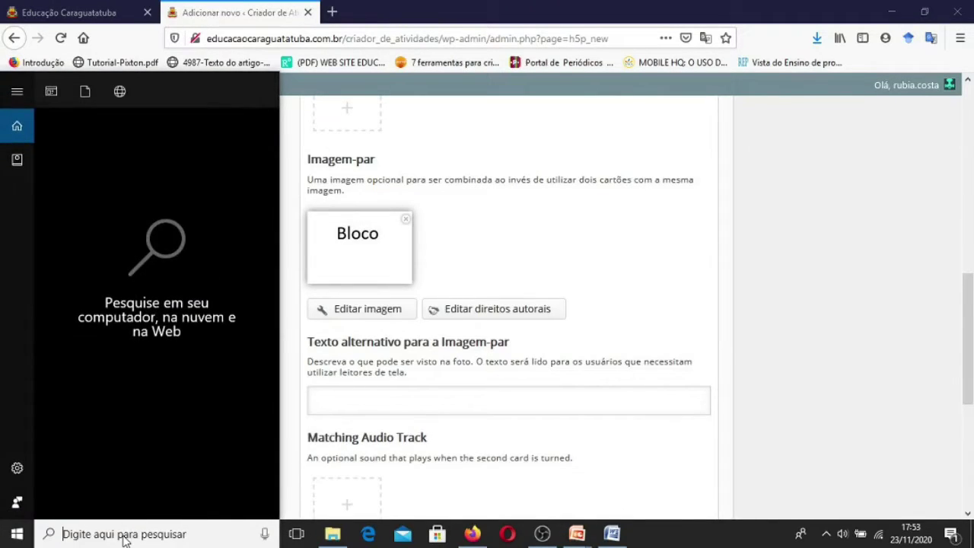
type("pa")
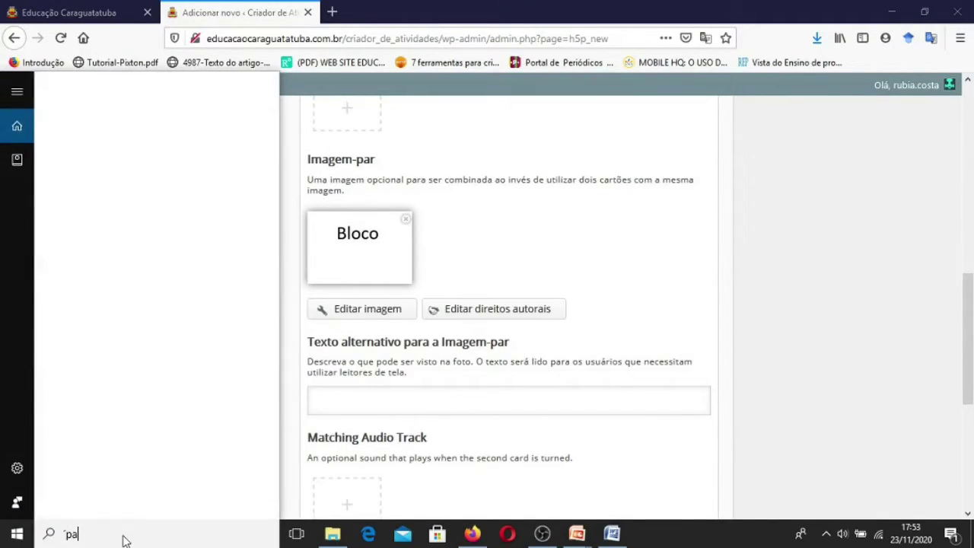
key("BackSpace")
key("BackSpace")
type("paint")
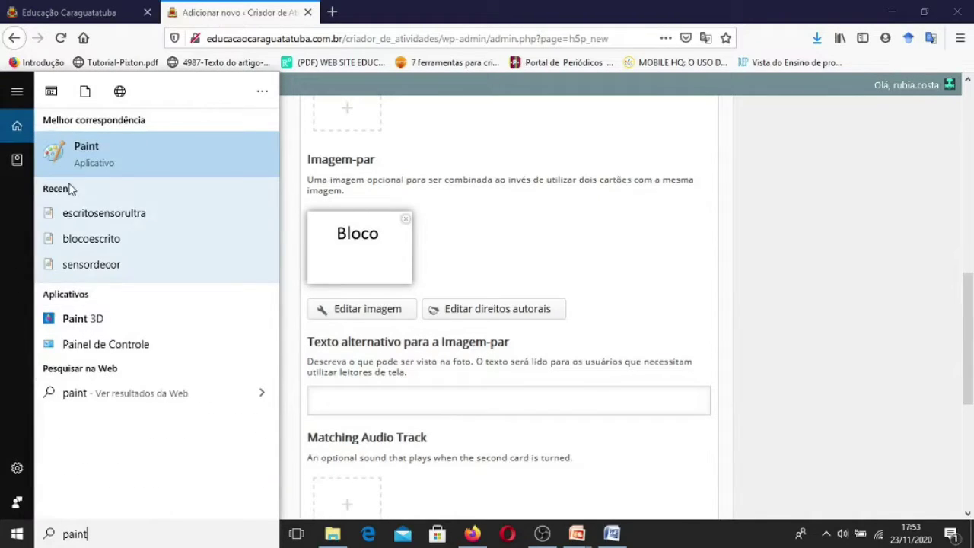
left_click(96, 152)
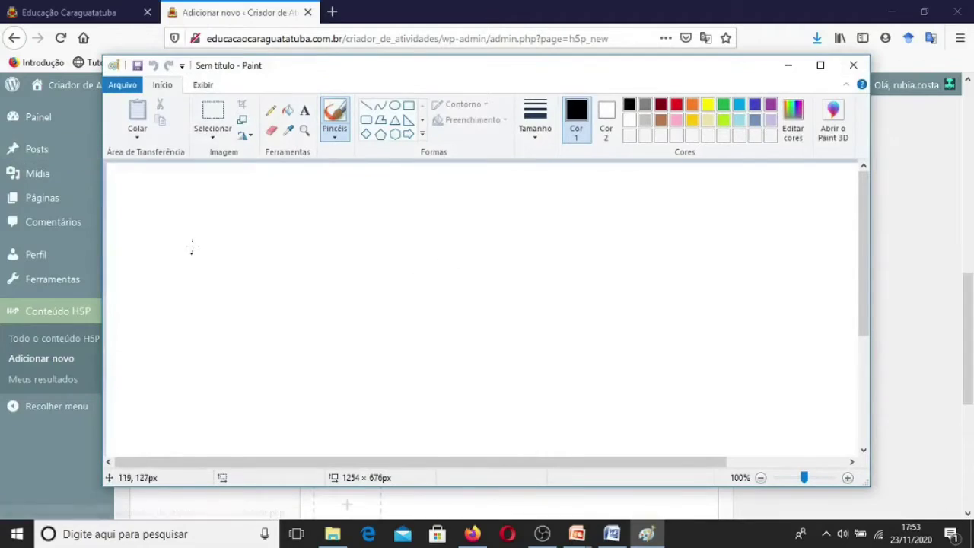
left_click(306, 111)
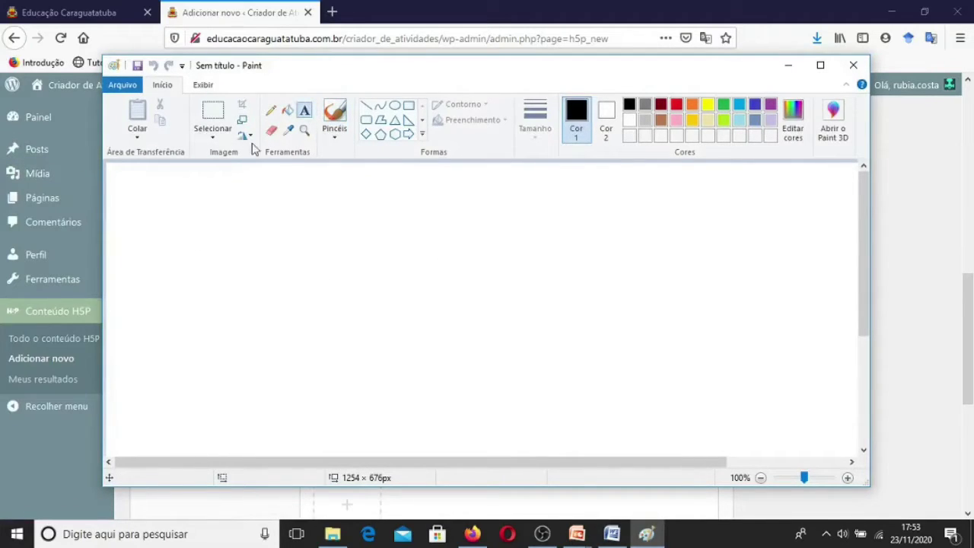
left_click_drag(150, 203, 292, 254)
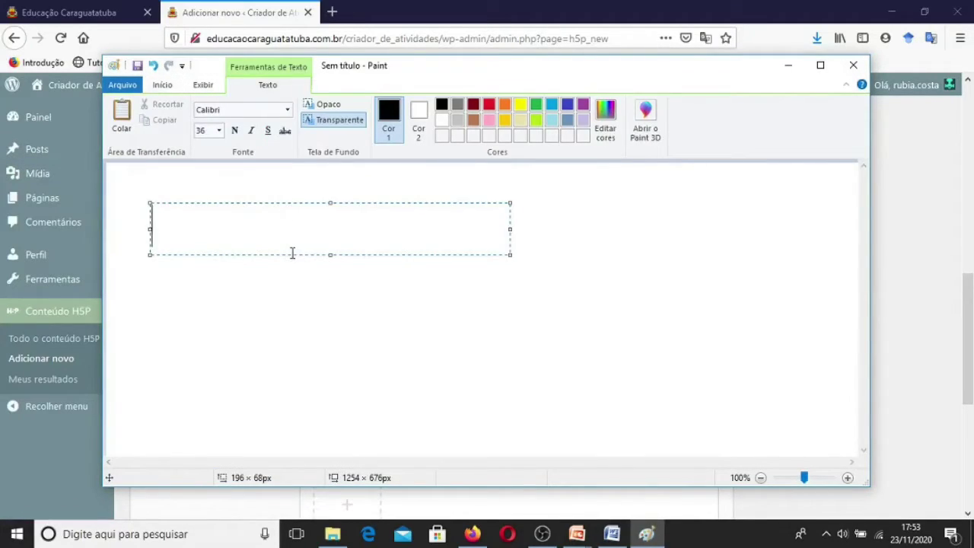
type("Bloco")
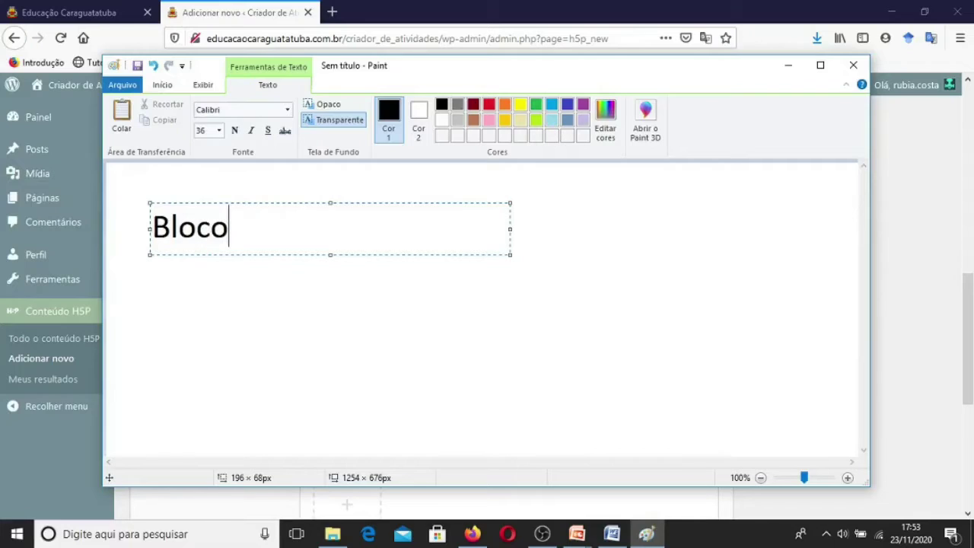
left_click(397, 380)
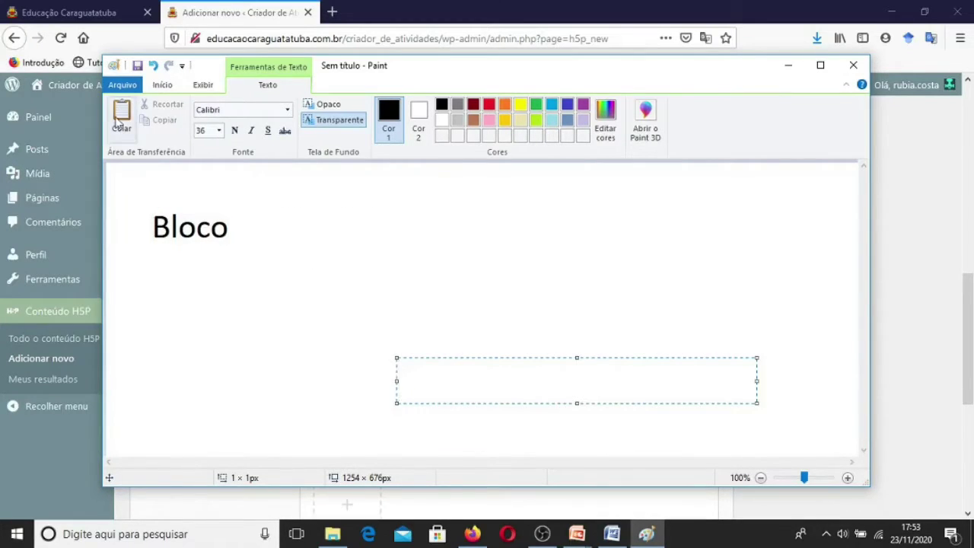
left_click(212, 257)
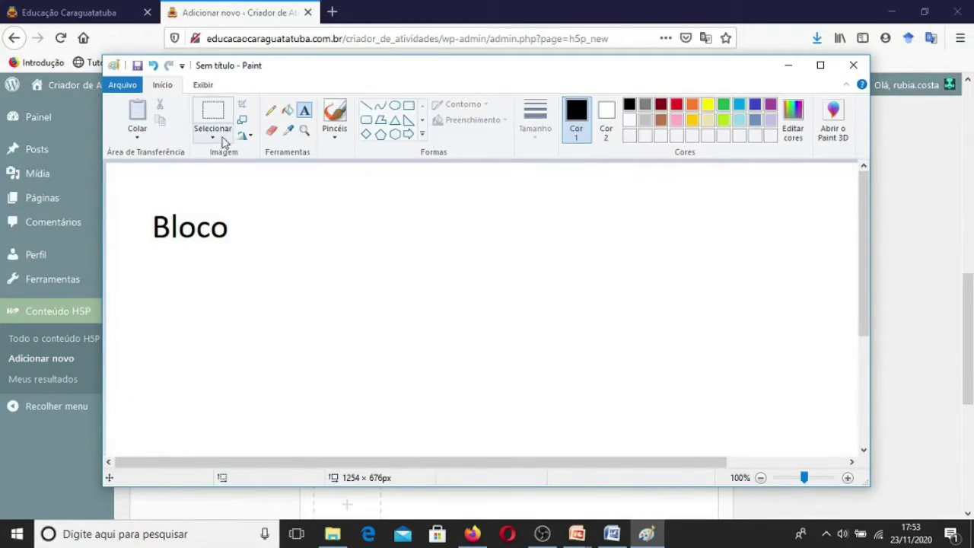
- Crop the Paint canvas around the word "Bloco" to about 155 × 109 px and return to the browser
left_click(214, 113)
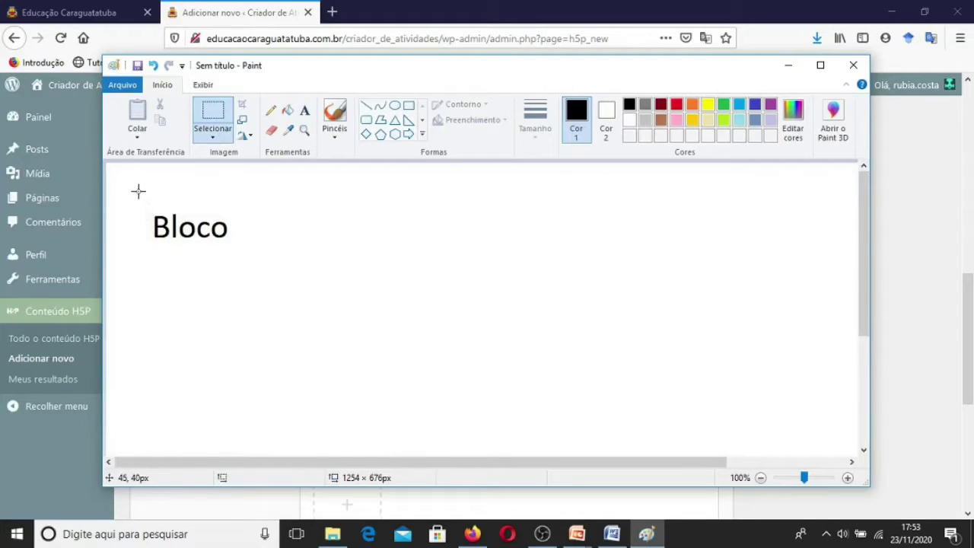
left_click_drag(138, 192, 249, 268)
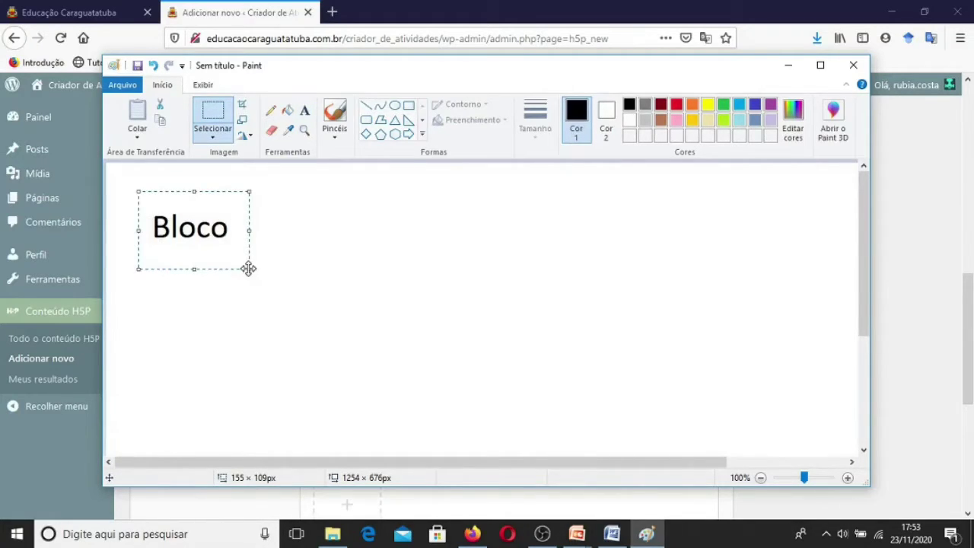
left_click(242, 109)
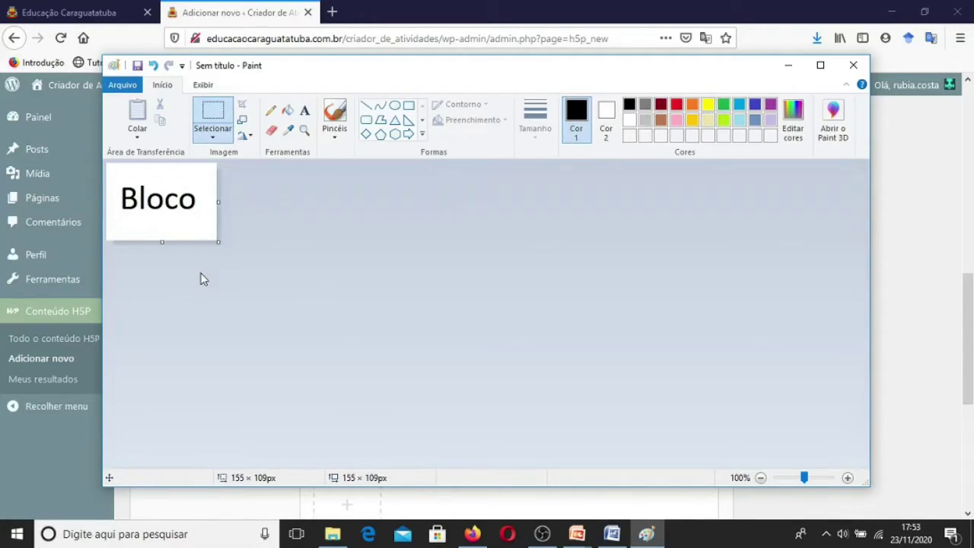
left_click(788, 73)
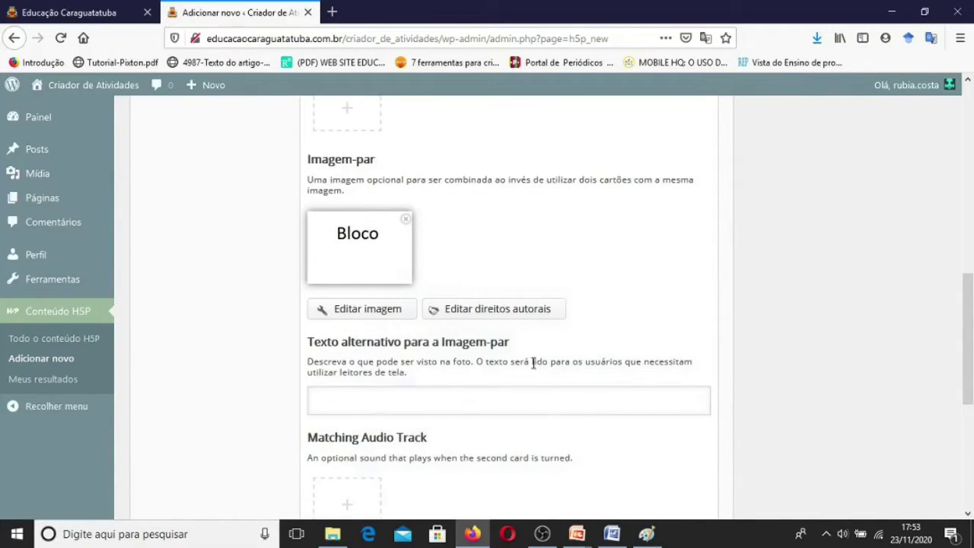
- Fill in the alternative text "Bloco" for the first card's matching image
left_click(406, 409)
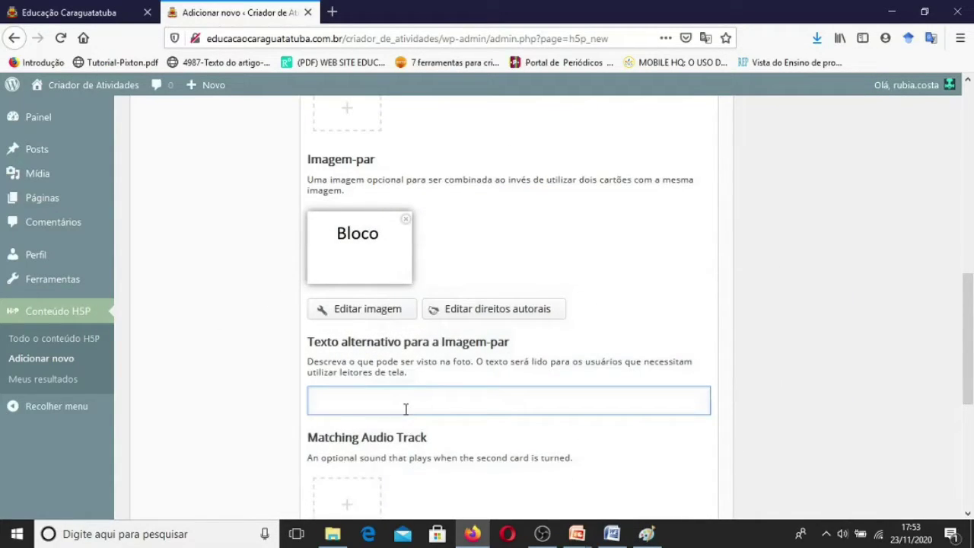
type("Bloco")
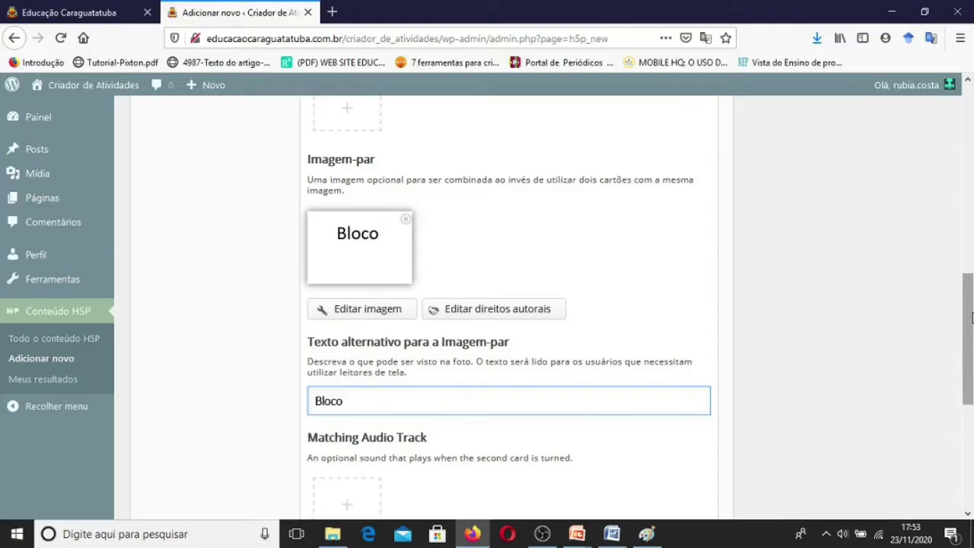
left_click_drag(970, 318, 968, 370)
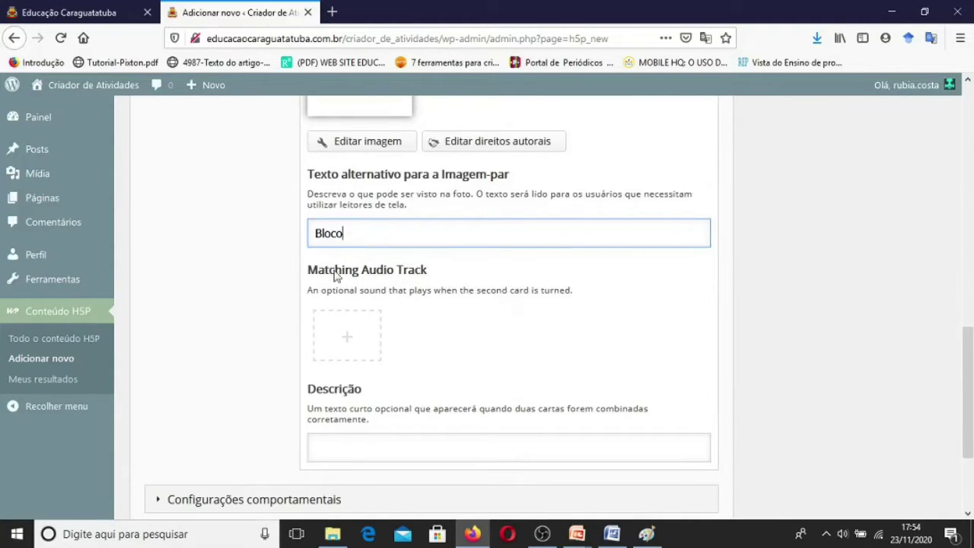
key("BackSpace")
key("BackSpace")
key("BackSpace")
- Review the behavioural settings for square card layout, number of cards to use and the retry option
left_click(969, 515)
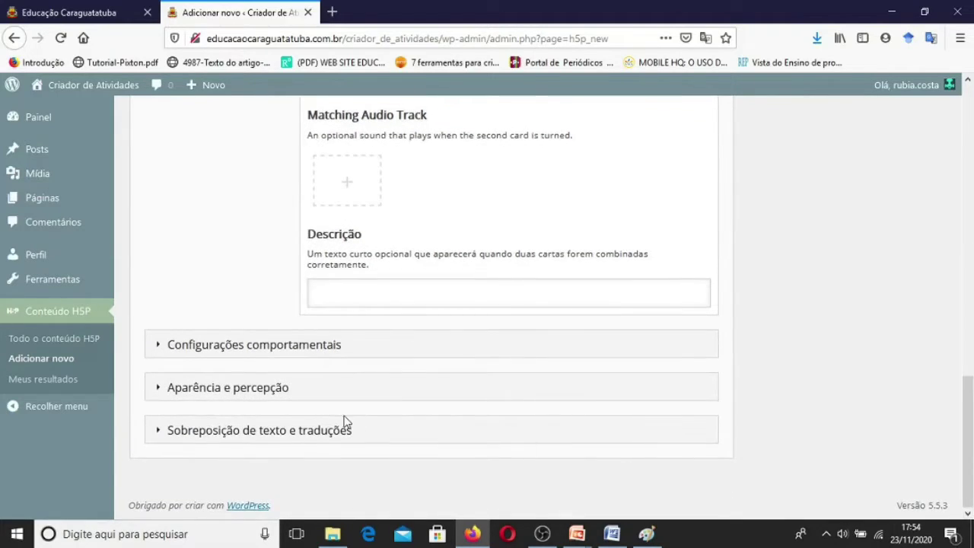
left_click(257, 347)
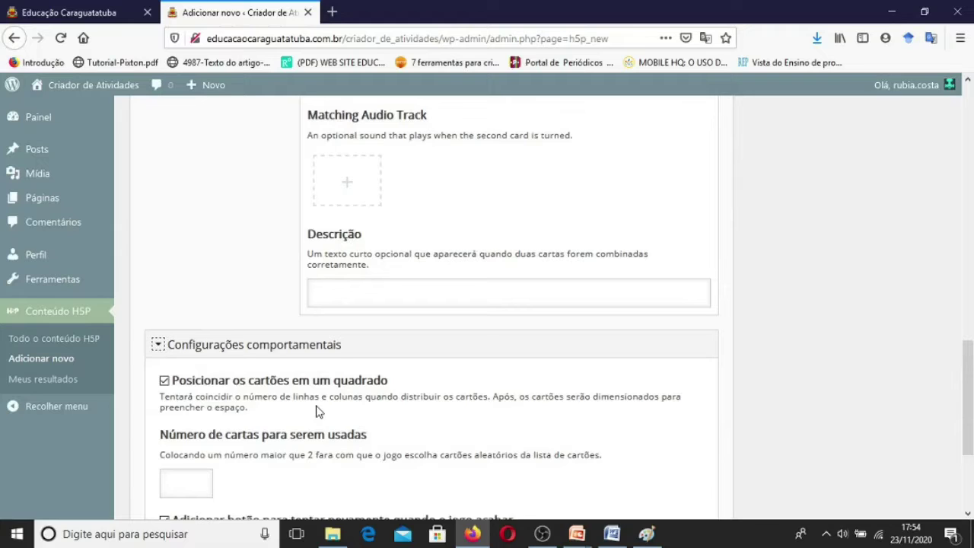
left_click(968, 514)
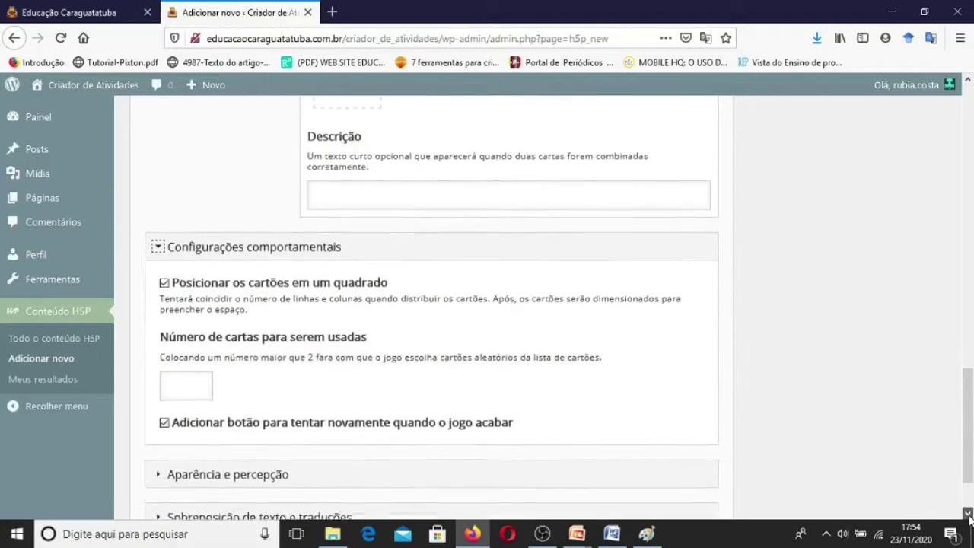
left_click(968, 514)
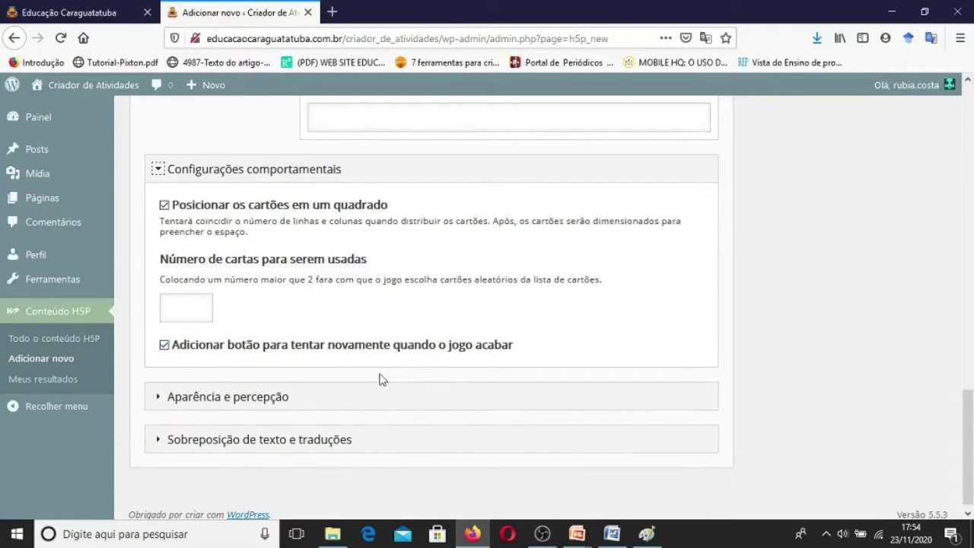
- Set the memory game's theme colour to bright green in the appearance settings
left_click(207, 406)
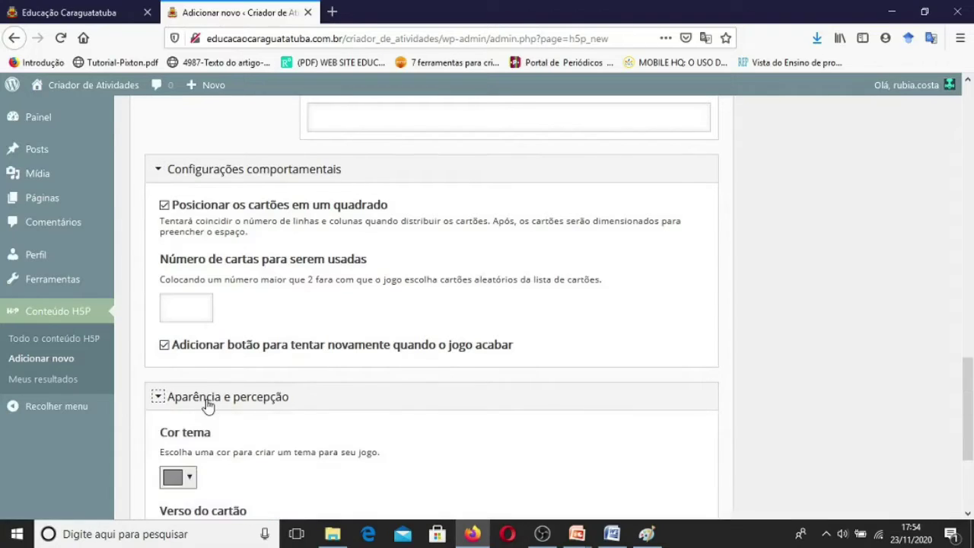
scroll(255, 341, "down", 3)
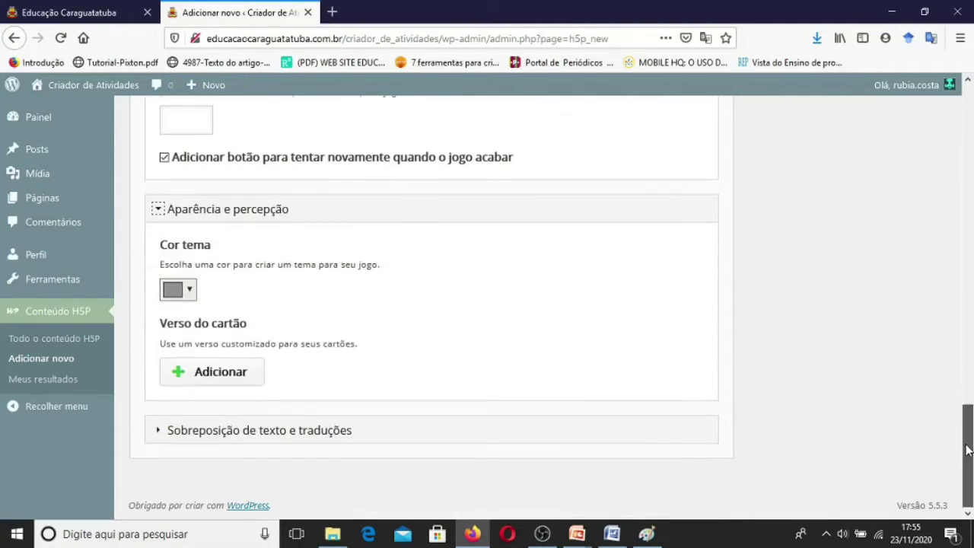
left_click(190, 290)
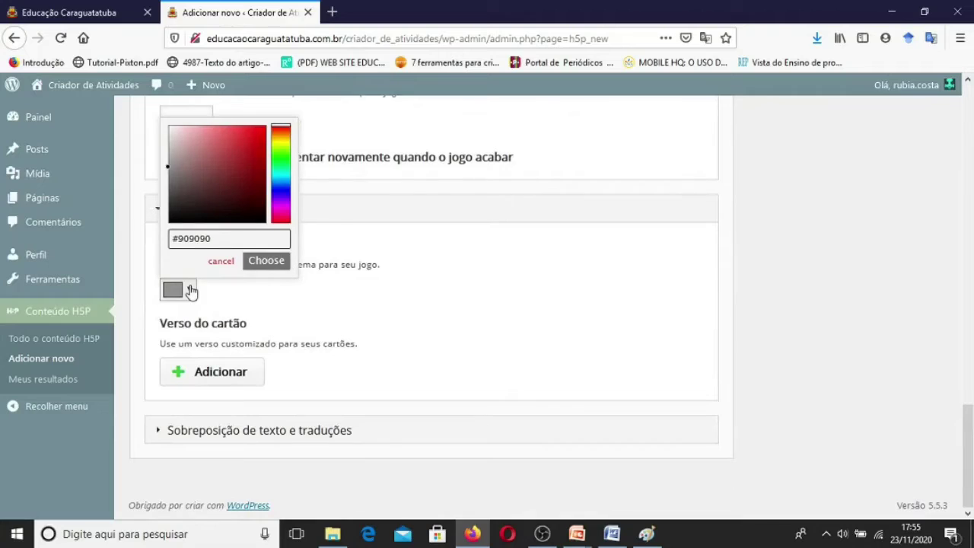
left_click(280, 152)
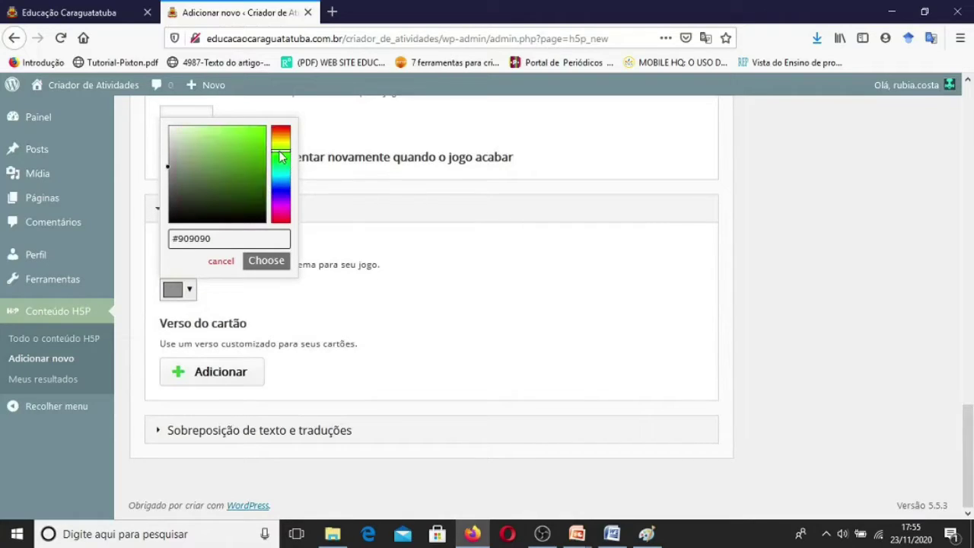
left_click(255, 138)
left_click(254, 135)
left_click(267, 261)
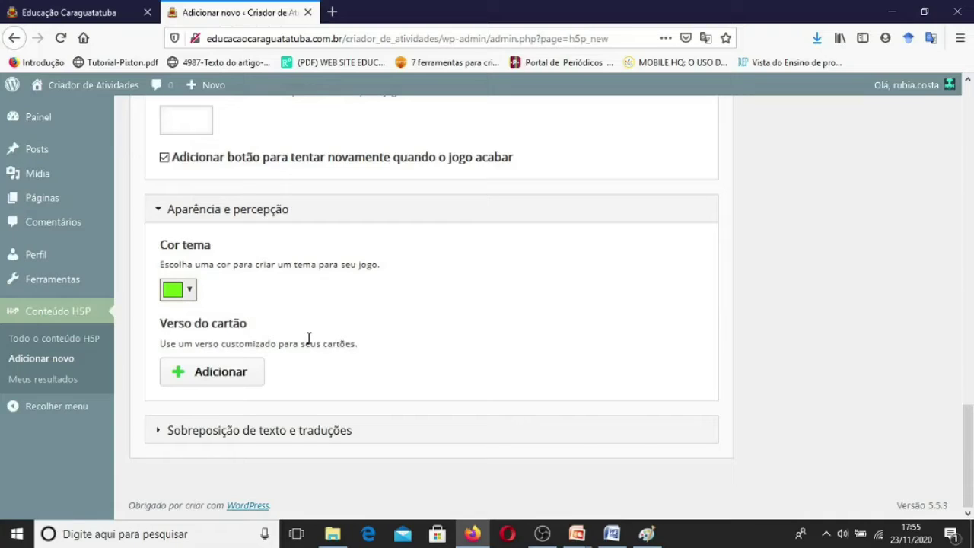
- Set the picture "sensorultra" from the h5p folder as the image of the second memory card
left_click(236, 387)
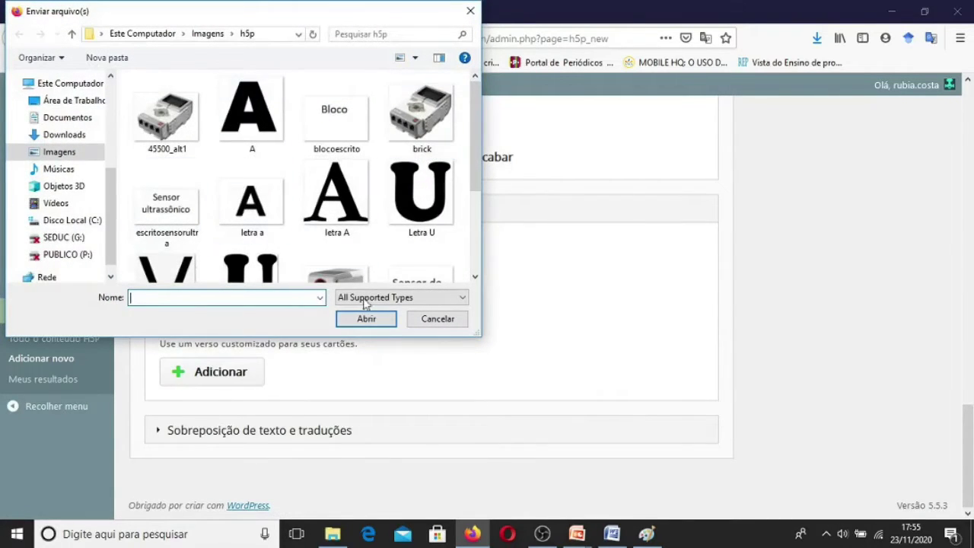
left_click(437, 320)
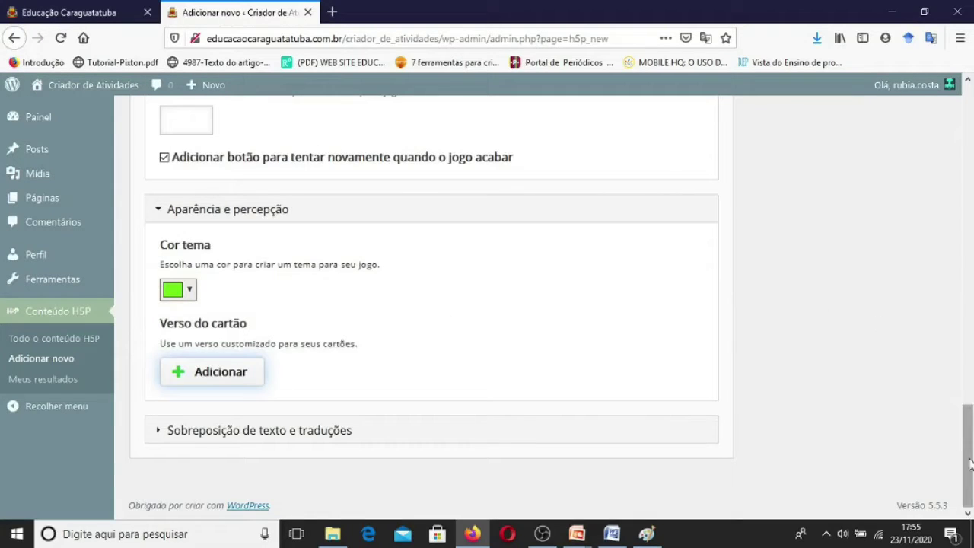
left_click_drag(969, 467, 969, 152)
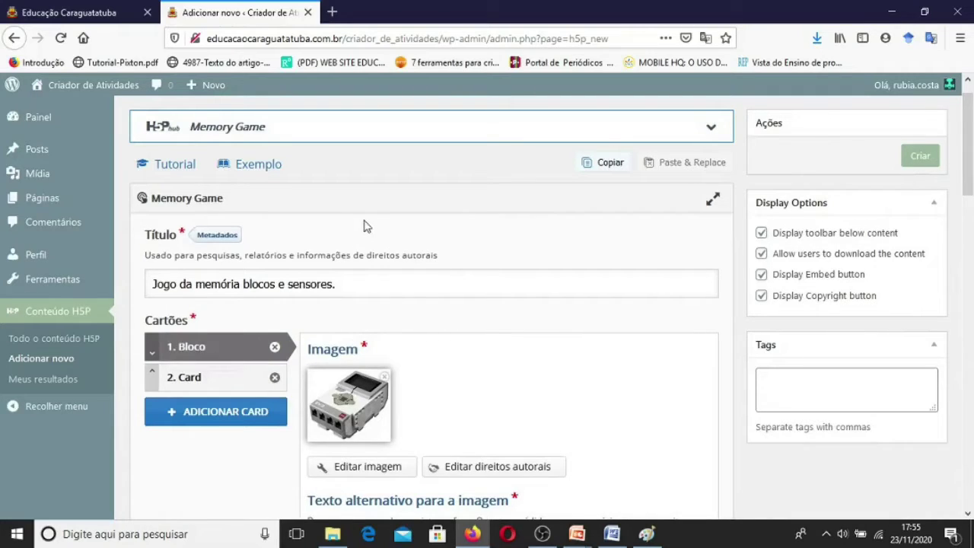
left_click(225, 380)
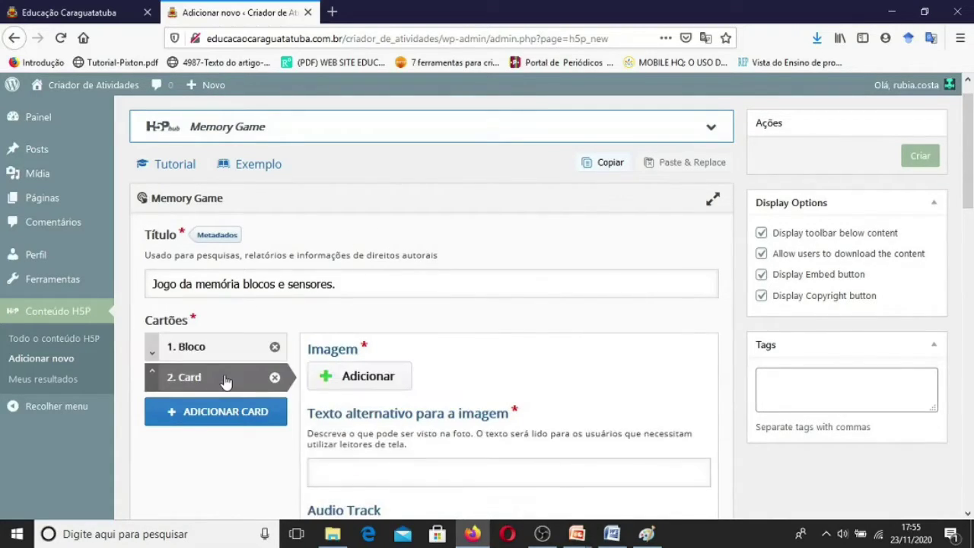
left_click(383, 379)
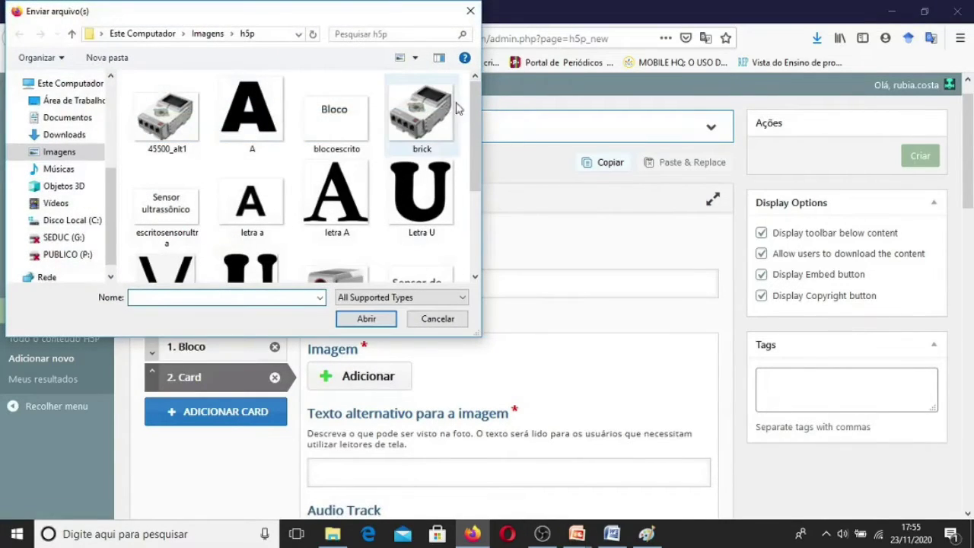
left_click_drag(472, 113, 466, 204)
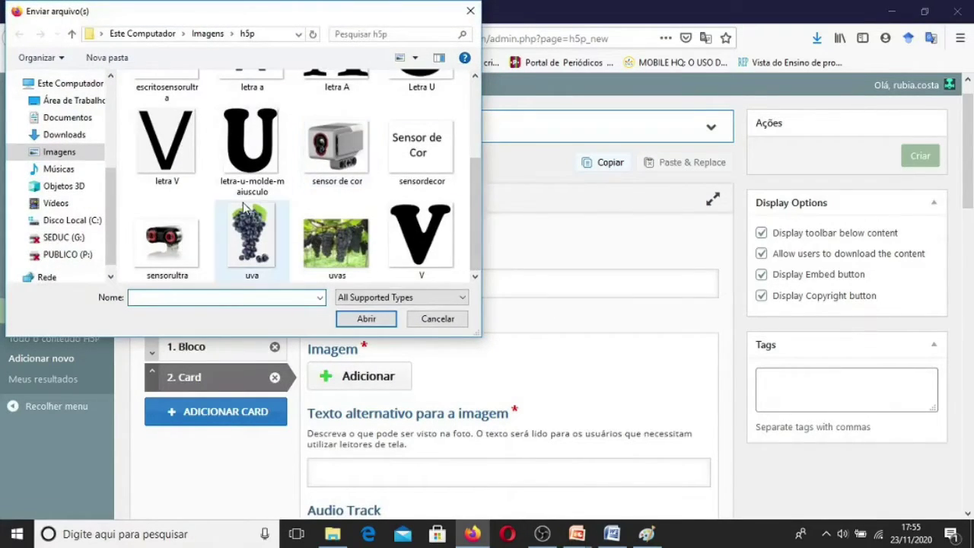
double_click(169, 240)
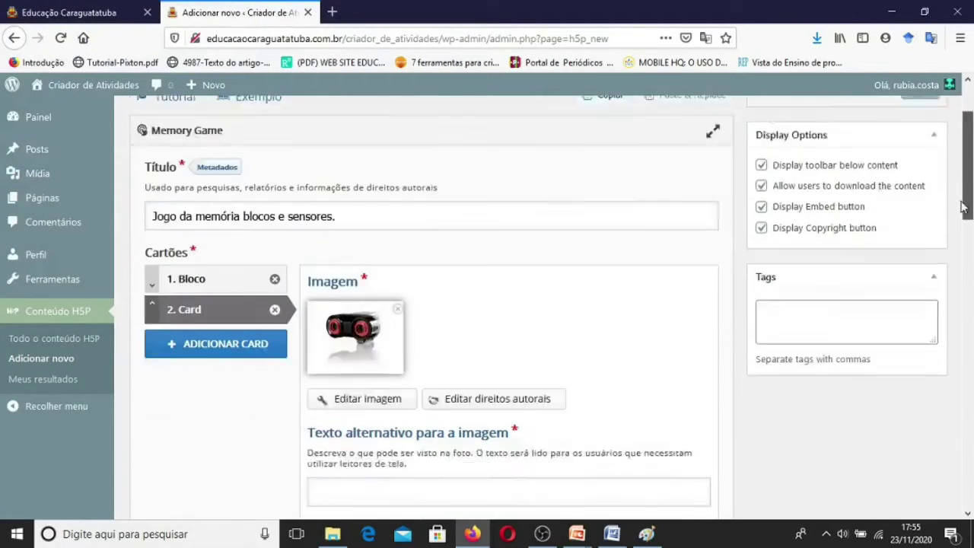
- Fill in "Sensor ultra" as the alternative text for the second card's image
scroll(405, 191, "down", 5)
left_click(366, 232)
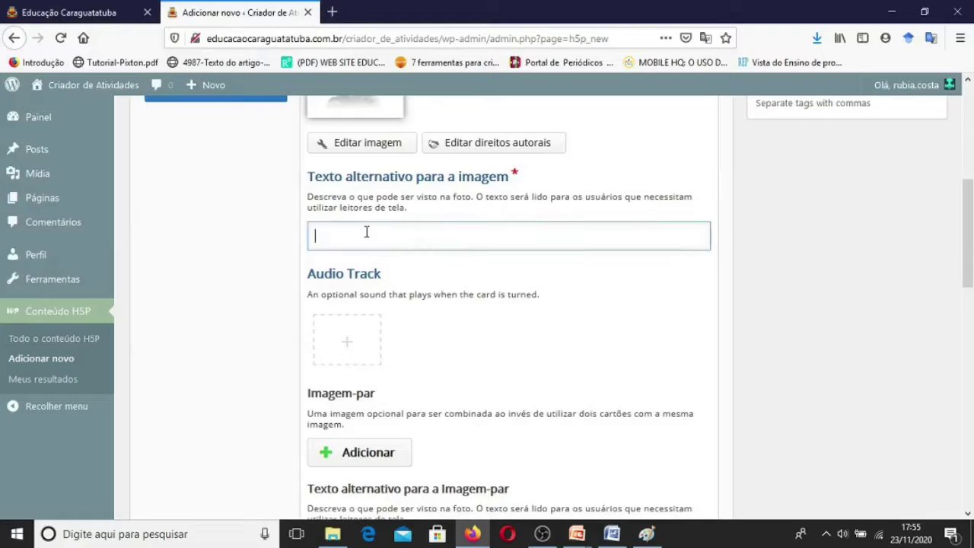
type("Sensor ultra")
- Add the picture "escritosensorultra" as the second card's matching image
scroll(970, 259, "down", 3)
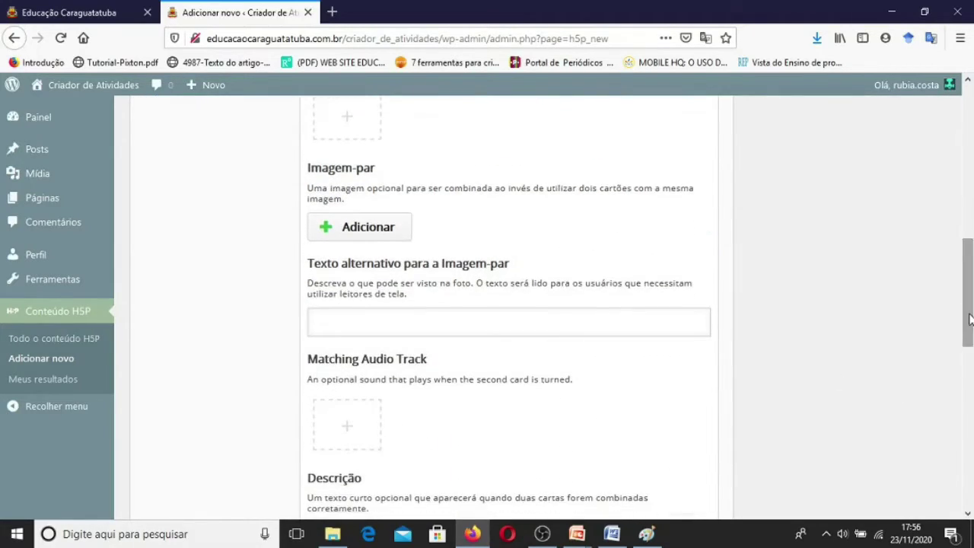
left_click(343, 230)
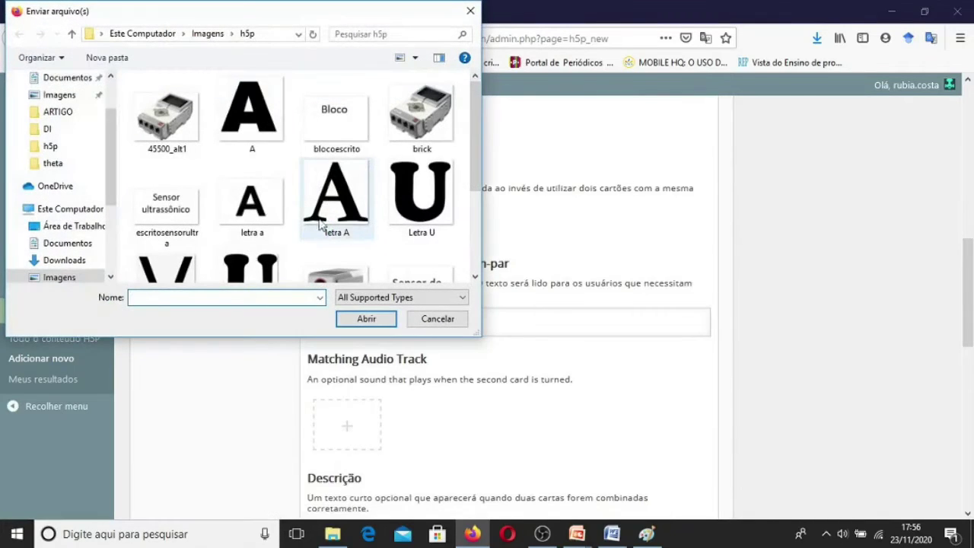
double_click(160, 204)
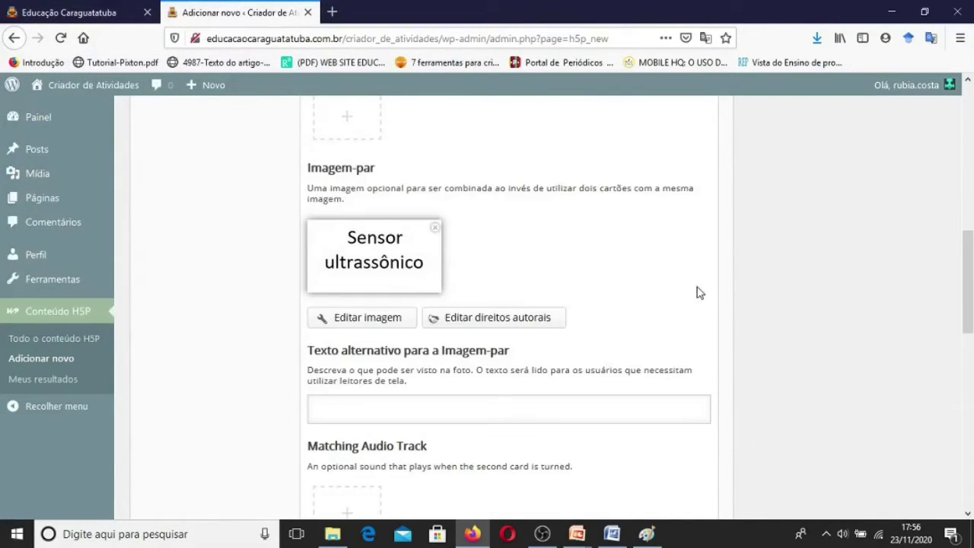
scroll(970, 384, "down", 5)
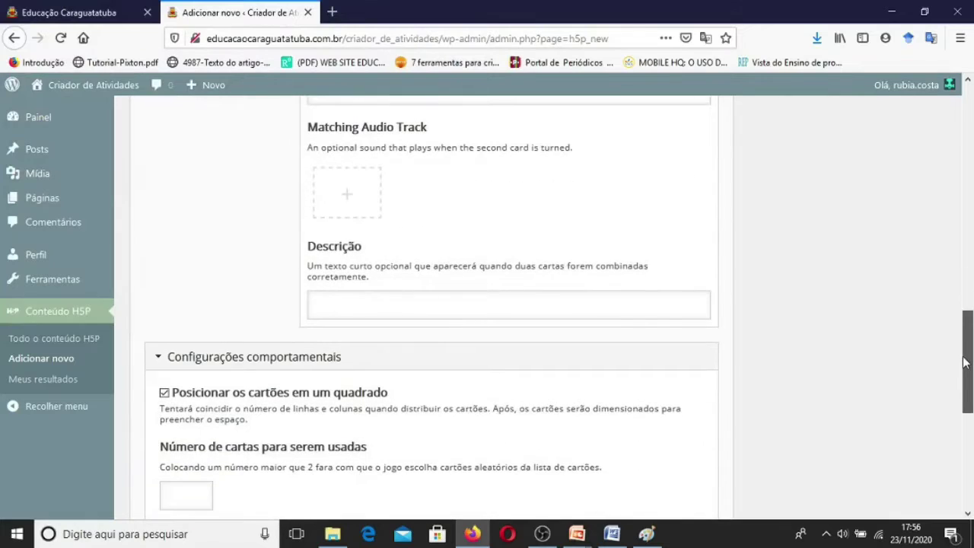
- Add a third card to the memory game and set the picture "sensor de cor" as its image
left_click_drag(965, 388, 966, 163)
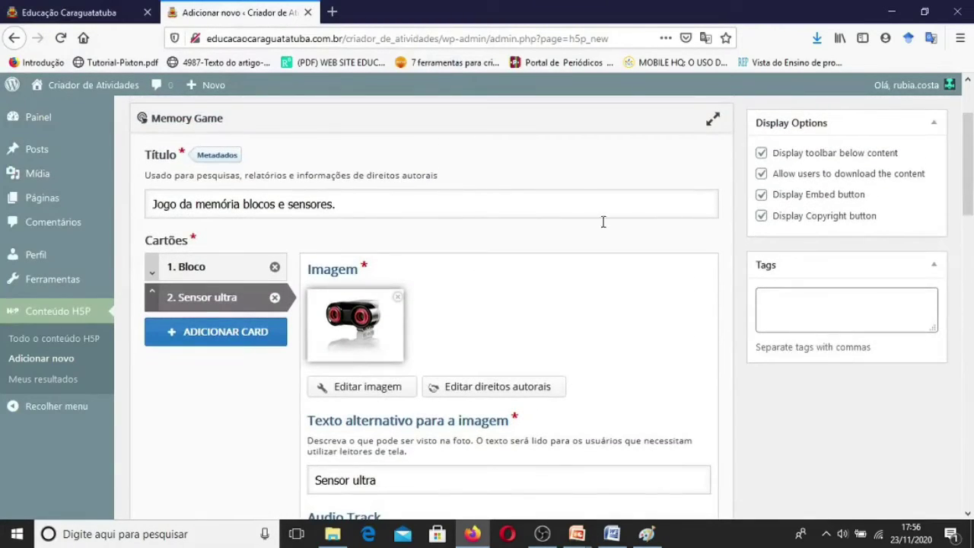
left_click(198, 344)
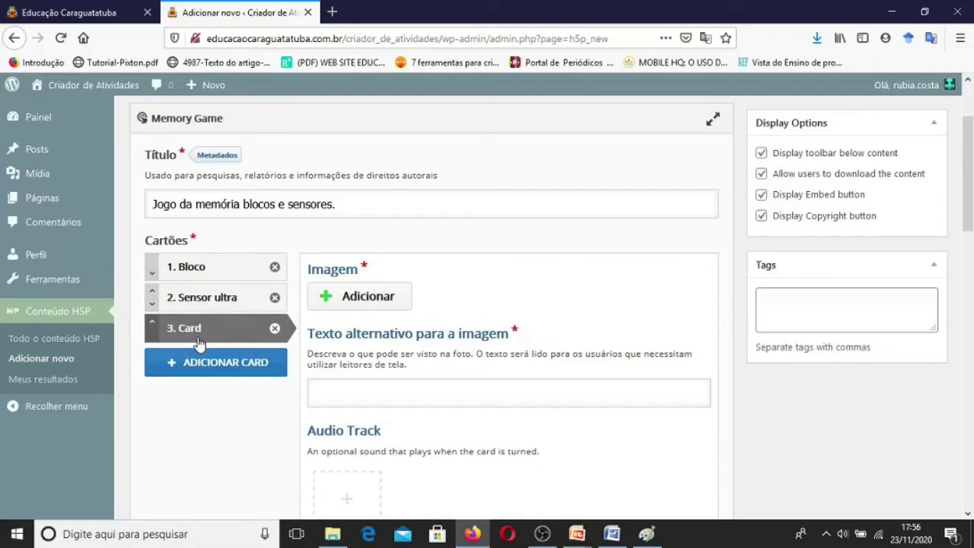
left_click(367, 306)
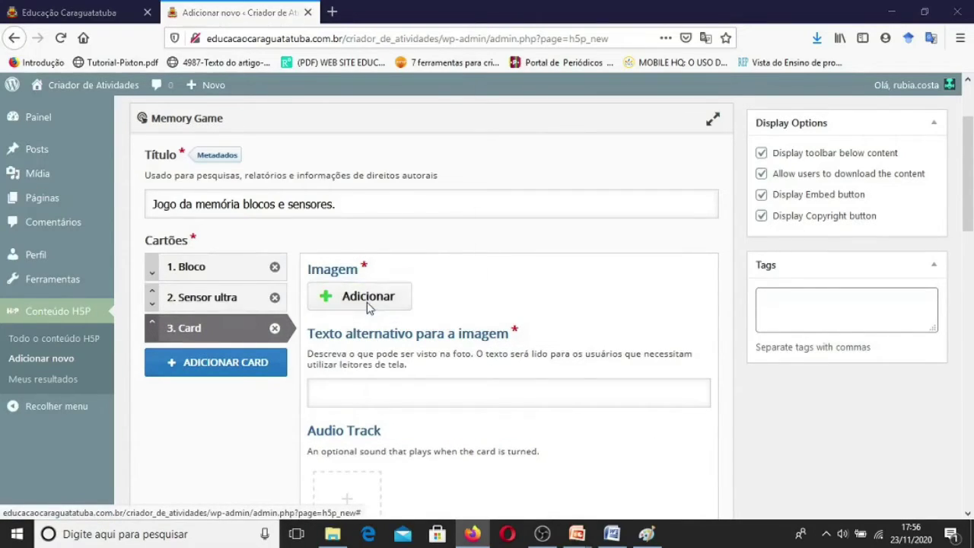
left_click_drag(476, 101, 472, 168)
double_click(336, 162)
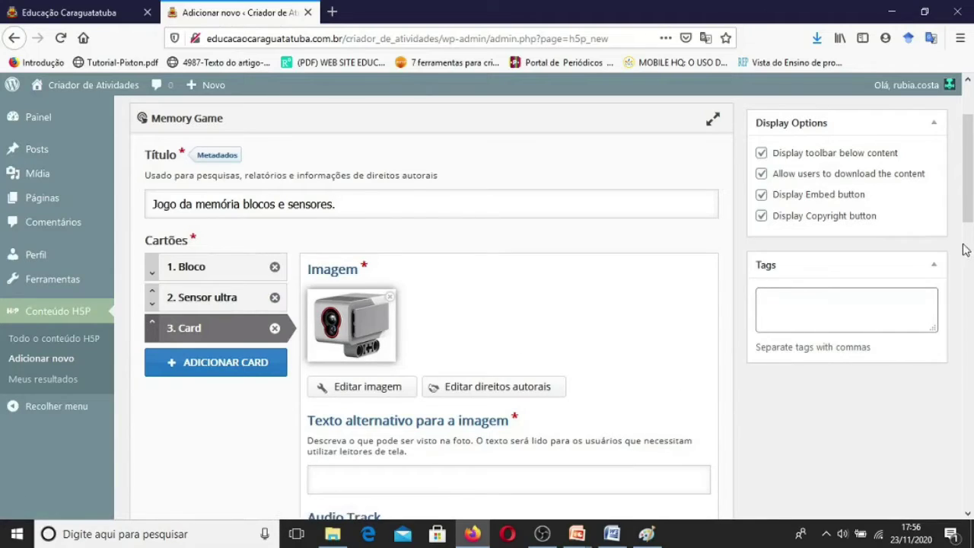
- Fill in "Sensor" as the alternative text for the third card's image
left_click_drag(970, 203, 970, 268)
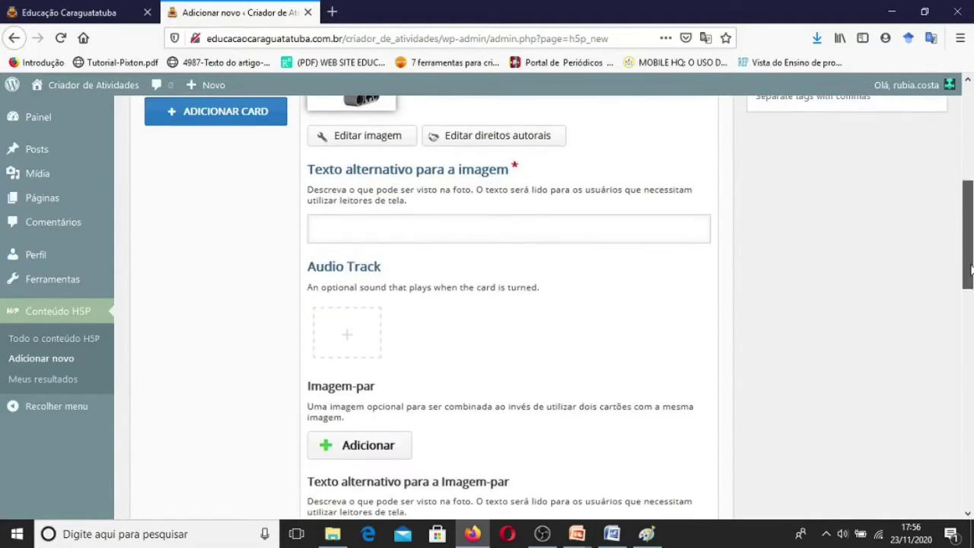
left_click(529, 226)
type("S")
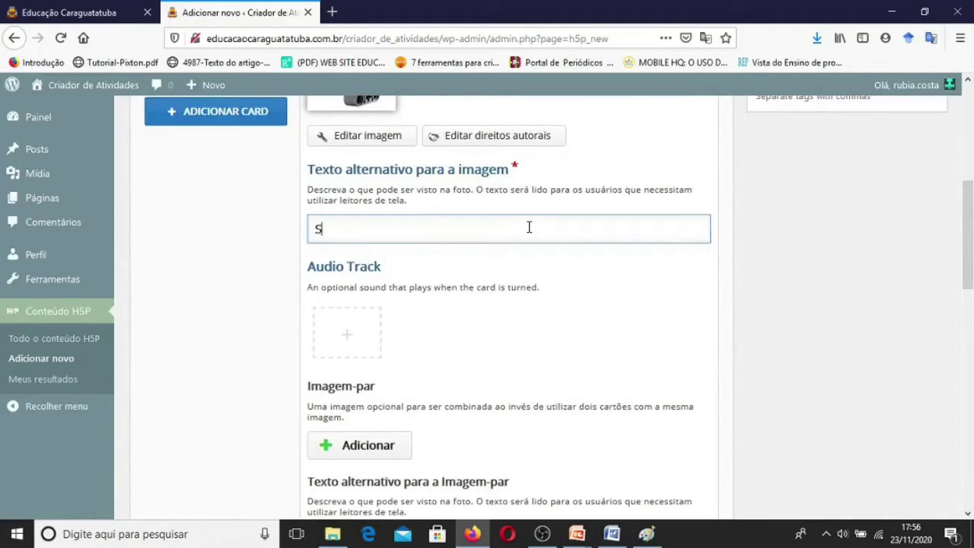
type("ensor d")
key("BackSpace")
key("BackSpace")
key("BackSpace")
- Add the picture "sensordecor" as the third card's matching image
left_click(367, 441)
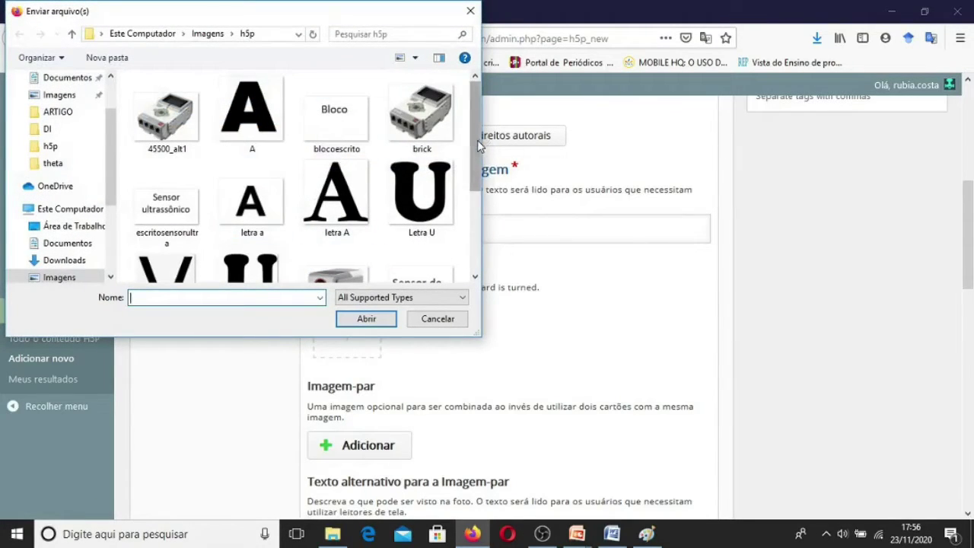
left_click_drag(480, 139, 482, 185)
left_click(415, 212)
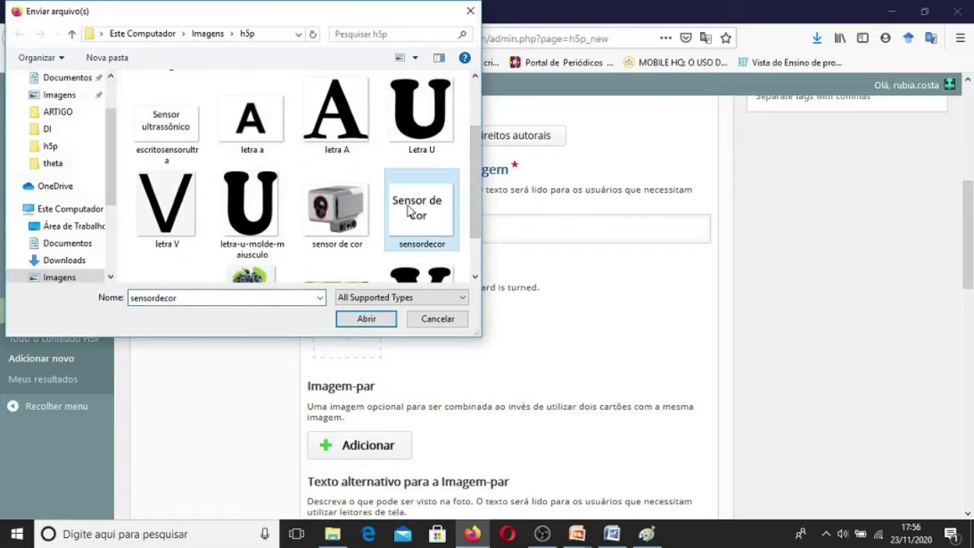
left_click(361, 320)
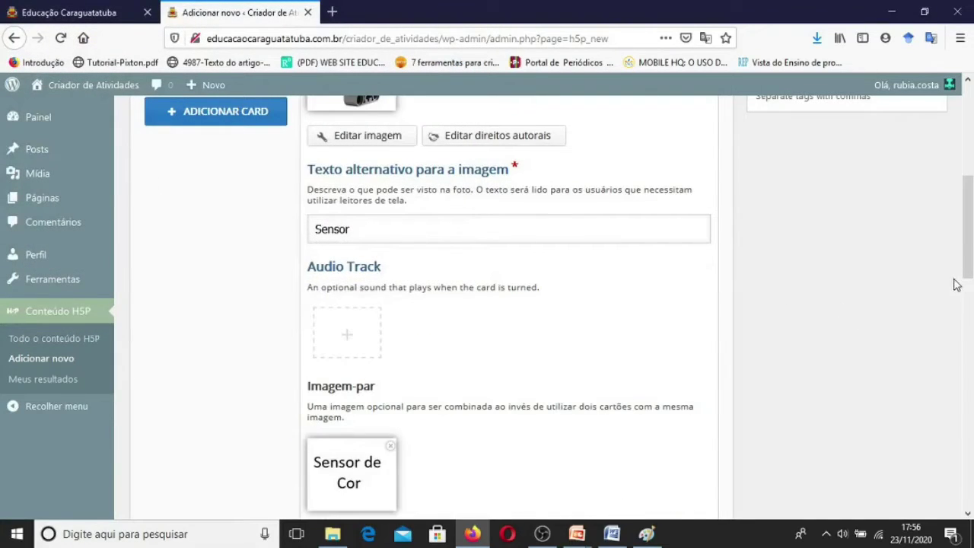
- Create the memory game "Jogo da memória blocos e sensores." with the three configured cards
left_click_drag(969, 263, 953, 189)
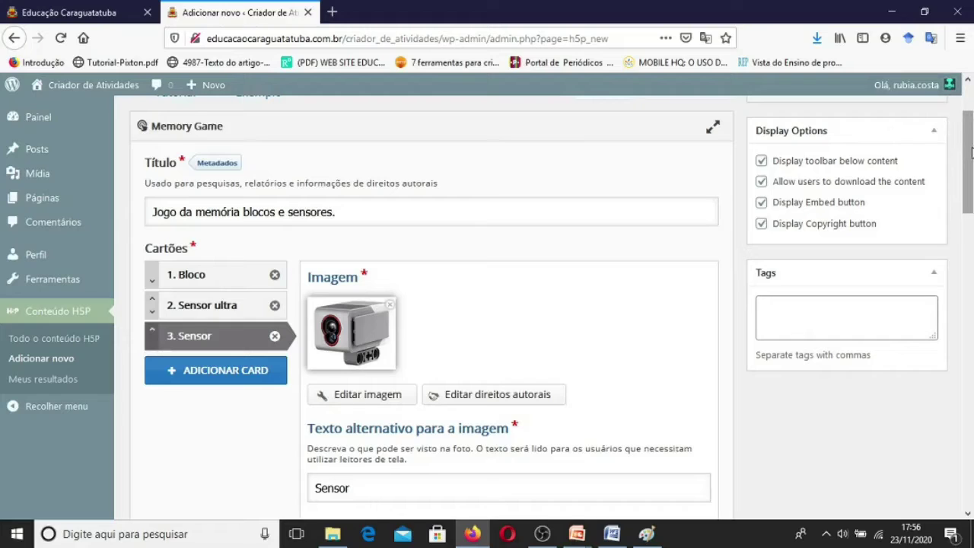
scroll(961, 131, "up", 2)
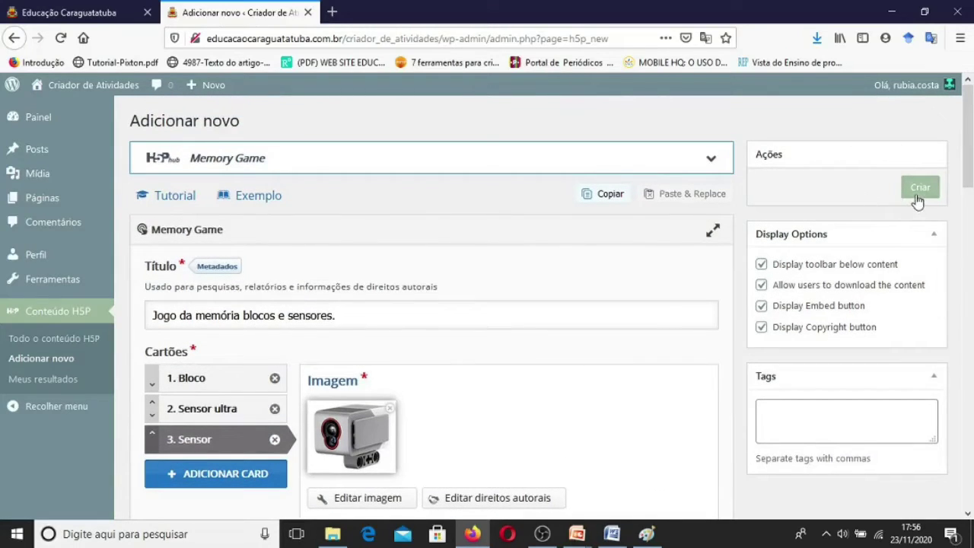
left_click(917, 196)
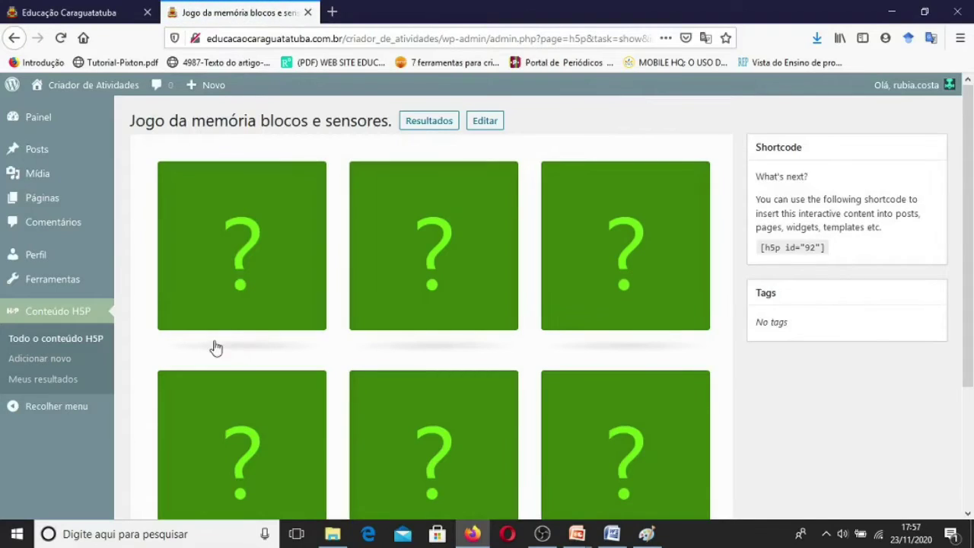
- Test the memory game by turning over cards and pairing the ultrasonic sensor picture with "Sensor ultrassônico"
left_click(252, 310)
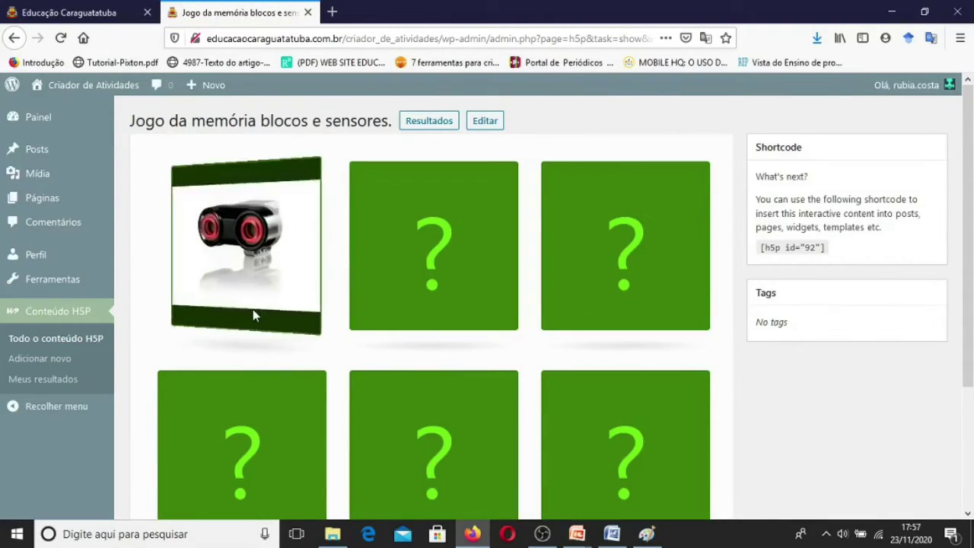
left_click(430, 295)
left_click(583, 284)
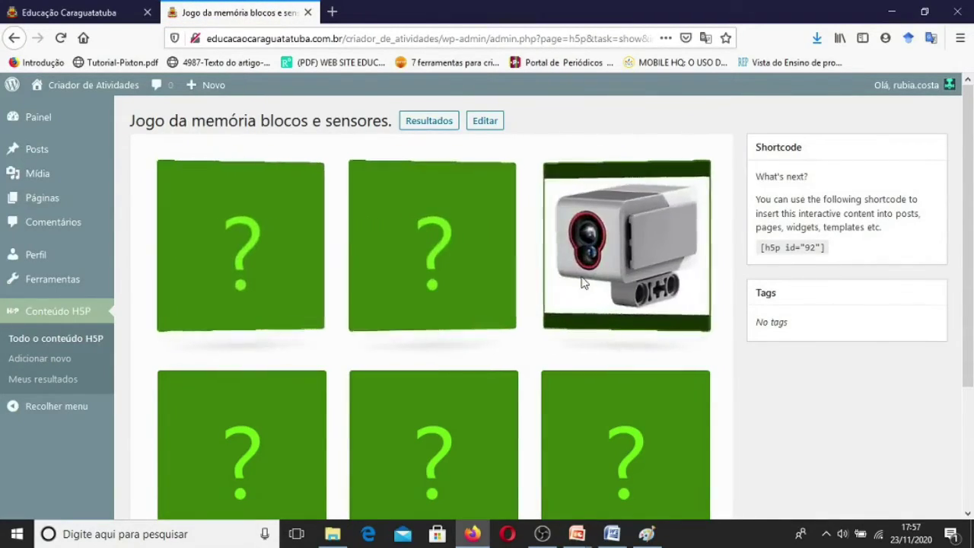
left_click(380, 494)
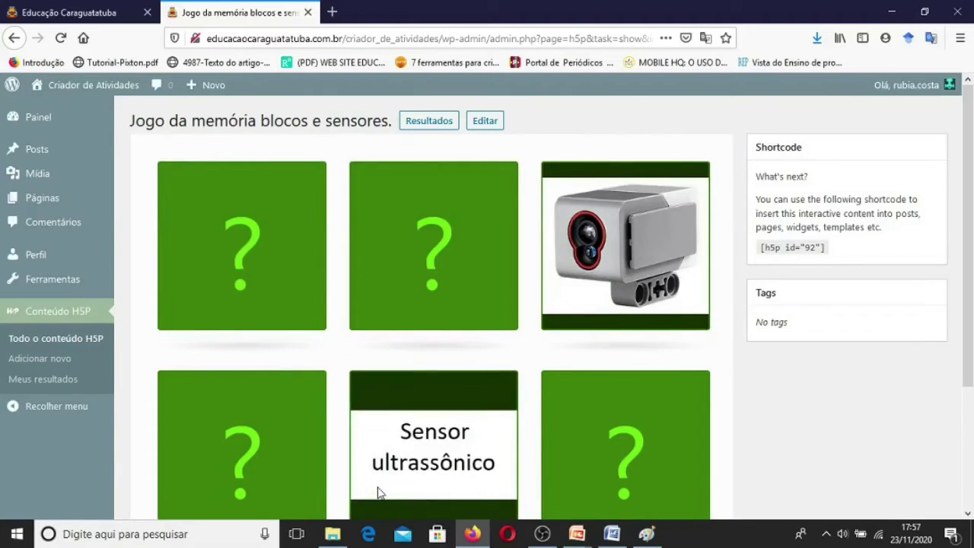
left_click(228, 309)
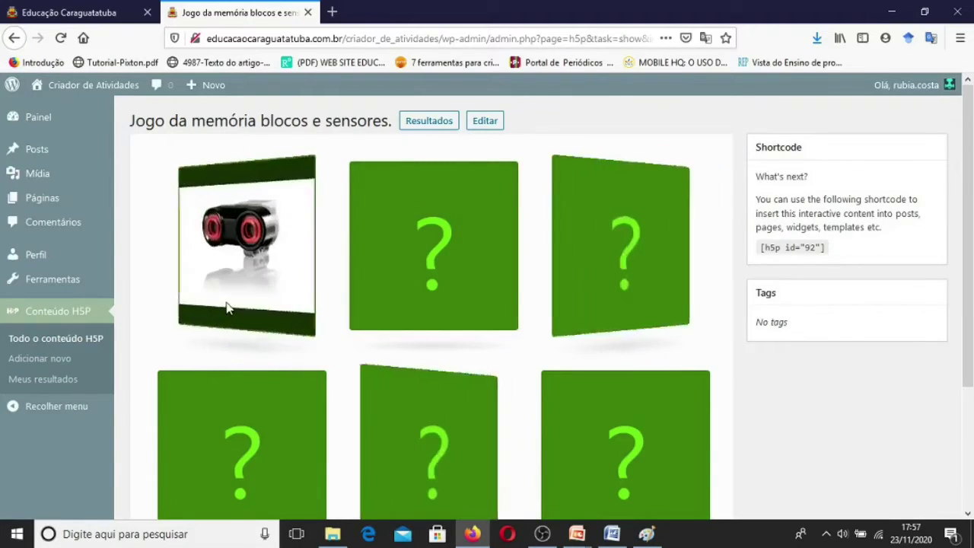
left_click(418, 413)
- Finish the game by matching the "Sensor de Cor" and "Bloco" cards with their pictures, and review the finished board
left_click(289, 459)
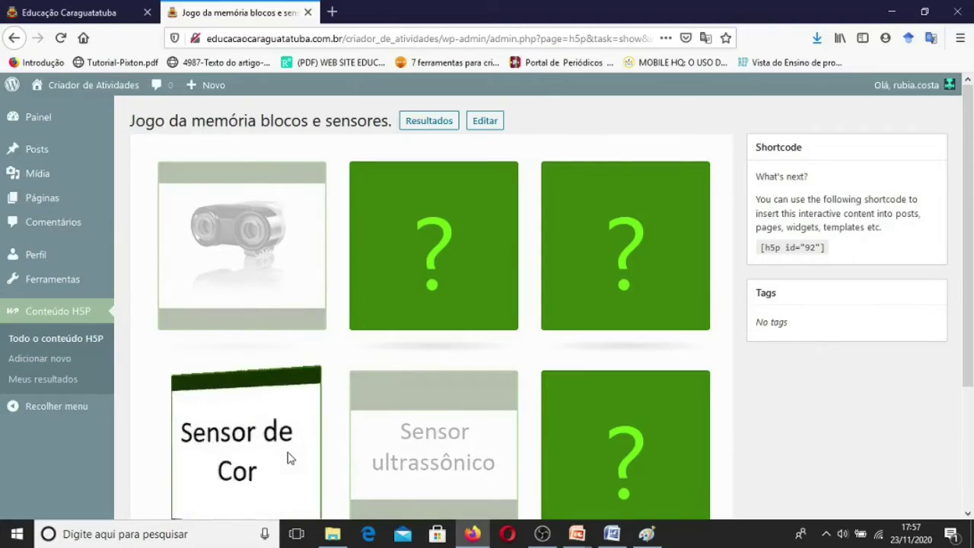
left_click(629, 263)
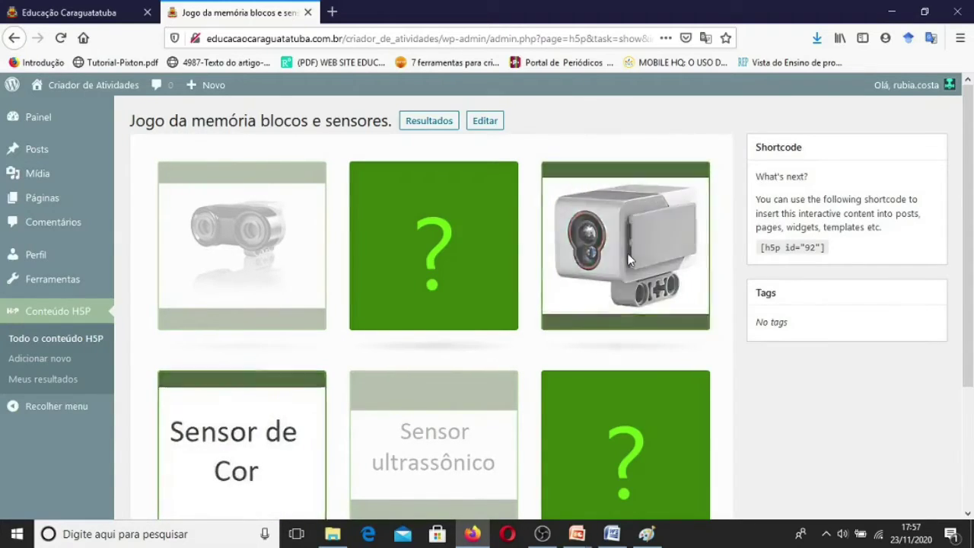
left_click(446, 303)
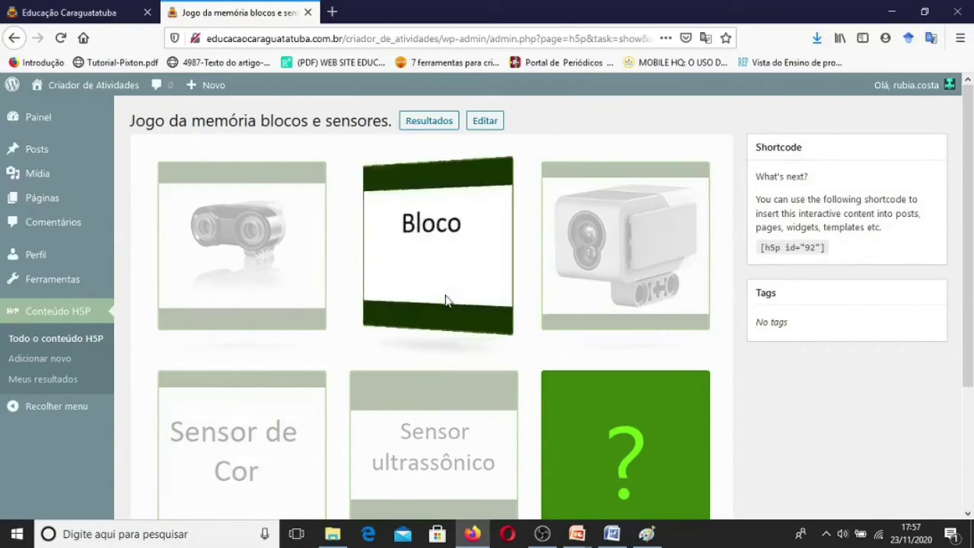
left_click(647, 435)
scroll(648, 432, "down", 2)
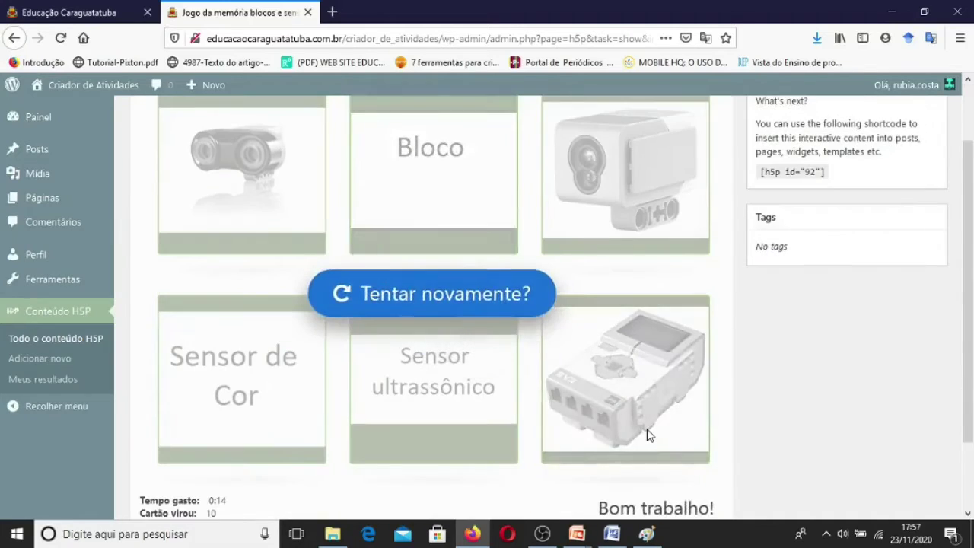
left_click(968, 515)
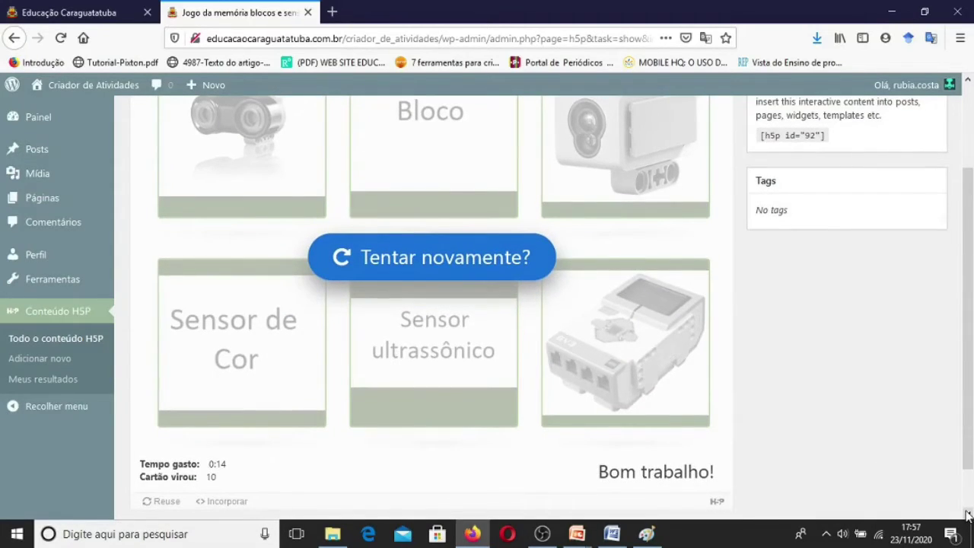
left_click(968, 515)
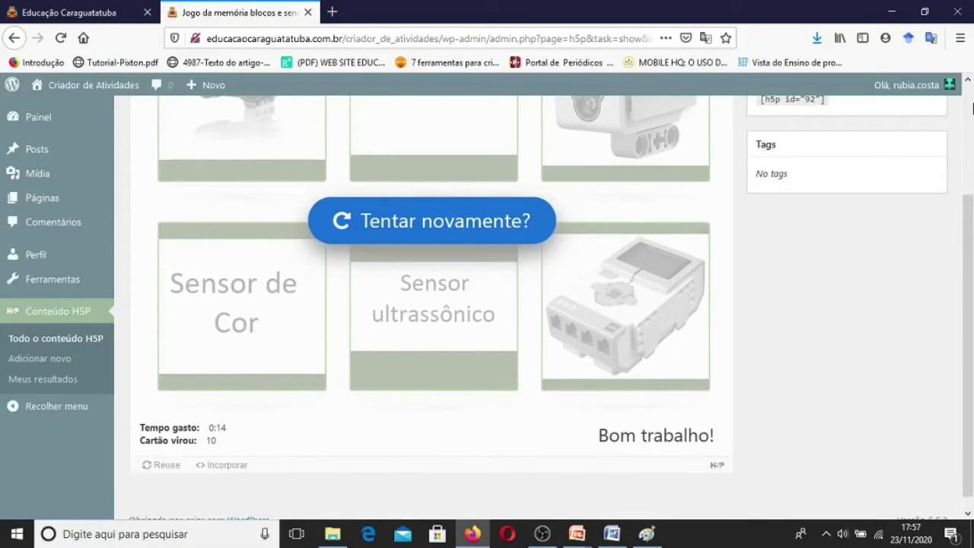
left_click(970, 109)
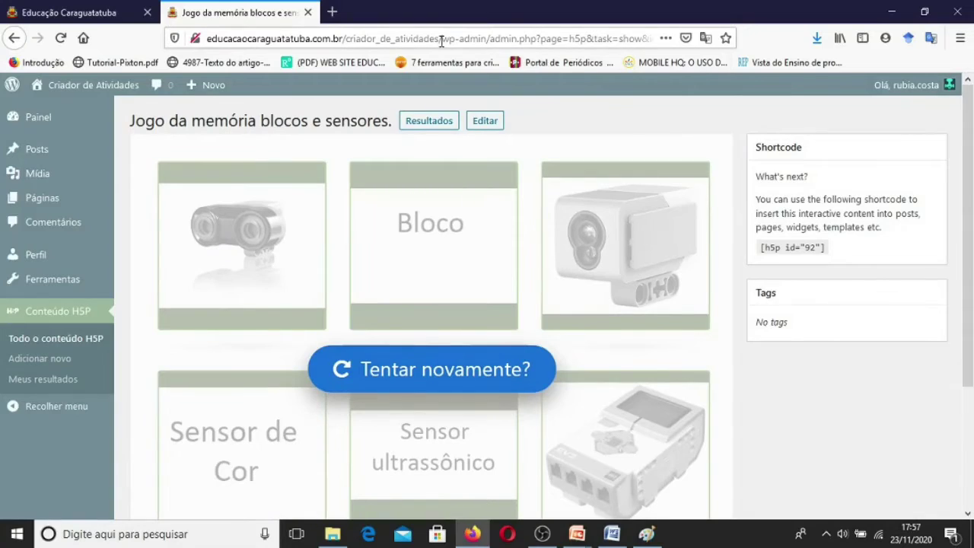
- Edit the memory game, giving the "Bloco" card's matching image the alternative text "Controlador" and the card the description "Parabéns!"
left_click(485, 122)
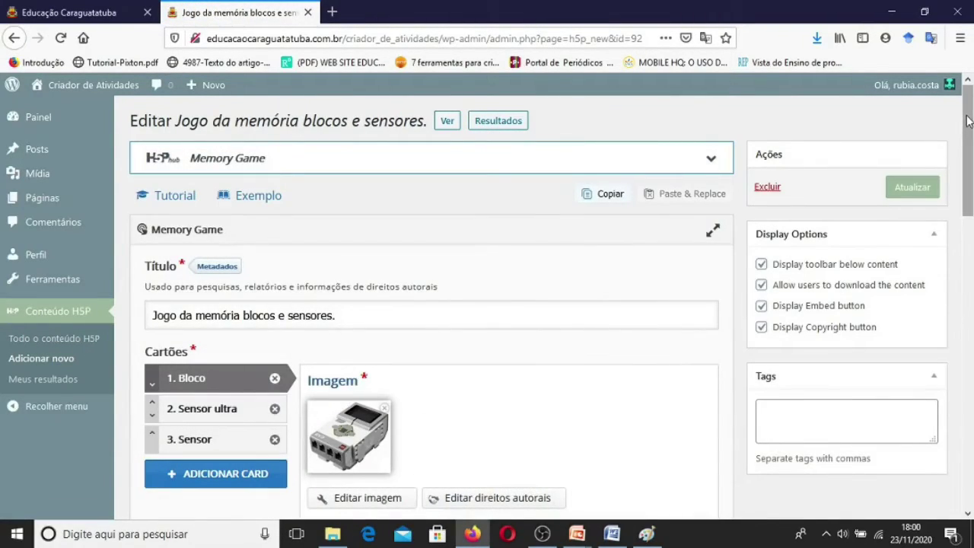
left_click_drag(968, 121, 967, 181)
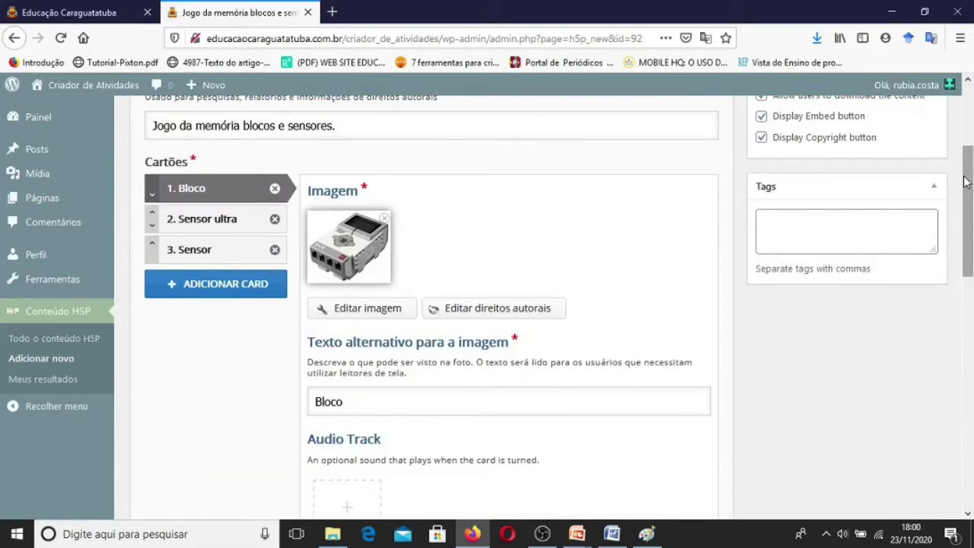
left_click_drag(964, 181, 966, 323)
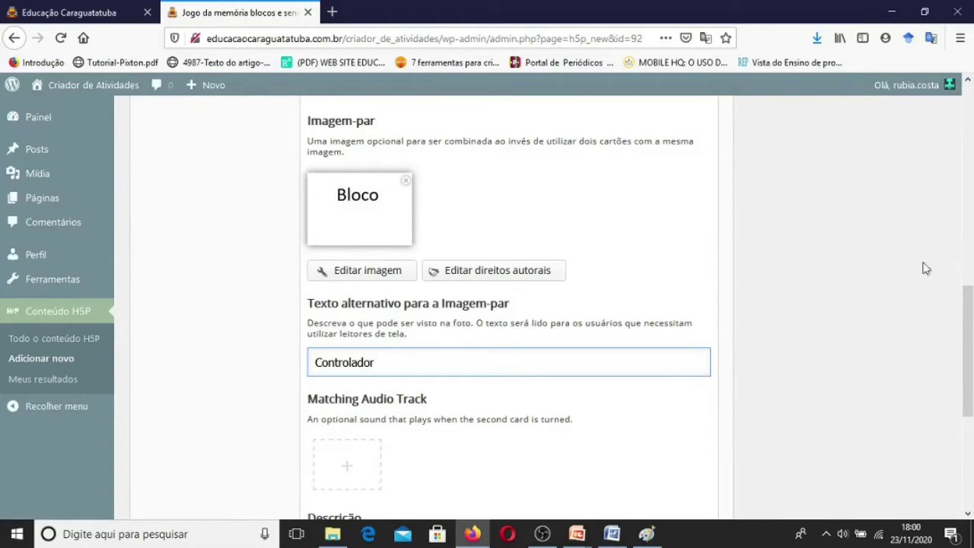
left_click_drag(971, 308, 970, 377)
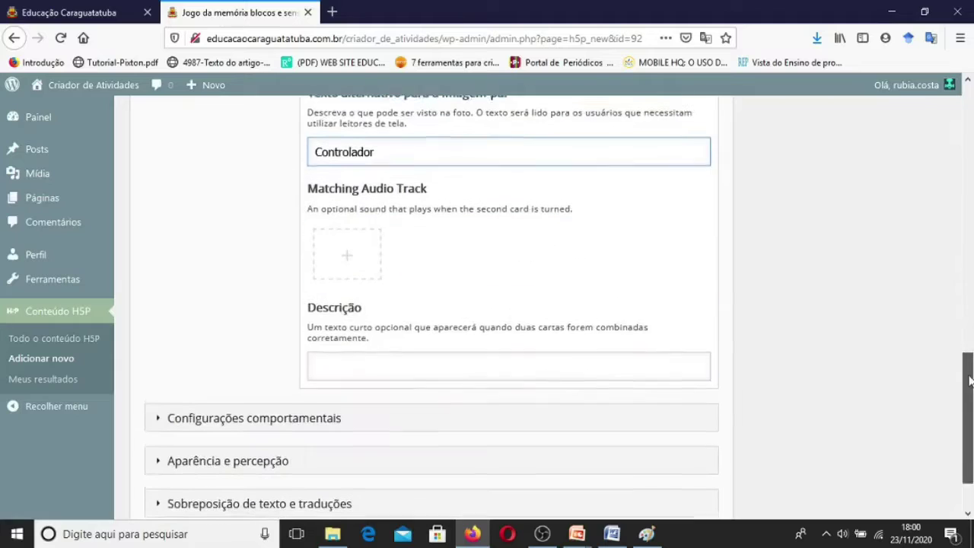
left_click(395, 370)
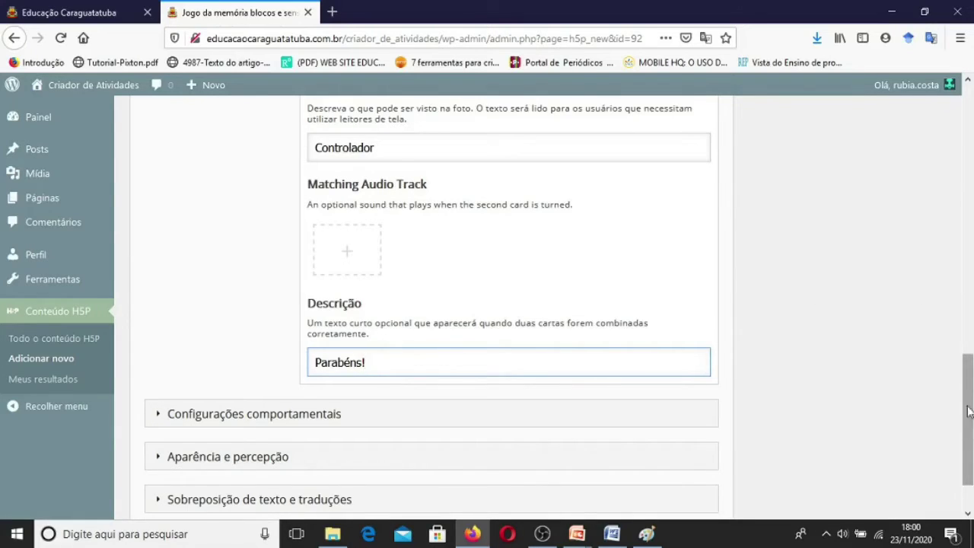
- On the "Sensor ultra" card, set the matching image's alternative text to "sensor de presença" and the description to "Parabéns!"
left_click_drag(965, 419, 971, 141)
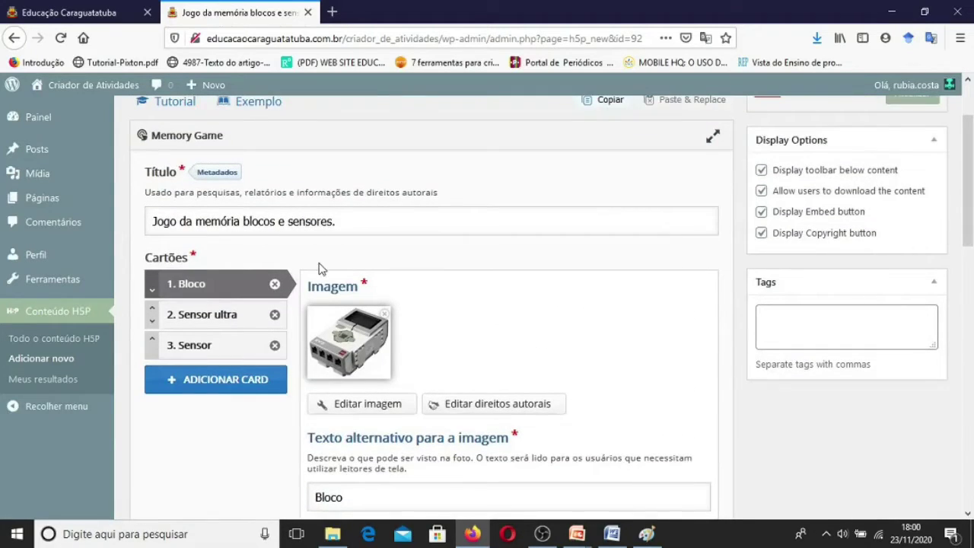
left_click(208, 314)
left_click_drag(970, 176, 954, 372)
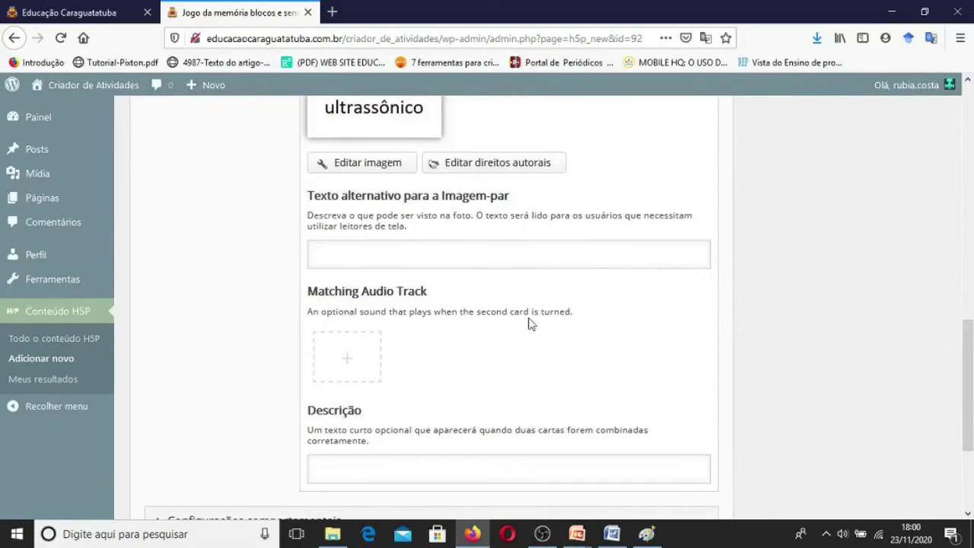
left_click(446, 257)
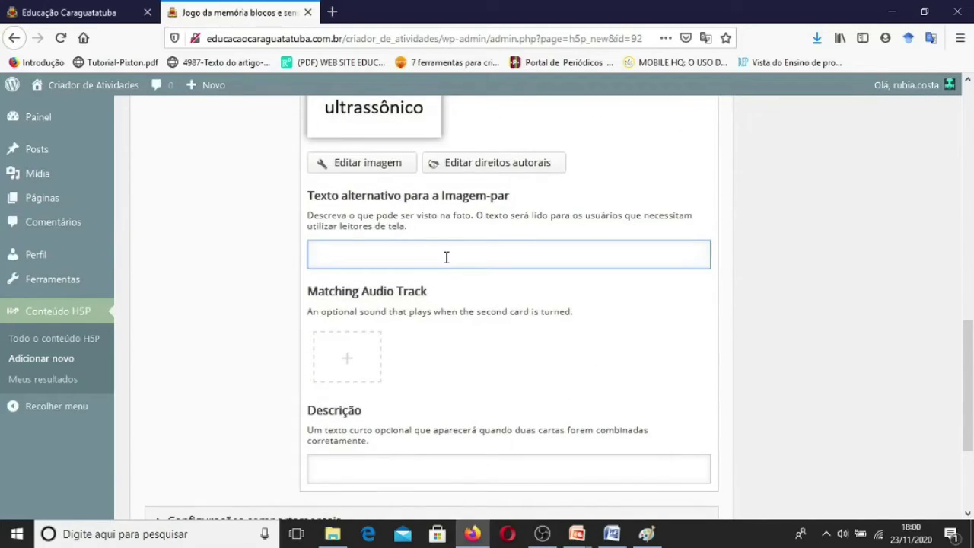
type("sensor de presença")
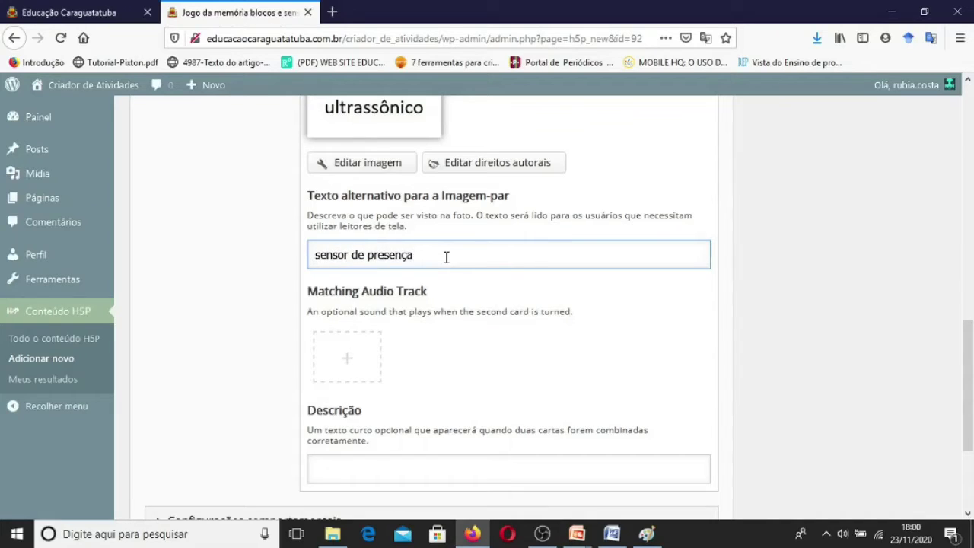
left_click(345, 474)
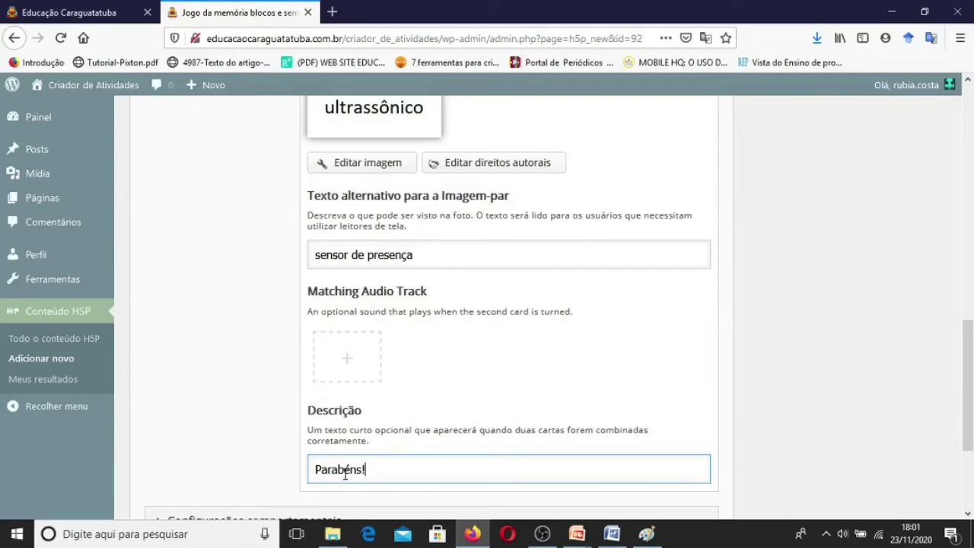
type("Parabéns!")
- On the third card, set the matching image's alternative text to "Leitor de cor" and the description to "Parabéns!", and update the game
scroll(301, 263, "up", 6)
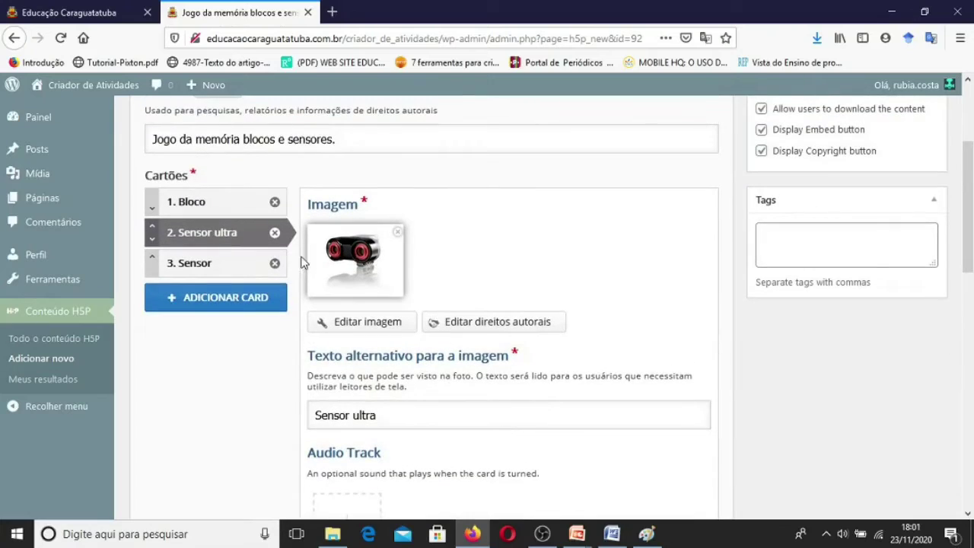
left_click(169, 266)
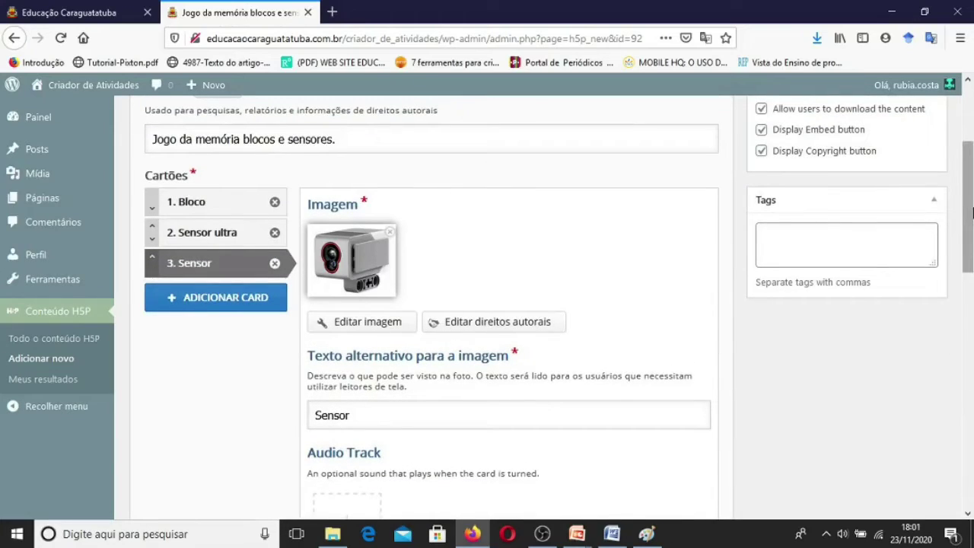
left_click_drag(969, 213, 959, 381)
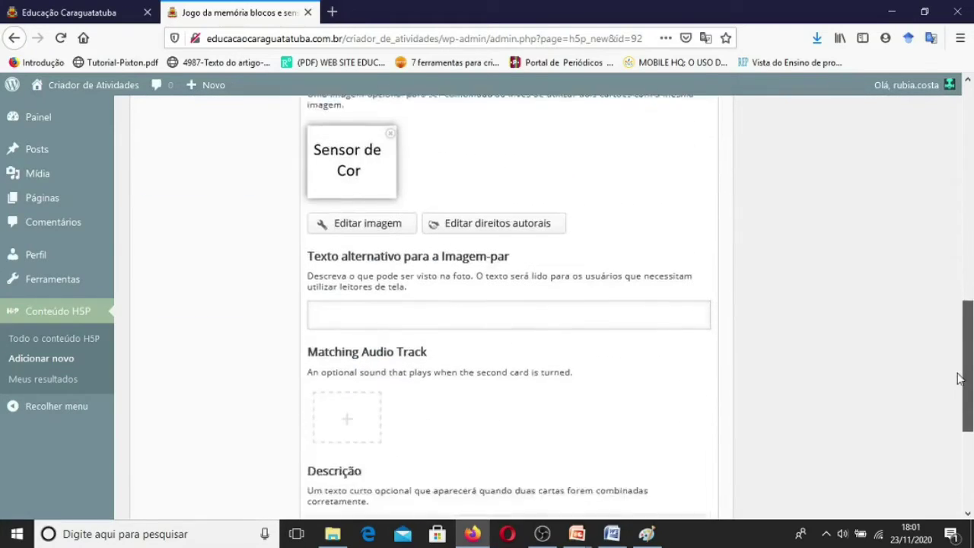
left_click(385, 298)
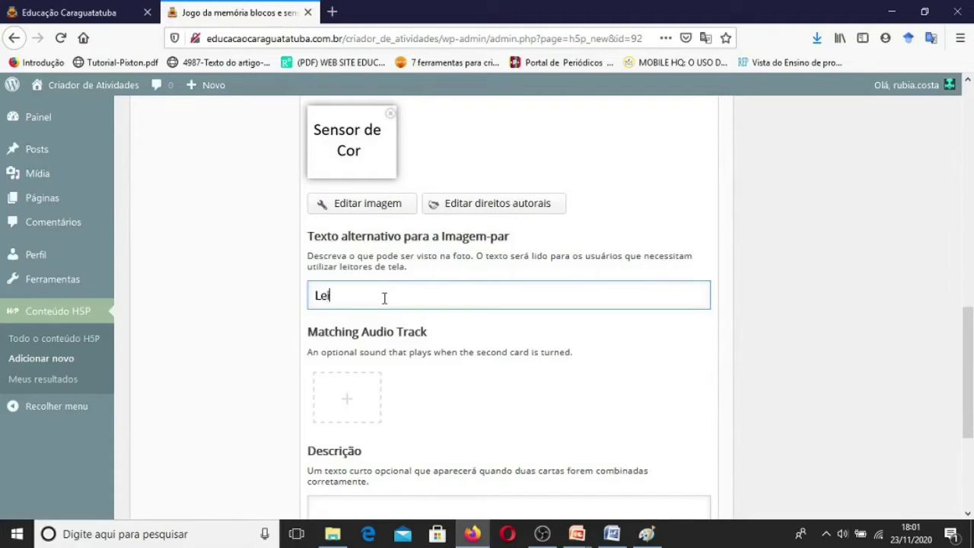
type("Leitor de cor")
left_click_drag(339, 452, 333, 513)
left_click(333, 512)
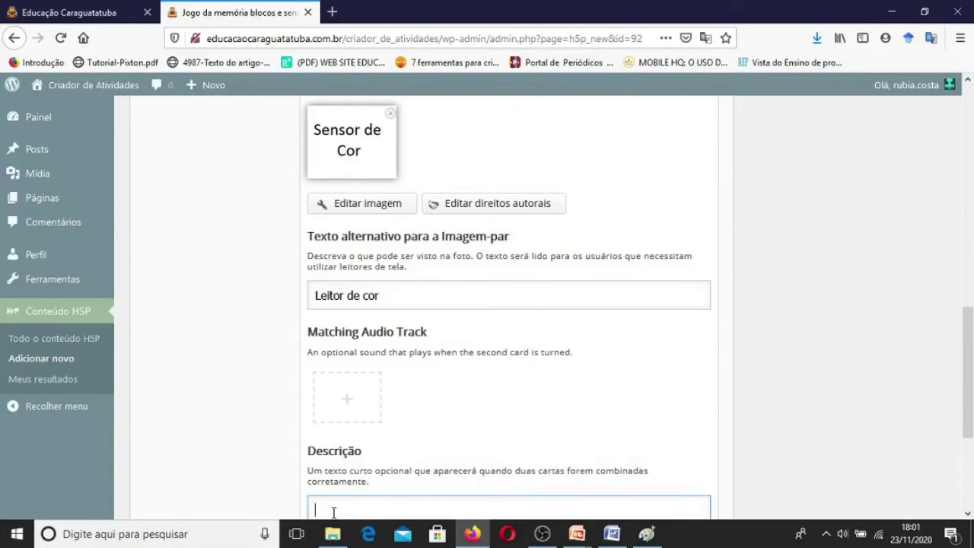
type("Parabéns!")
left_click_drag(966, 383, 927, 159)
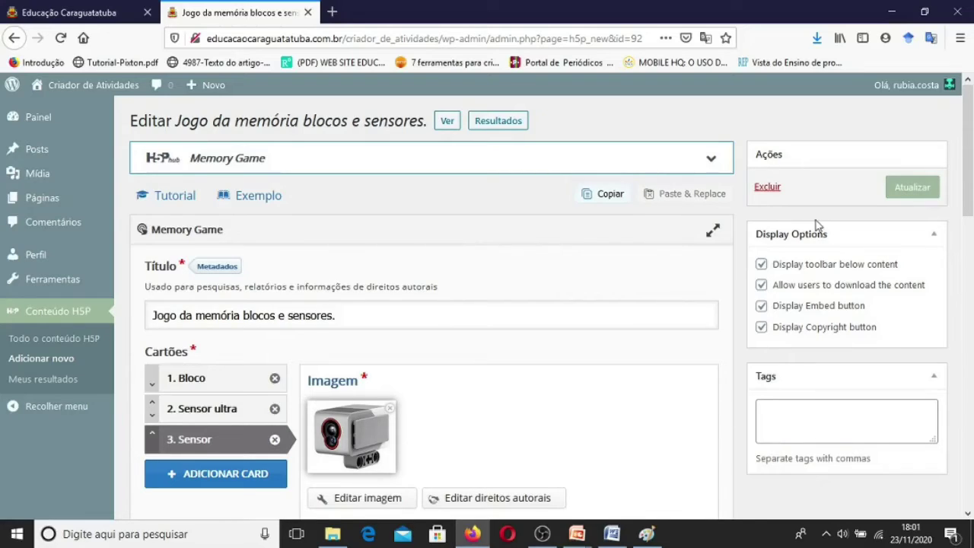
left_click(914, 188)
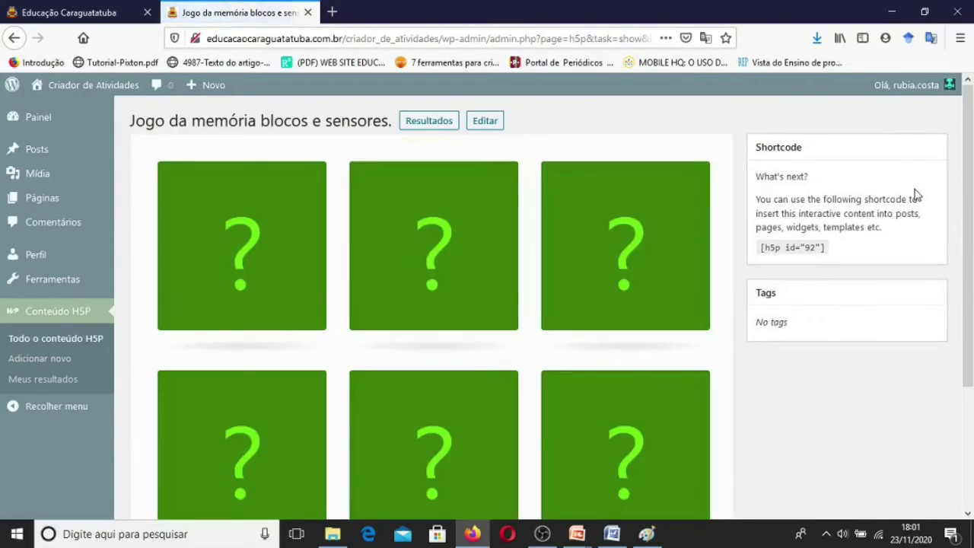
- Test the updated game by matching the ultrasonic sensor picture with "Sensor ultrassônico", and close the feedback message
left_click(257, 306)
left_click(459, 259)
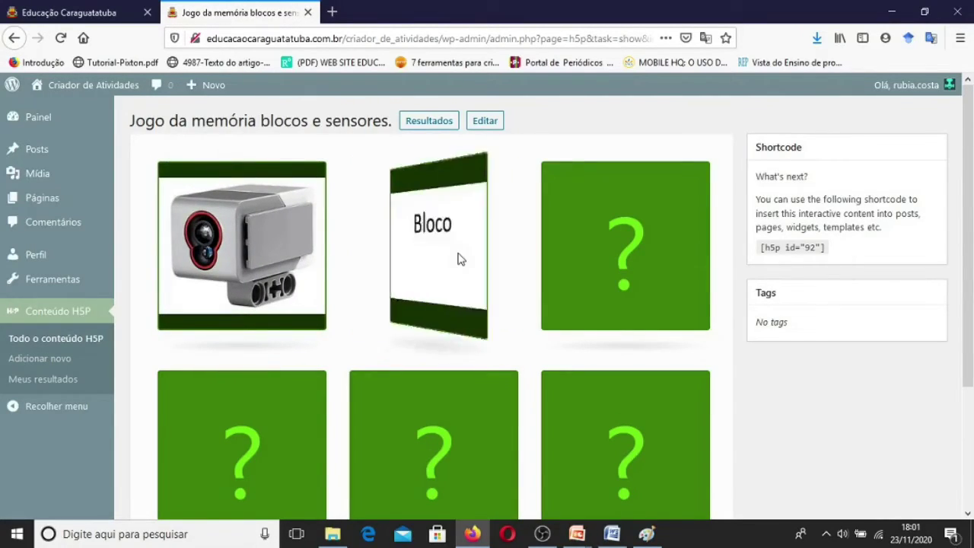
left_click(593, 264)
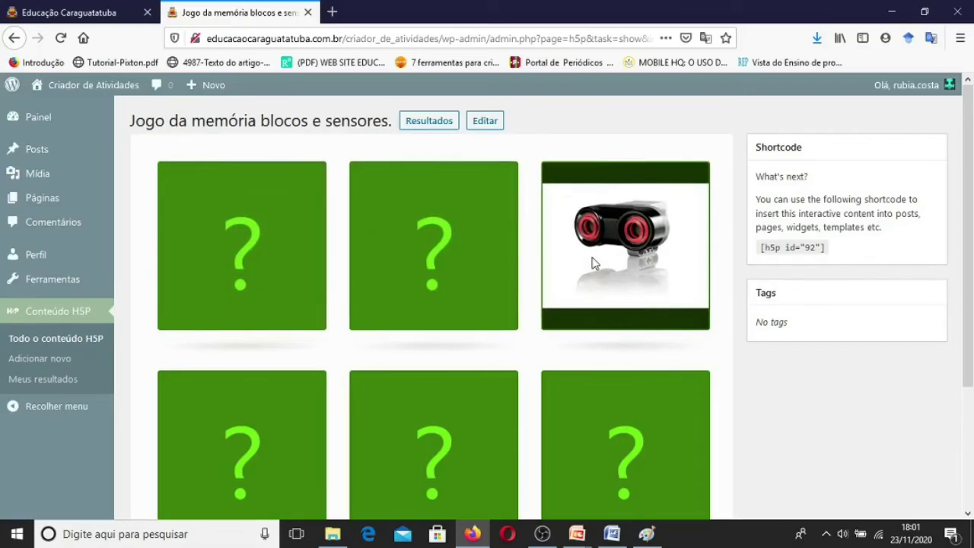
left_click(399, 446)
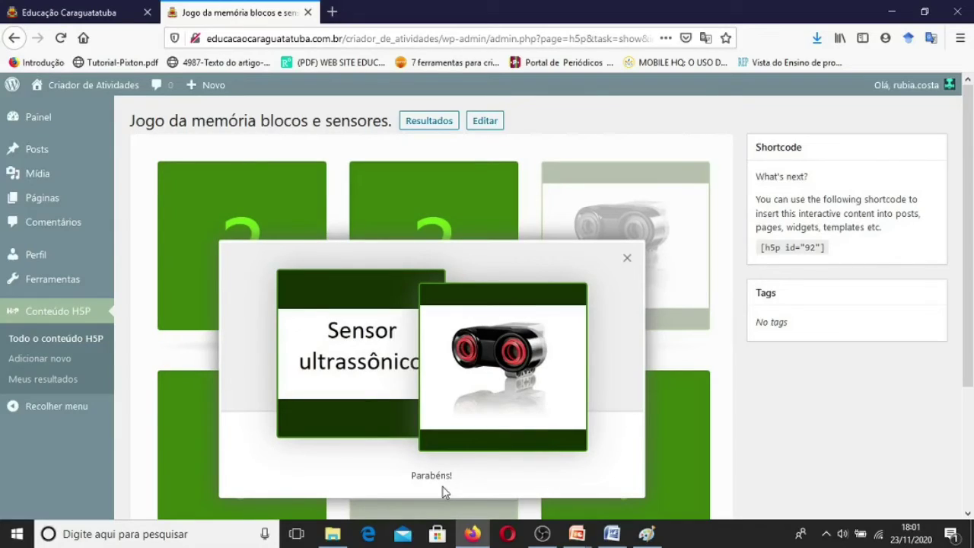
left_click(630, 260)
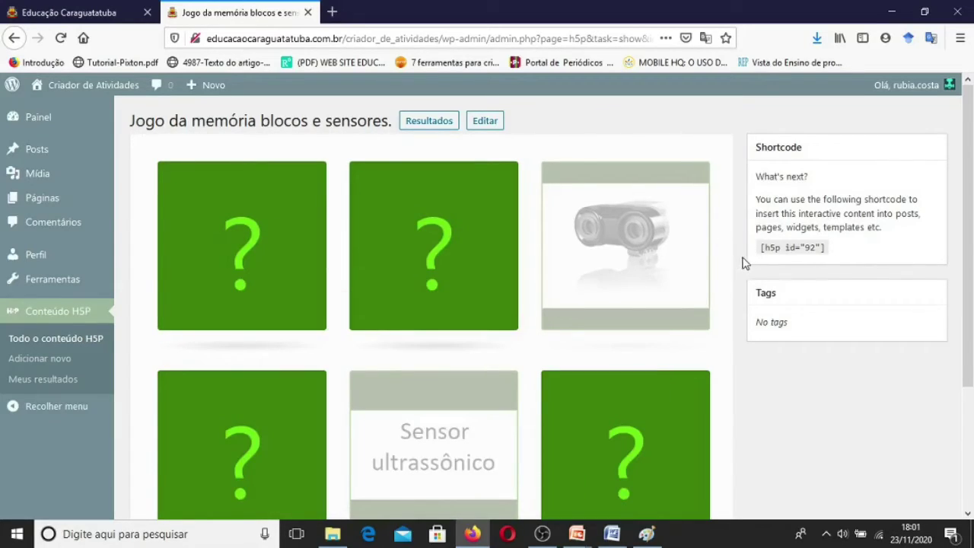
- Copy the game's shortcode [h5p id="92"] into the Word document below the existing shortcode, and return to Firefox
left_click_drag(756, 256, 832, 254)
key("ctrl+c")
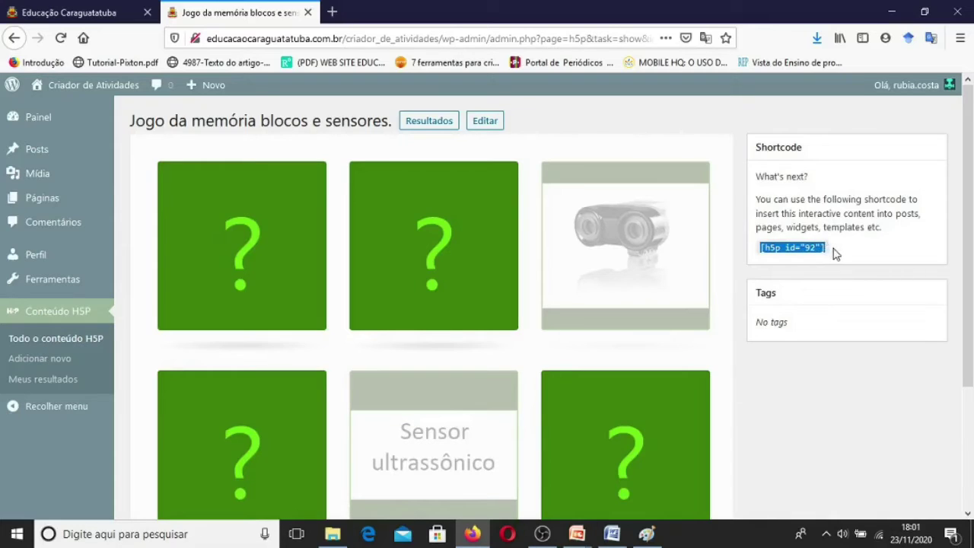
left_click(612, 533)
left_click(318, 412)
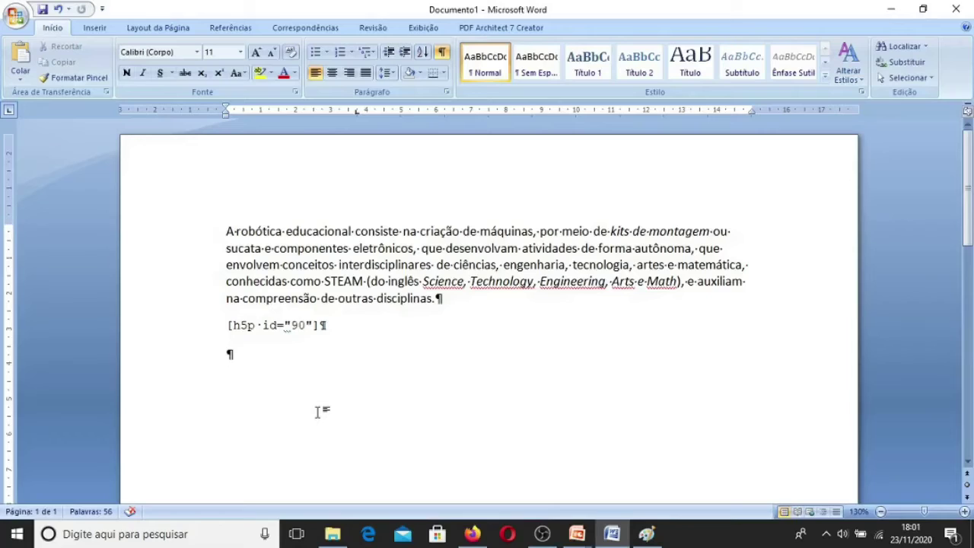
key("ctrl+v")
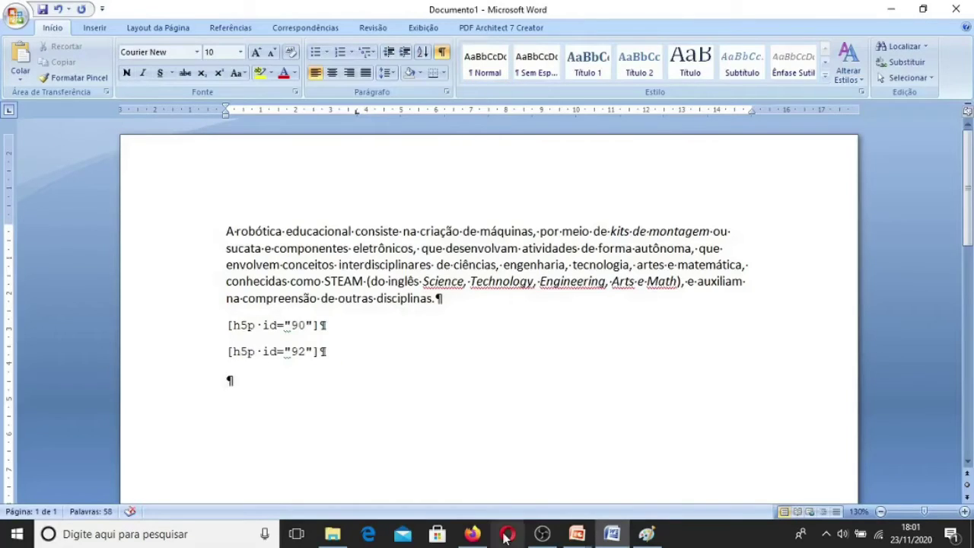
left_click(476, 541)
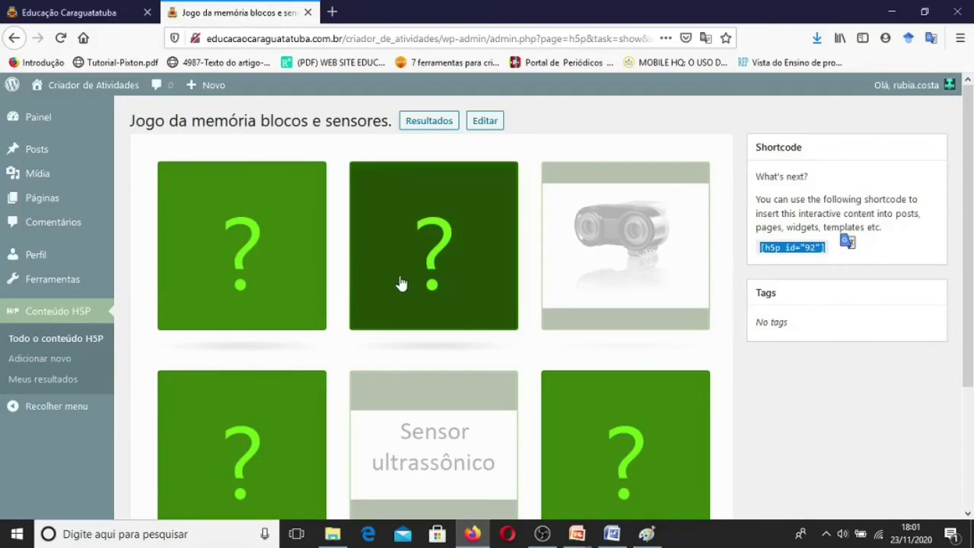
mouse_move(209, 85)
left_click(205, 107)
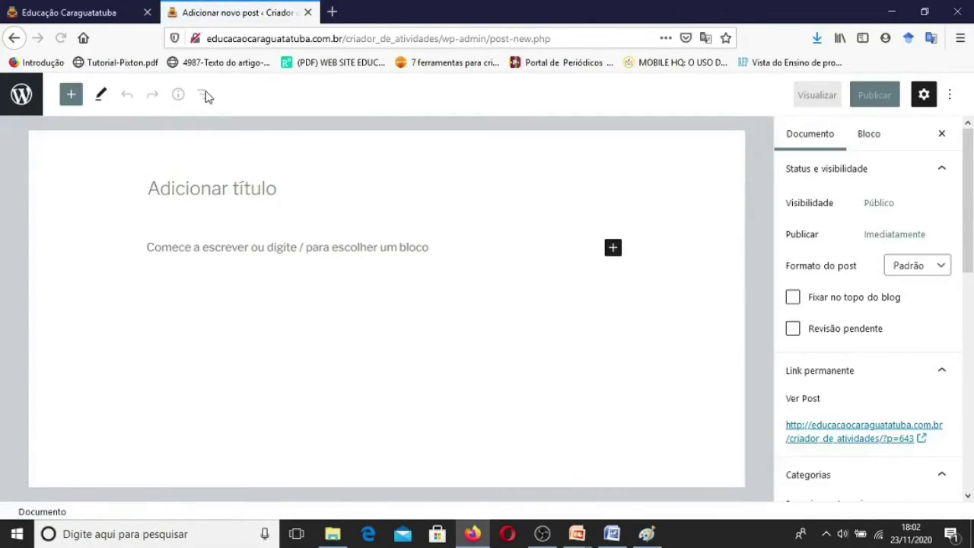
left_click(14, 38)
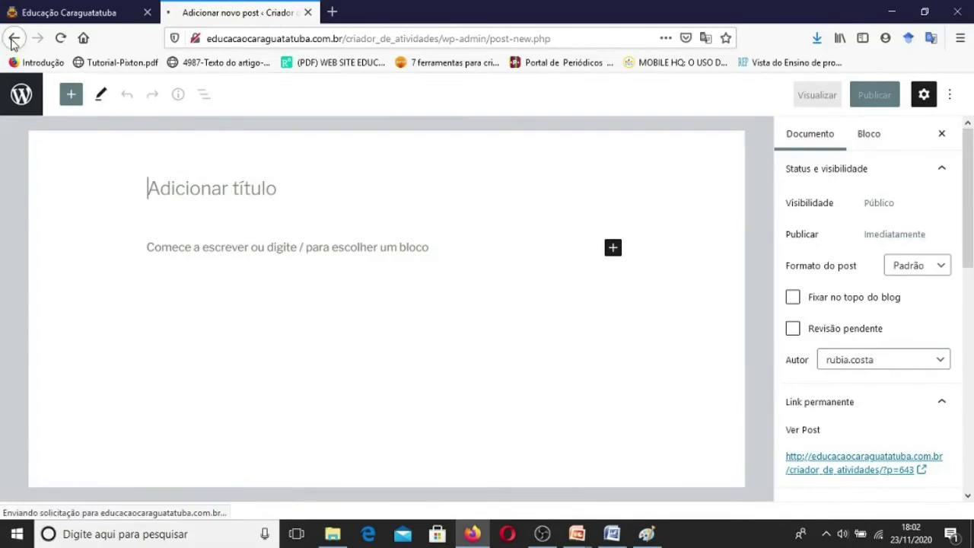
mouse_move(216, 88)
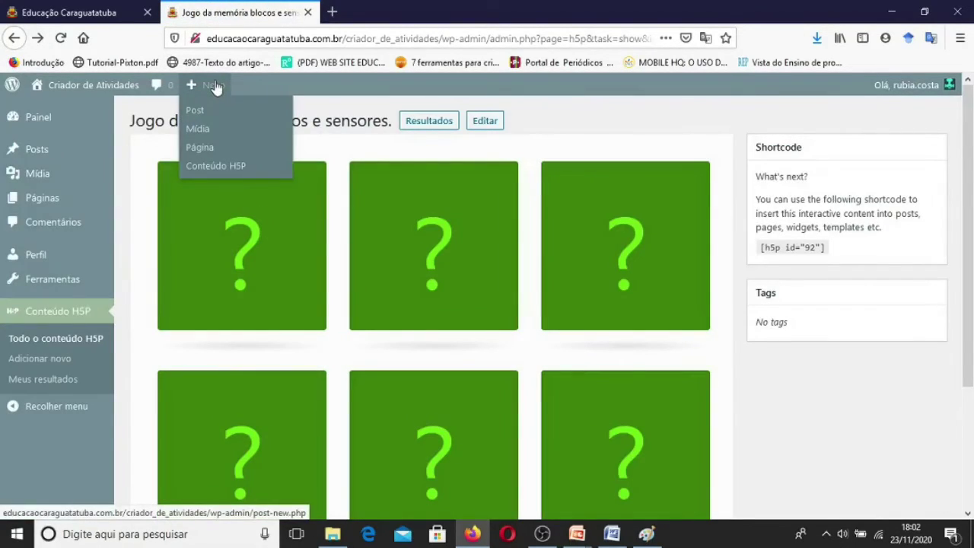
- Add the shortcode [h5p id="92"] below the existing one in the "Robótica" post, and preview the post in a new tab
mouse_move(25, 153)
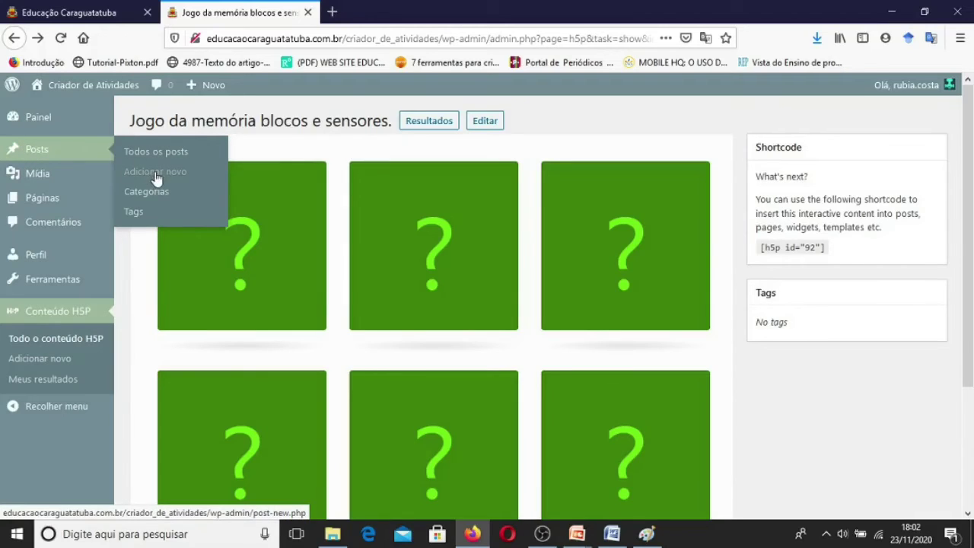
left_click(139, 152)
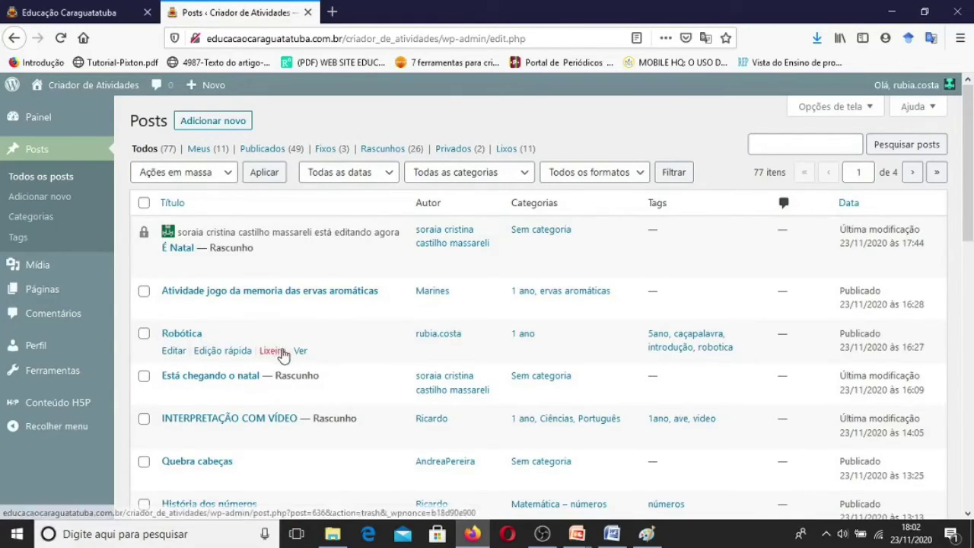
left_click(175, 355)
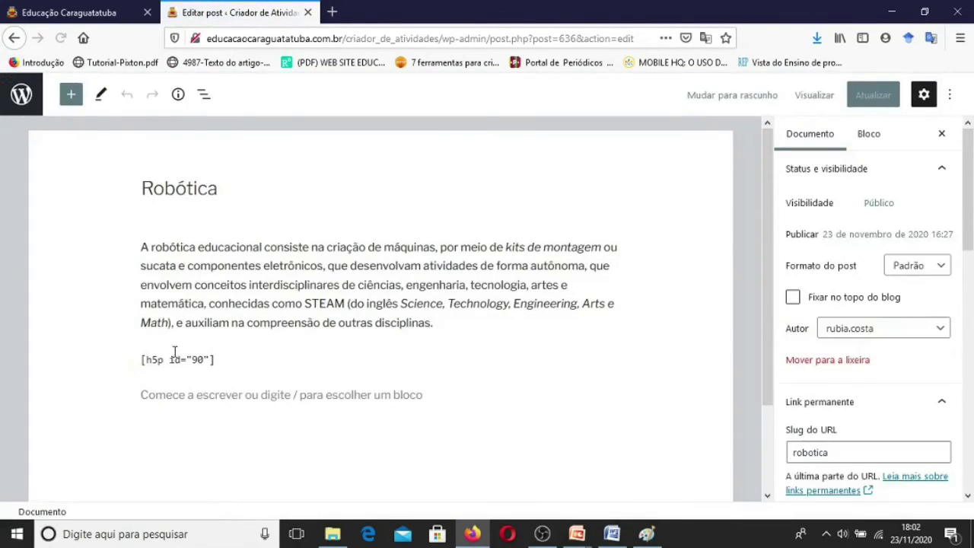
left_click(165, 396)
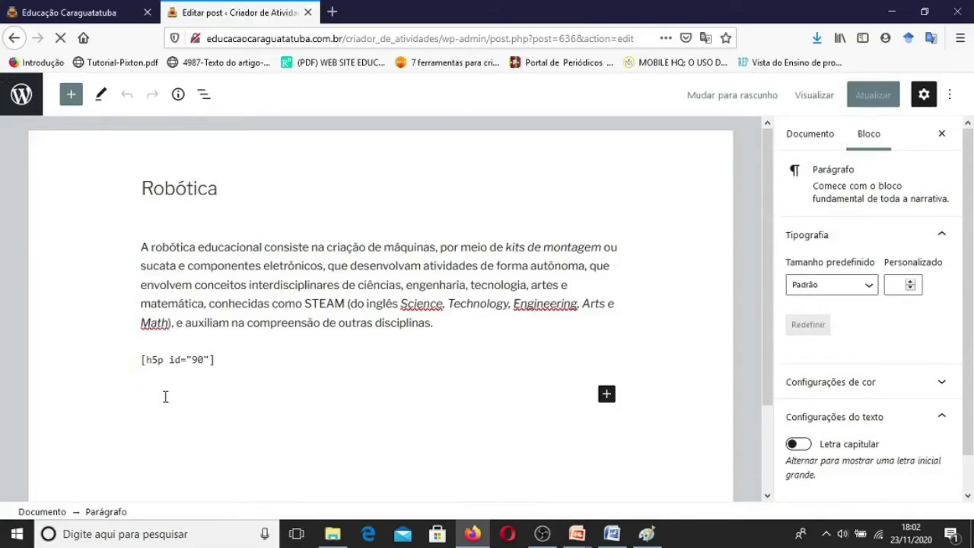
key("ctrl+v")
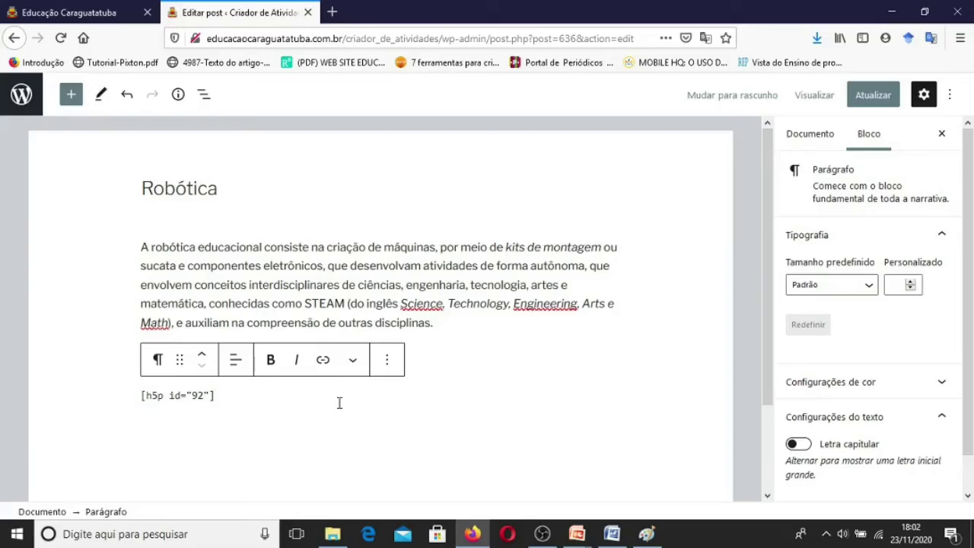
key("Return")
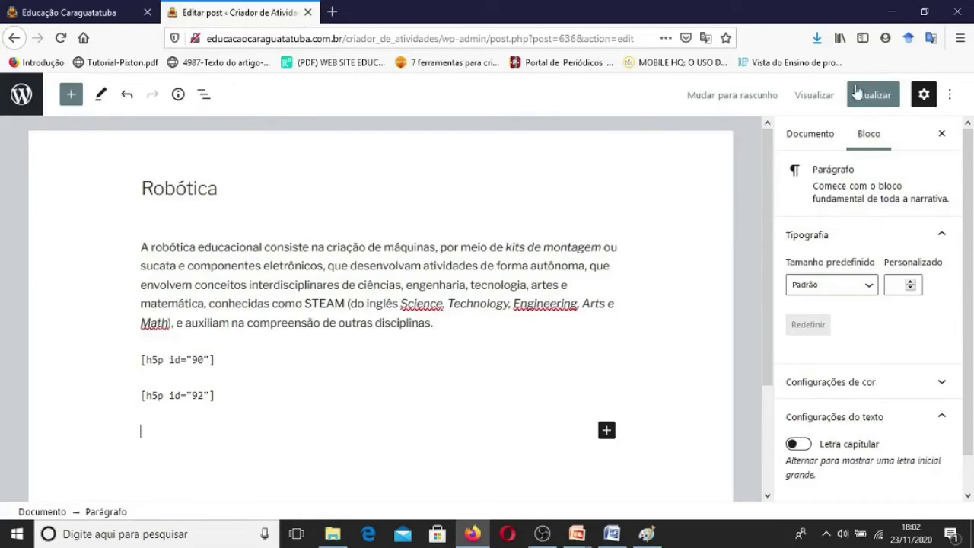
left_click(802, 105)
left_click(716, 227)
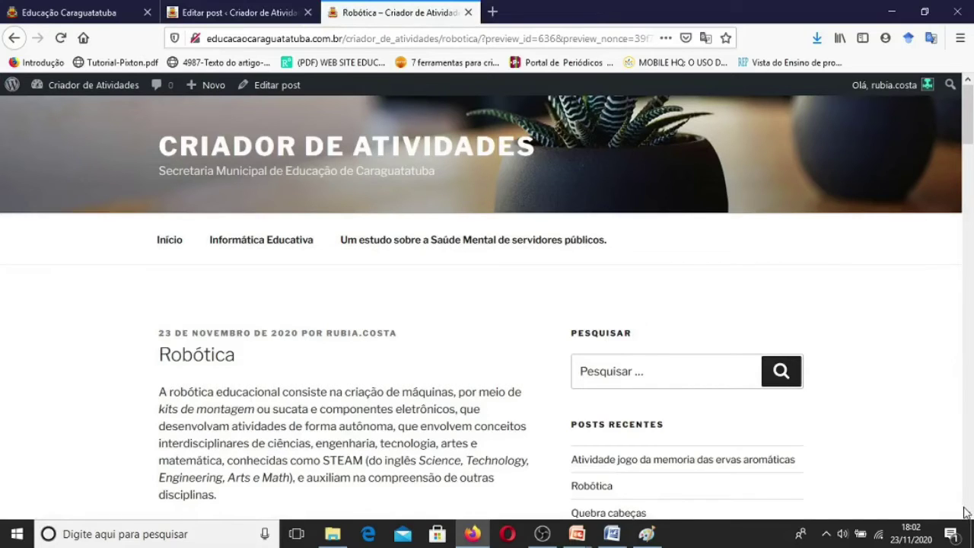
- Check the embedded games in the "Robótica" post preview, then update the post and close the preview
left_click_drag(969, 515, 968, 515)
scroll(969, 278, "up", 1)
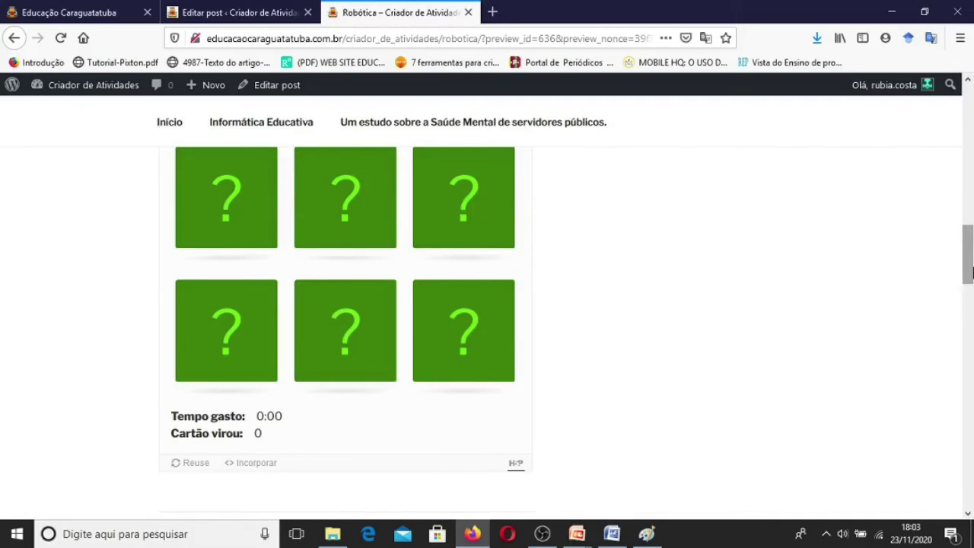
left_click_drag(970, 265, 961, 139)
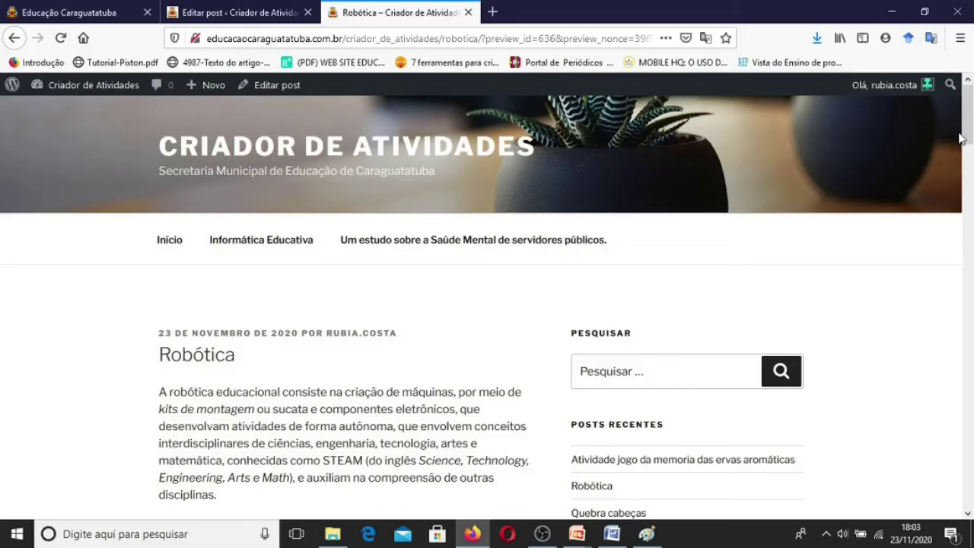
left_click(231, 13)
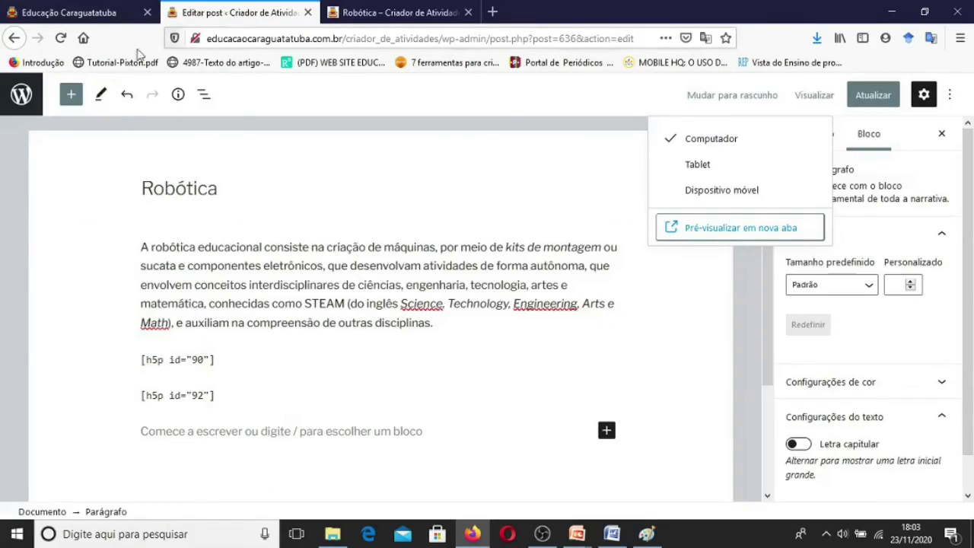
left_click(14, 38)
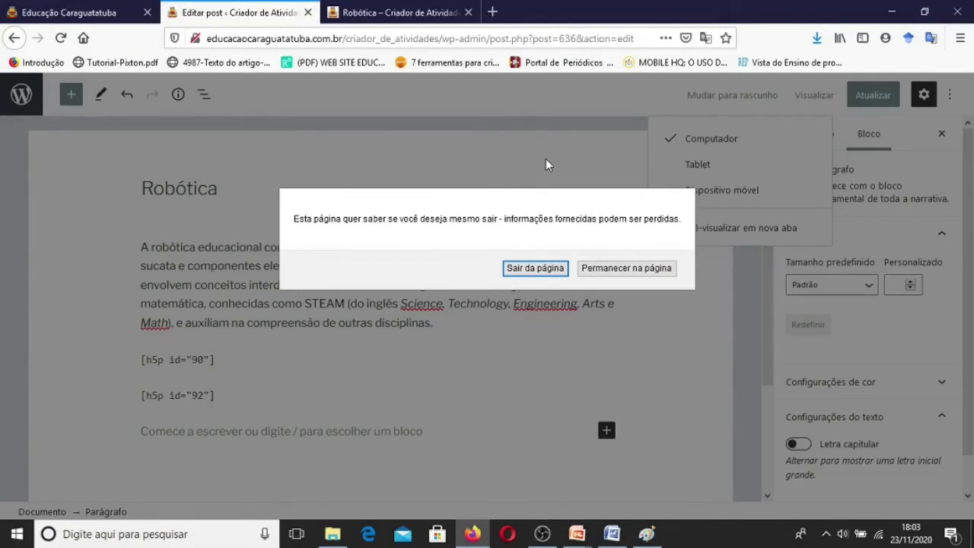
left_click(618, 271)
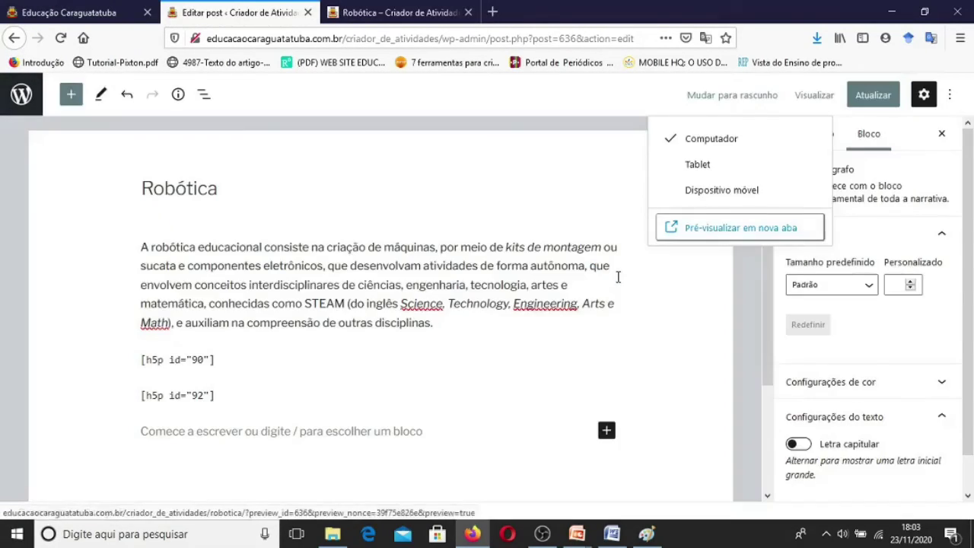
left_click(886, 104)
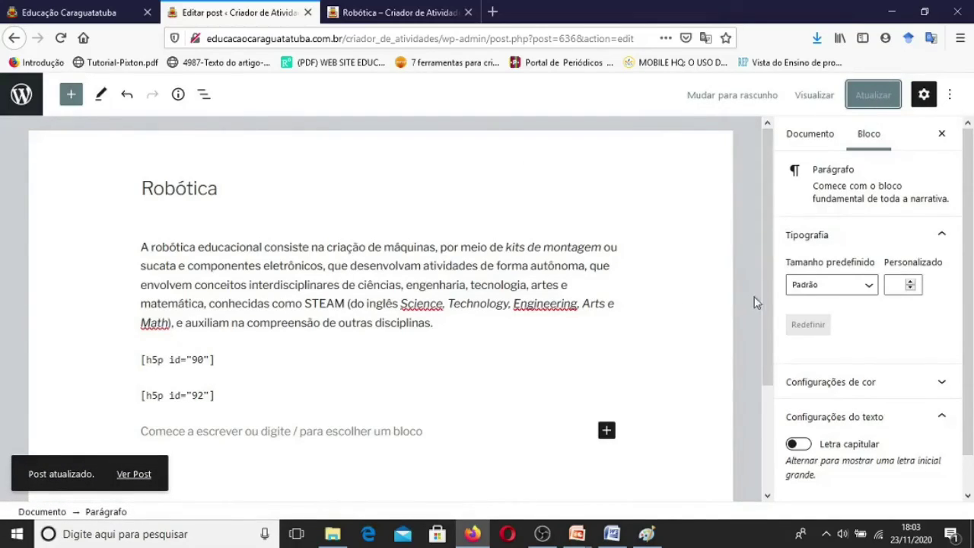
left_click(415, 12)
left_click(467, 13)
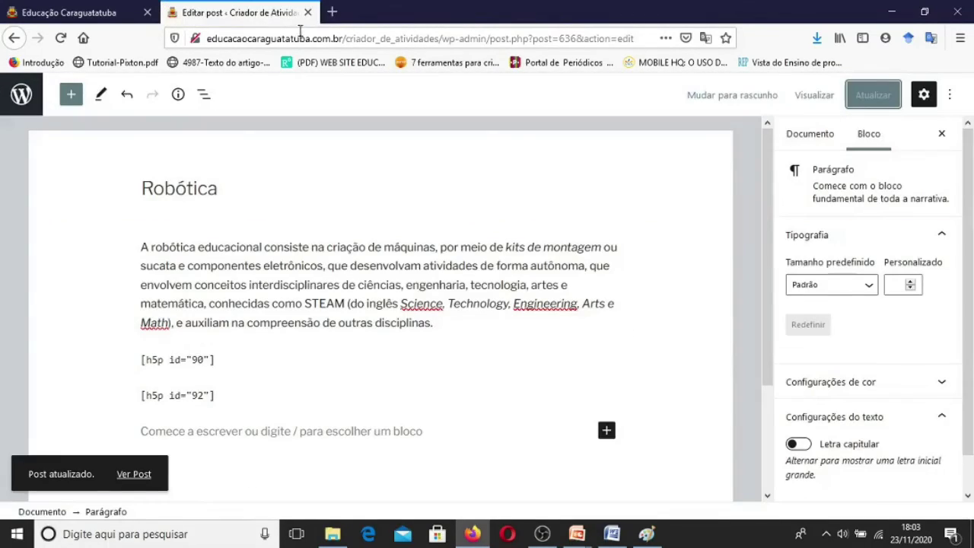
left_click(873, 105)
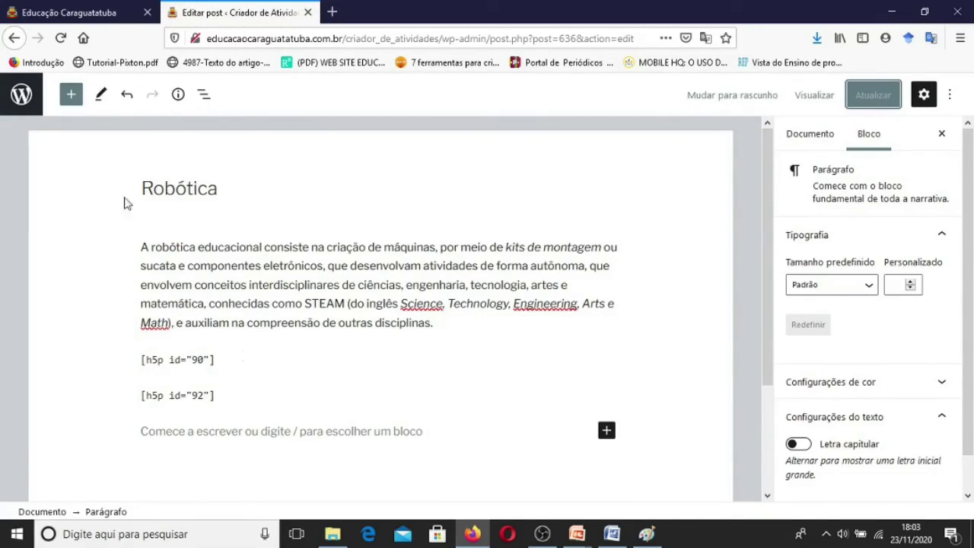
- Leave the post editor and start new H5P content of the type Flashcards
left_click(22, 102)
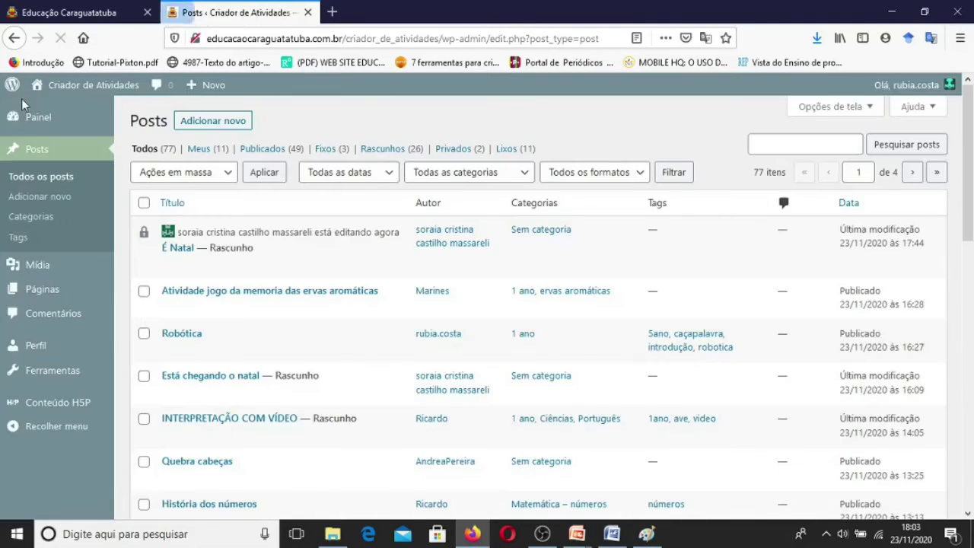
mouse_move(58, 403)
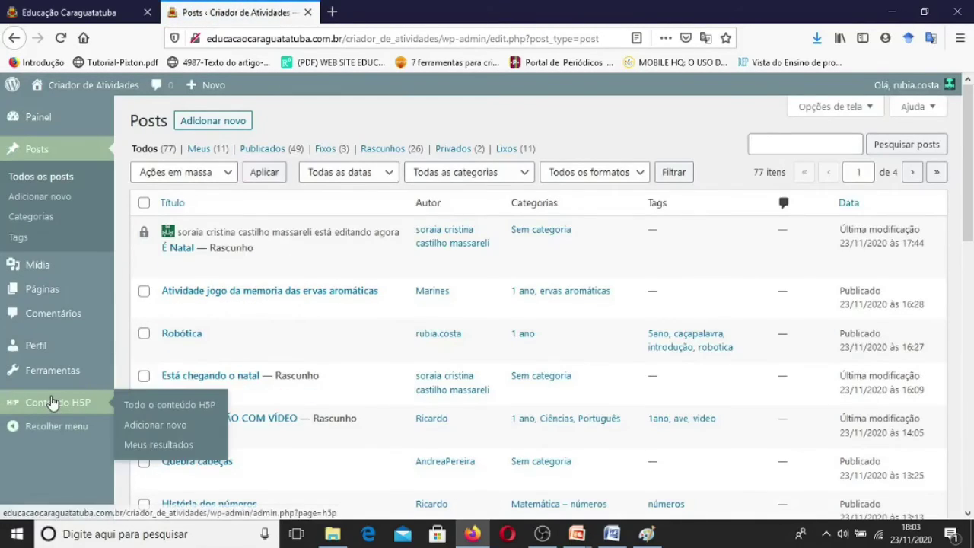
left_click(153, 426)
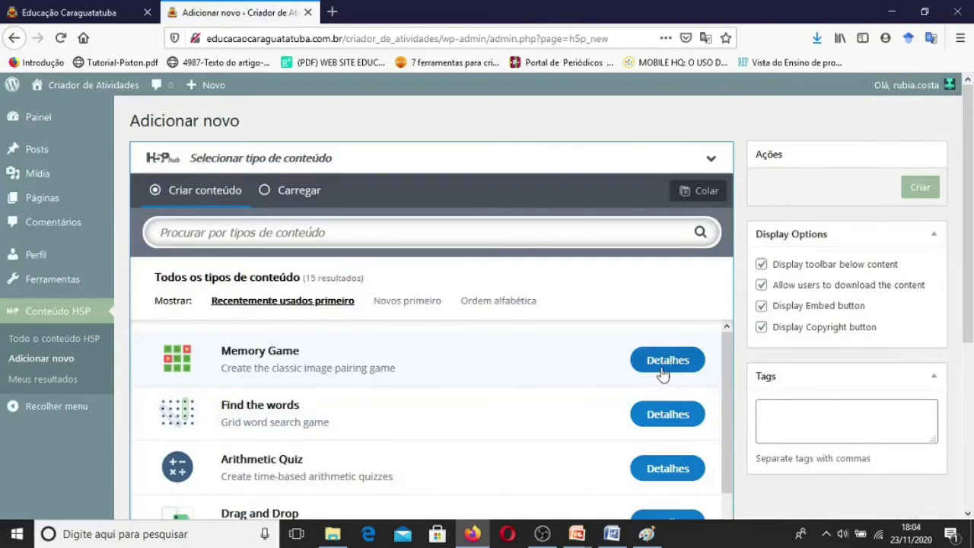
scroll(561, 326, "down", 3)
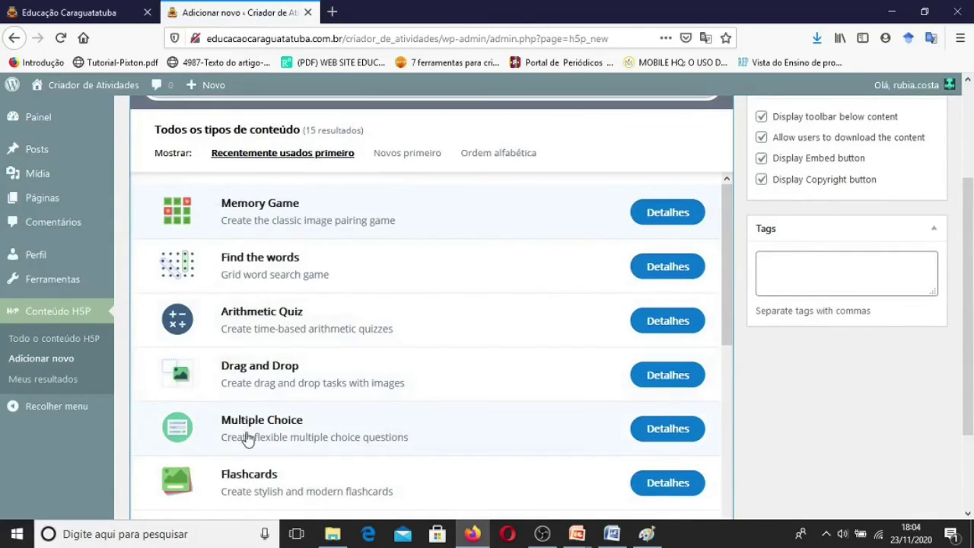
left_click(249, 484)
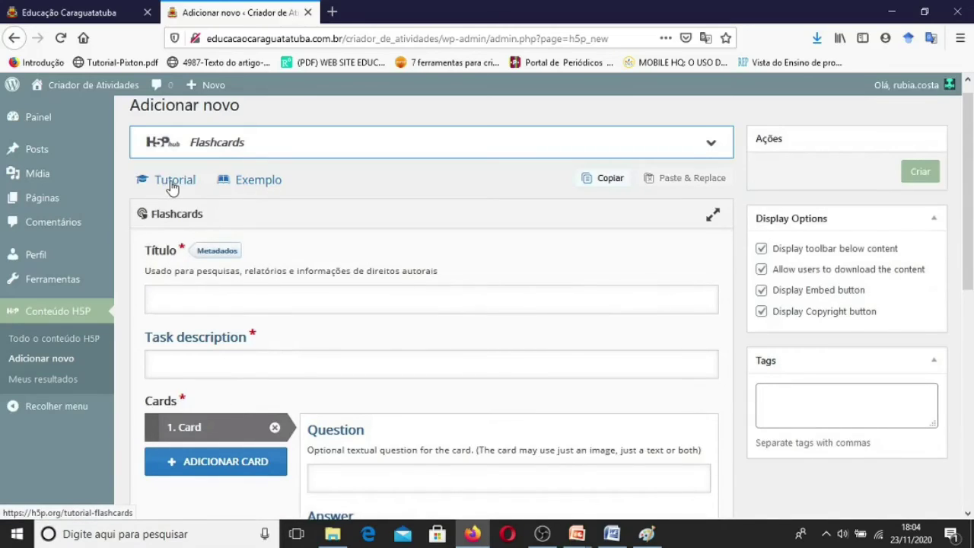
- Open the H5P Flashcards tutorial, translate the page from English to Portuguese, and examine its example and instructions
left_click(172, 183)
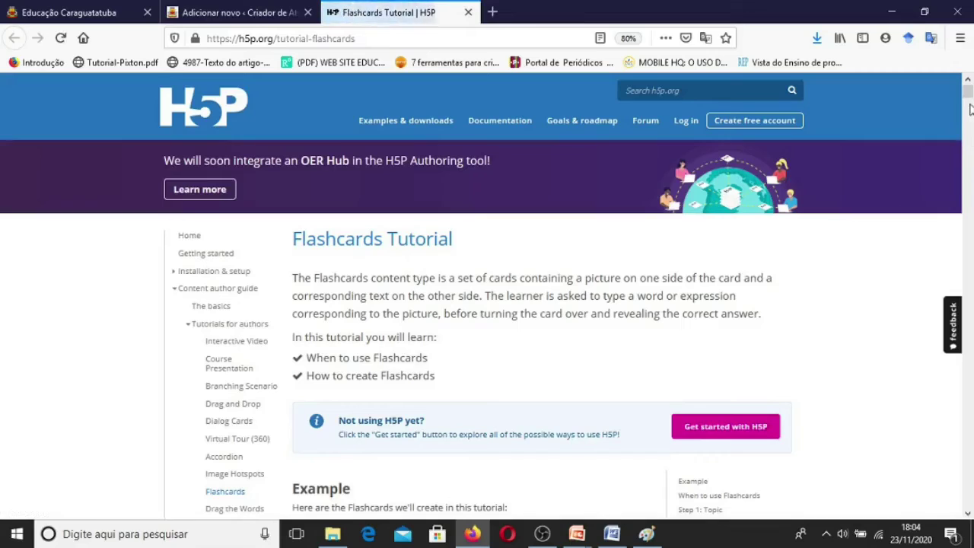
mouse_move(970, 102)
left_mouse_down()
mouse_move(970, 122)
mouse_move(970, 112)
left_mouse_up()
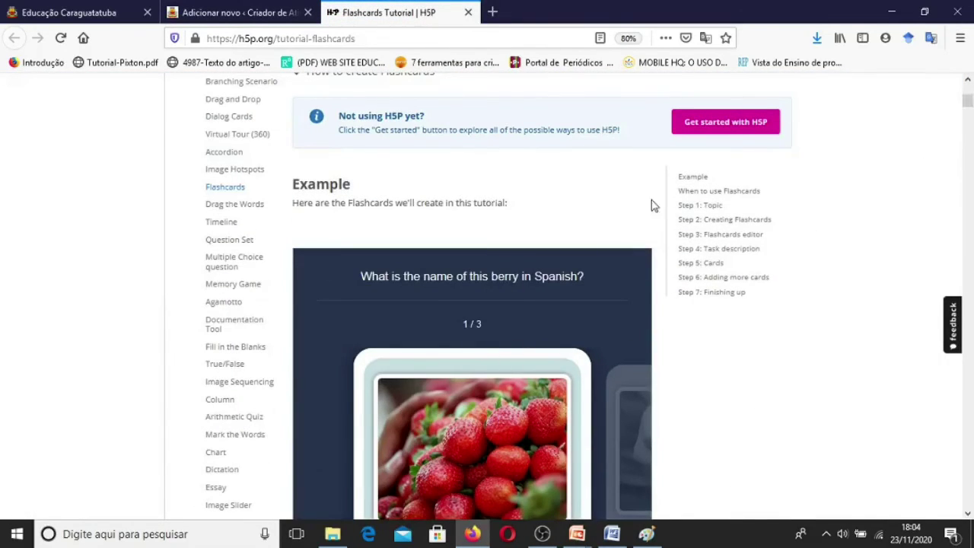
left_click_drag(969, 103, 961, 84)
left_click(930, 40)
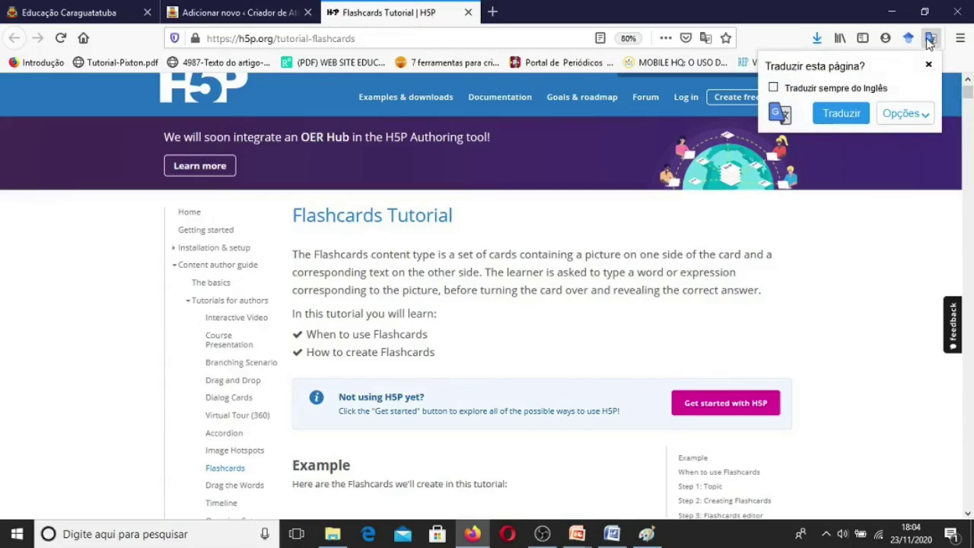
left_click(843, 116)
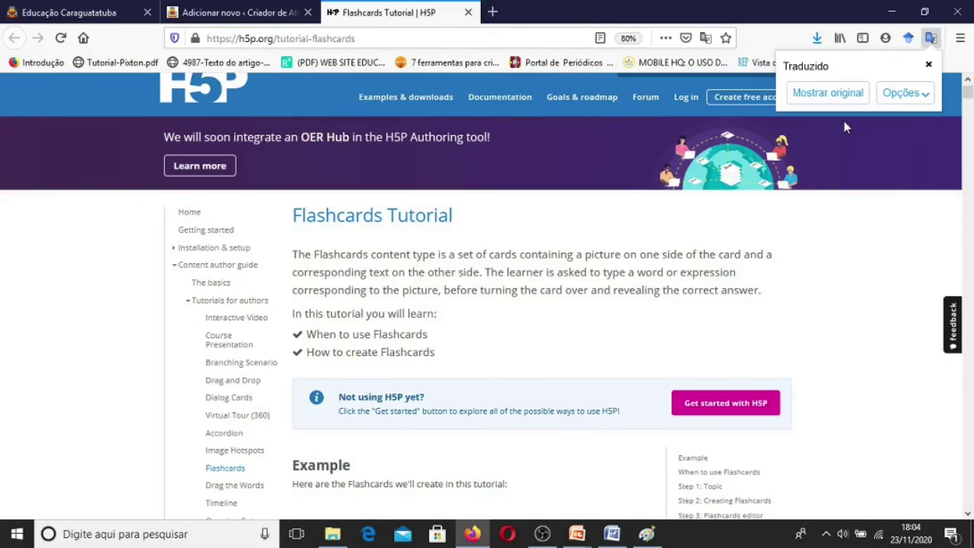
left_click(928, 65)
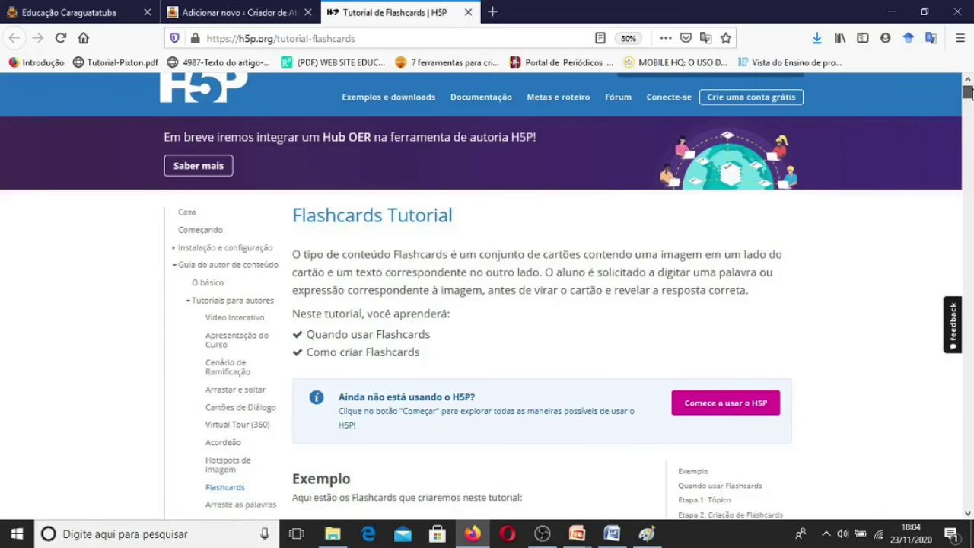
mouse_move(970, 92)
left_mouse_down()
mouse_move(968, 229)
mouse_move(968, 85)
left_mouse_up()
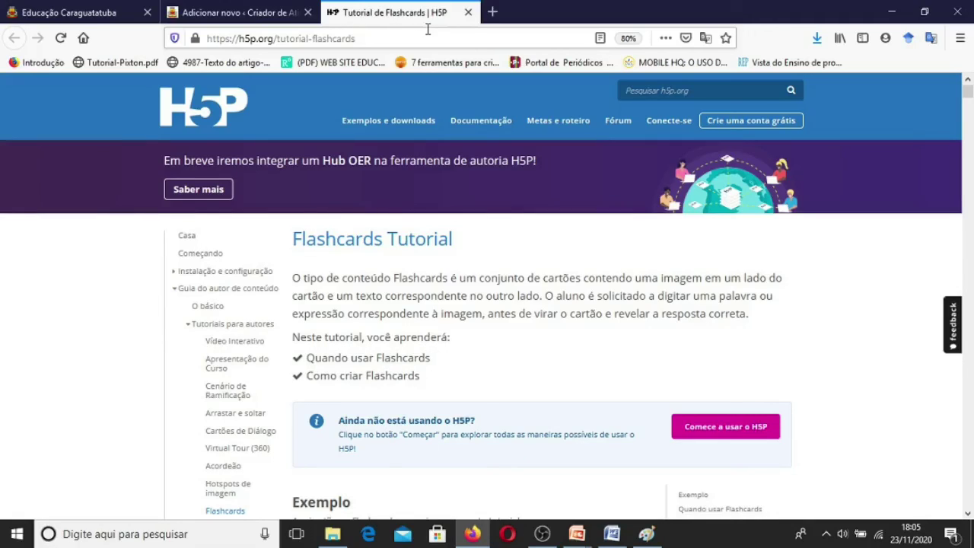
- Switch to the open Educação Caraguatatuba support page
left_click(99, 17)
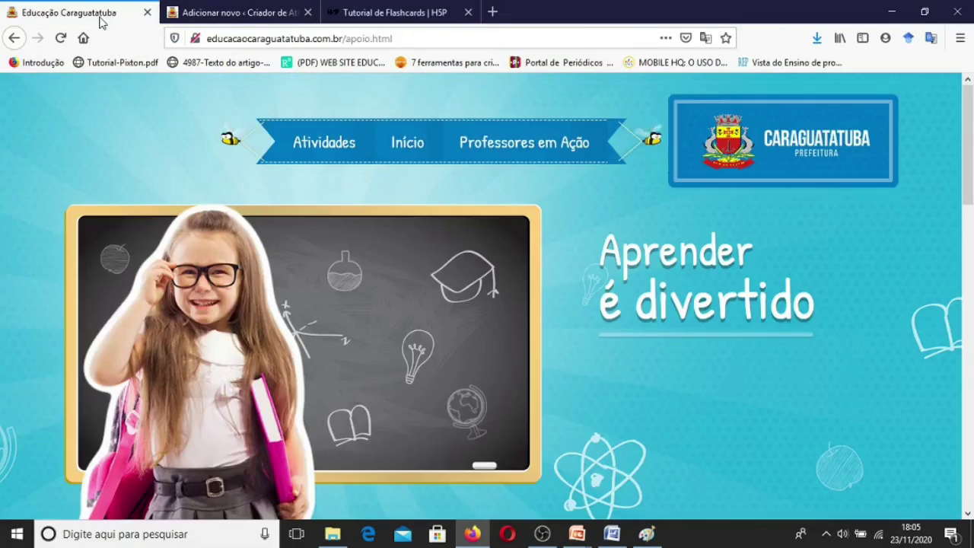